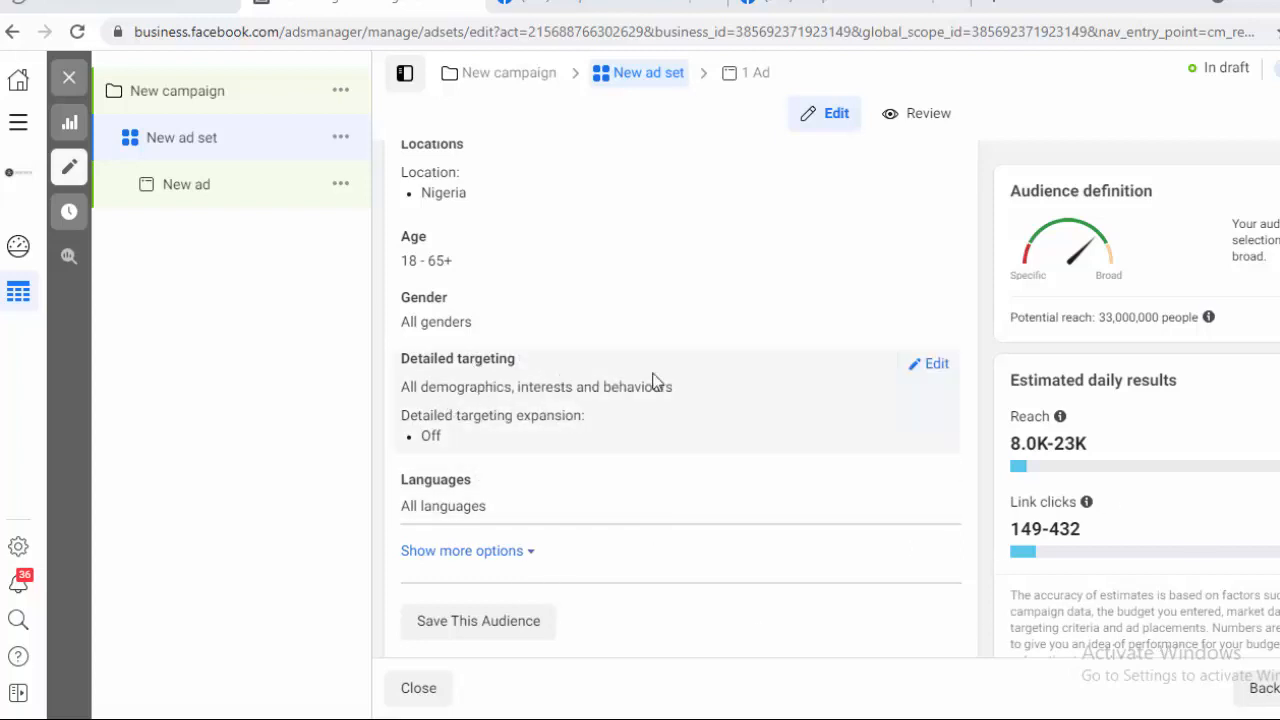
- Open the ad set's detailed targeting for editing and browse its targeting categories
left_click(947, 369)
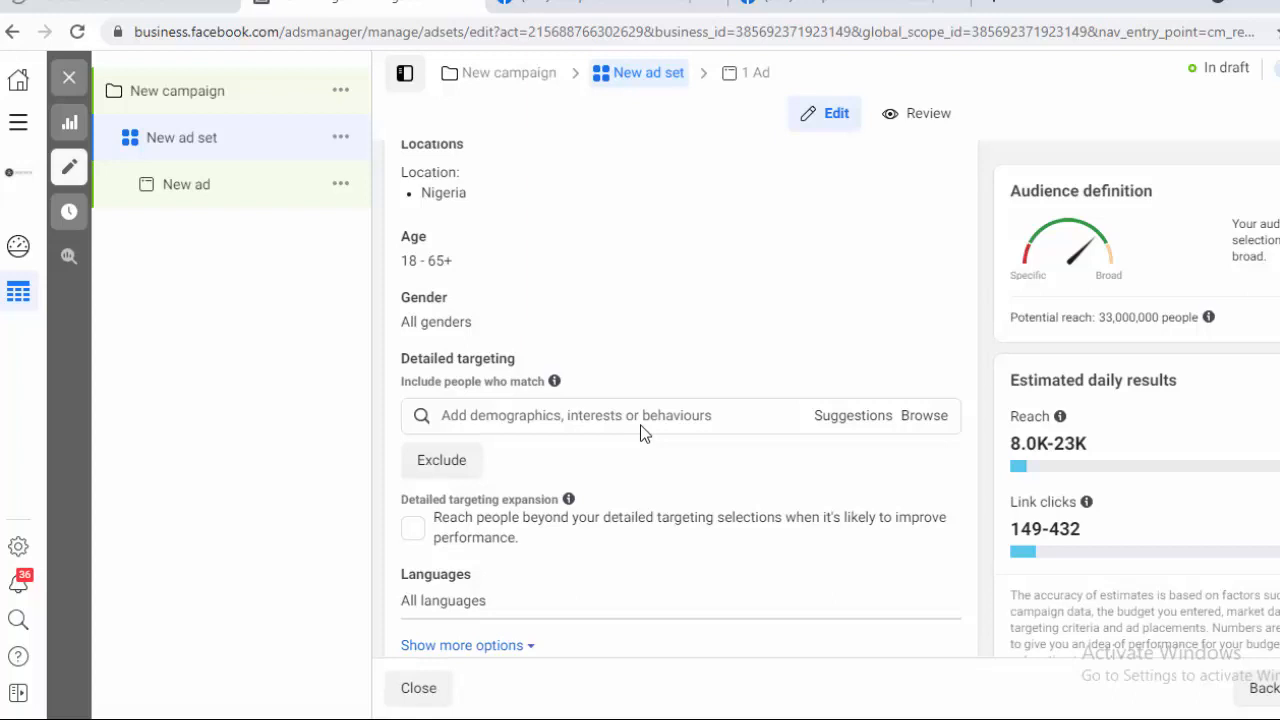
left_click(921, 423)
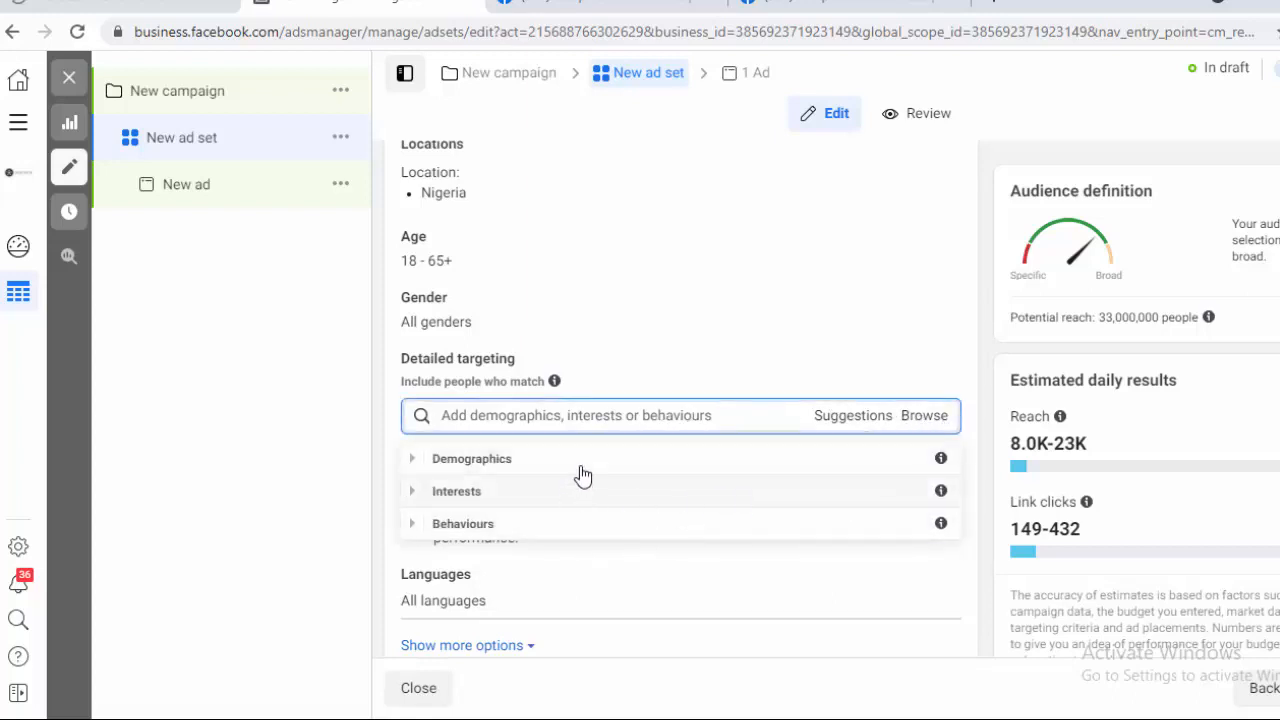
scroll(575, 480, "down", 2)
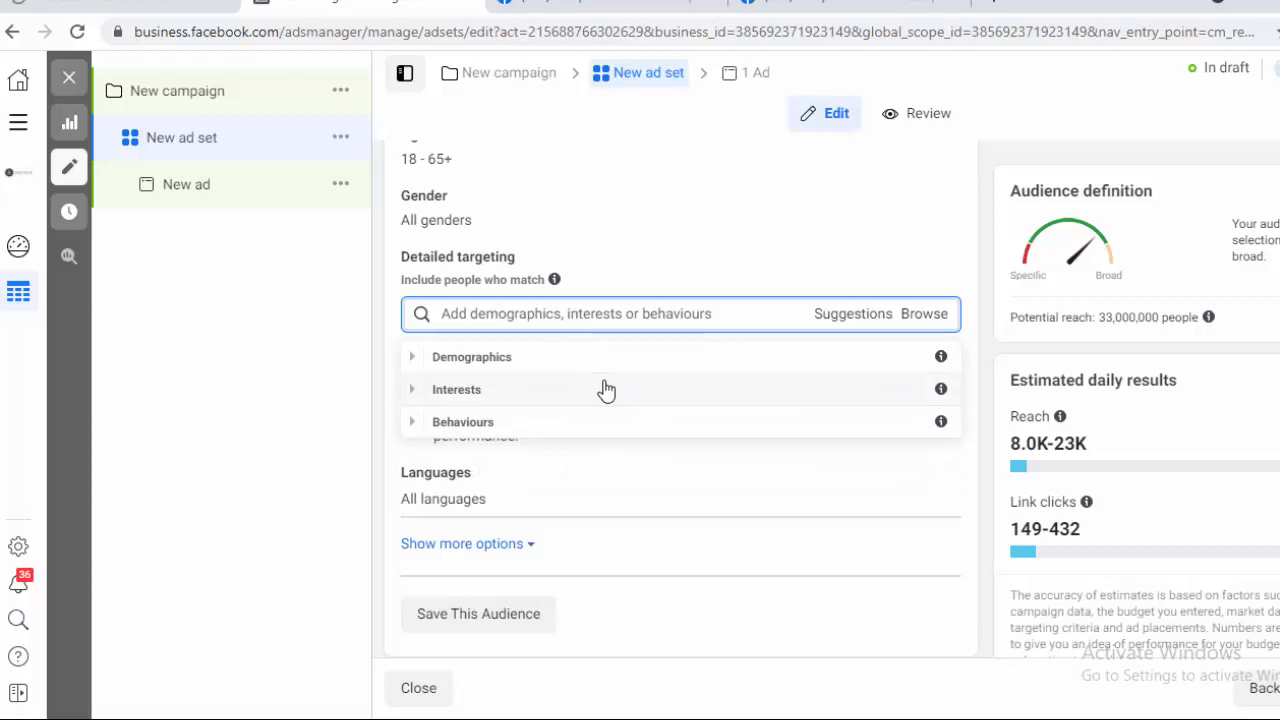
- Examine the household income options under the Financial demographics, and collapse the Income list
left_click(413, 358)
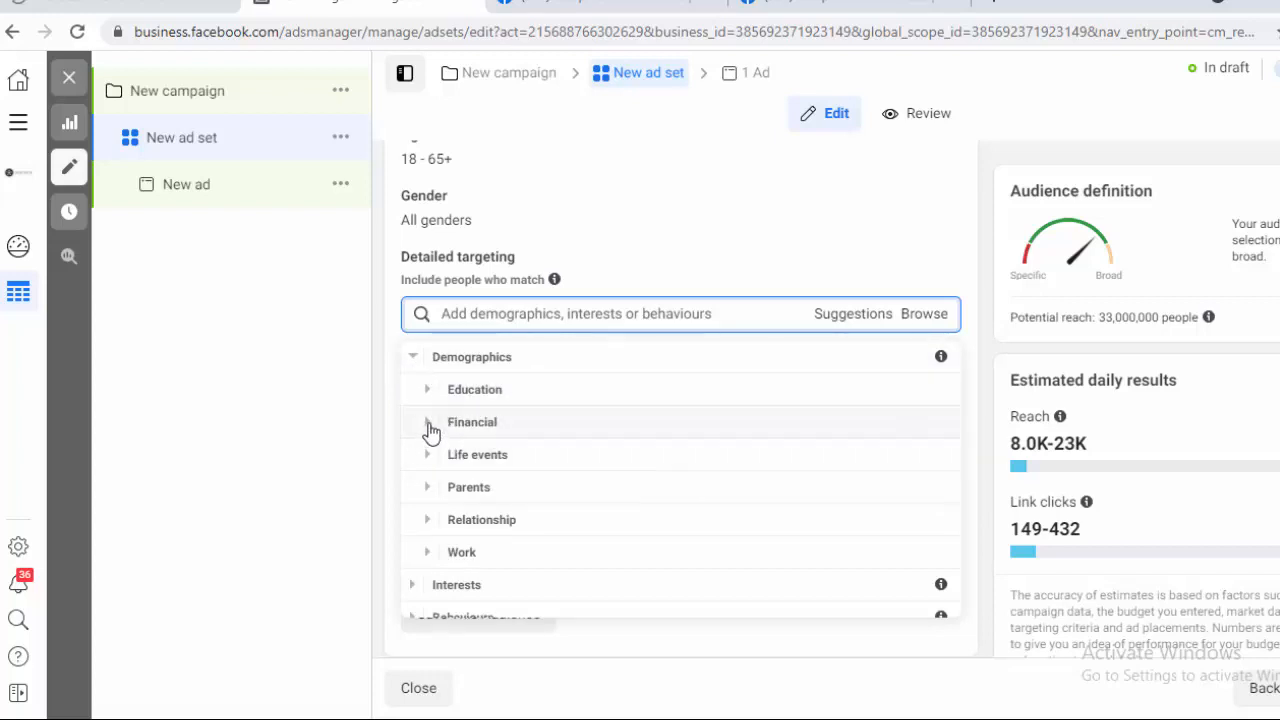
left_click(428, 422)
left_click(446, 410)
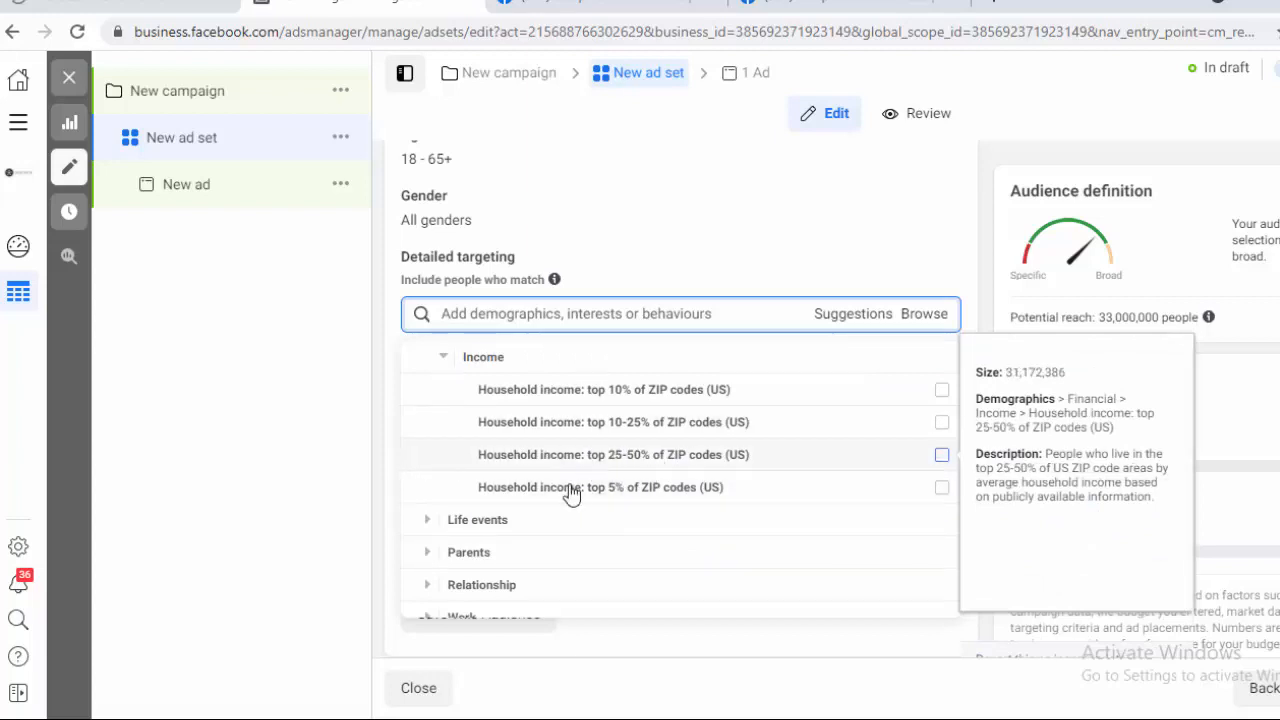
left_click(446, 362)
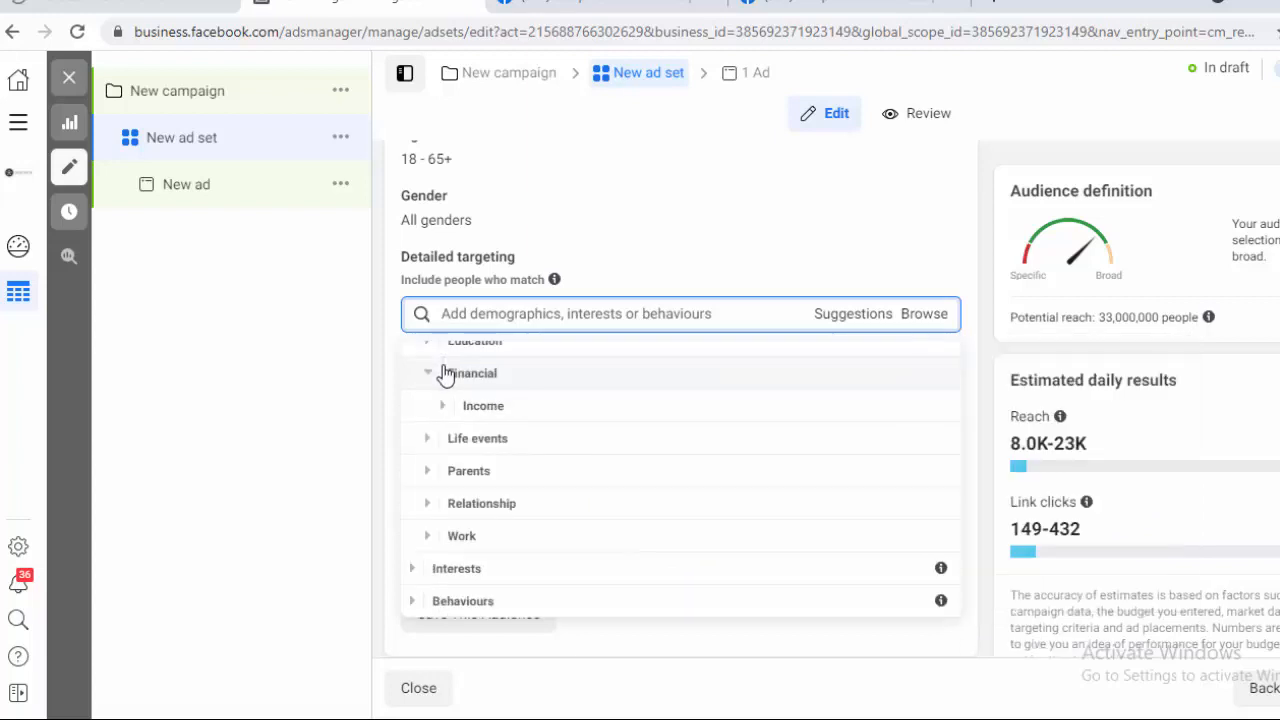
- Look through the Life events demographics, checking the month of birth and upcoming birthday options under Date of birth
scroll(434, 484, "down", 1)
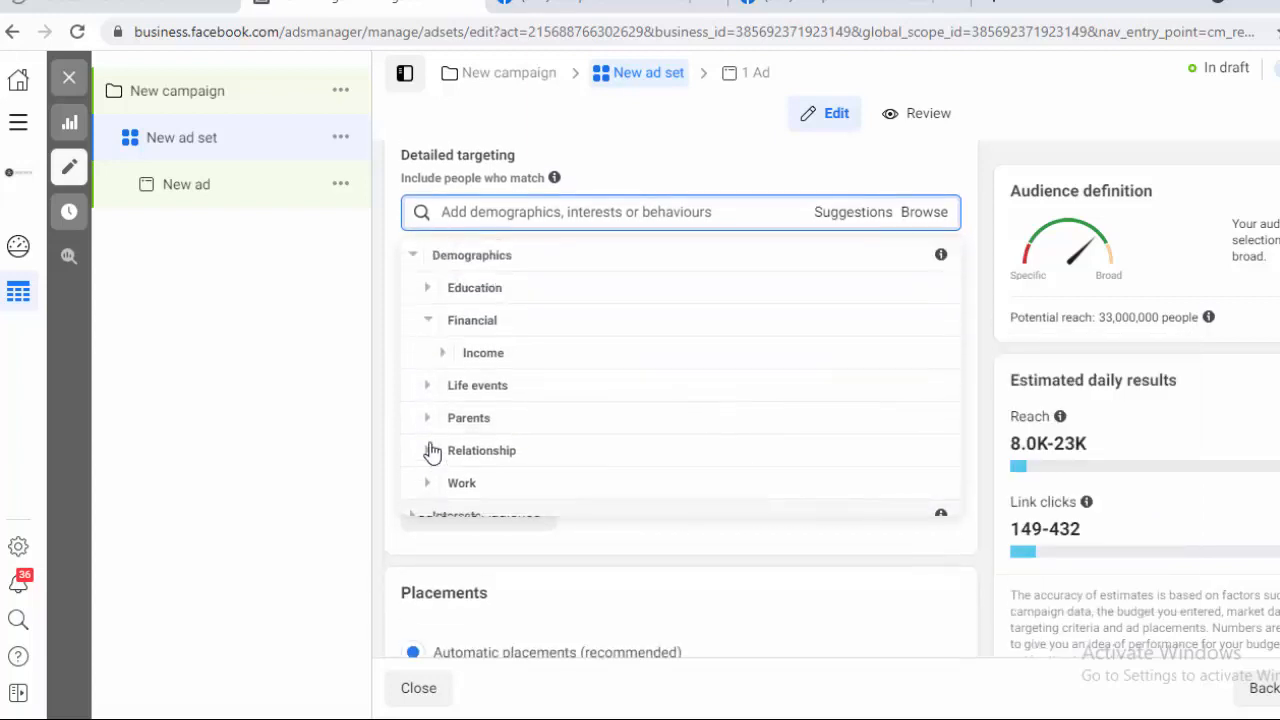
left_click(428, 386)
scroll(430, 394, "down", 2)
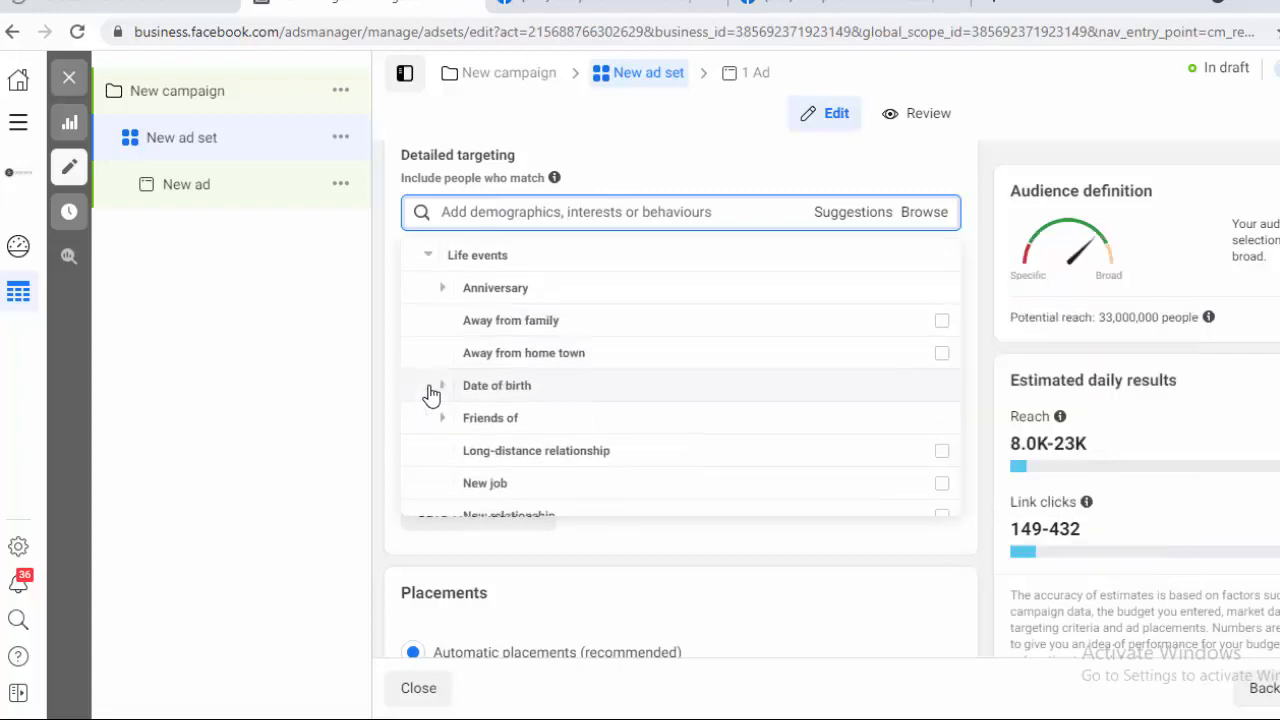
mouse_move(444, 320)
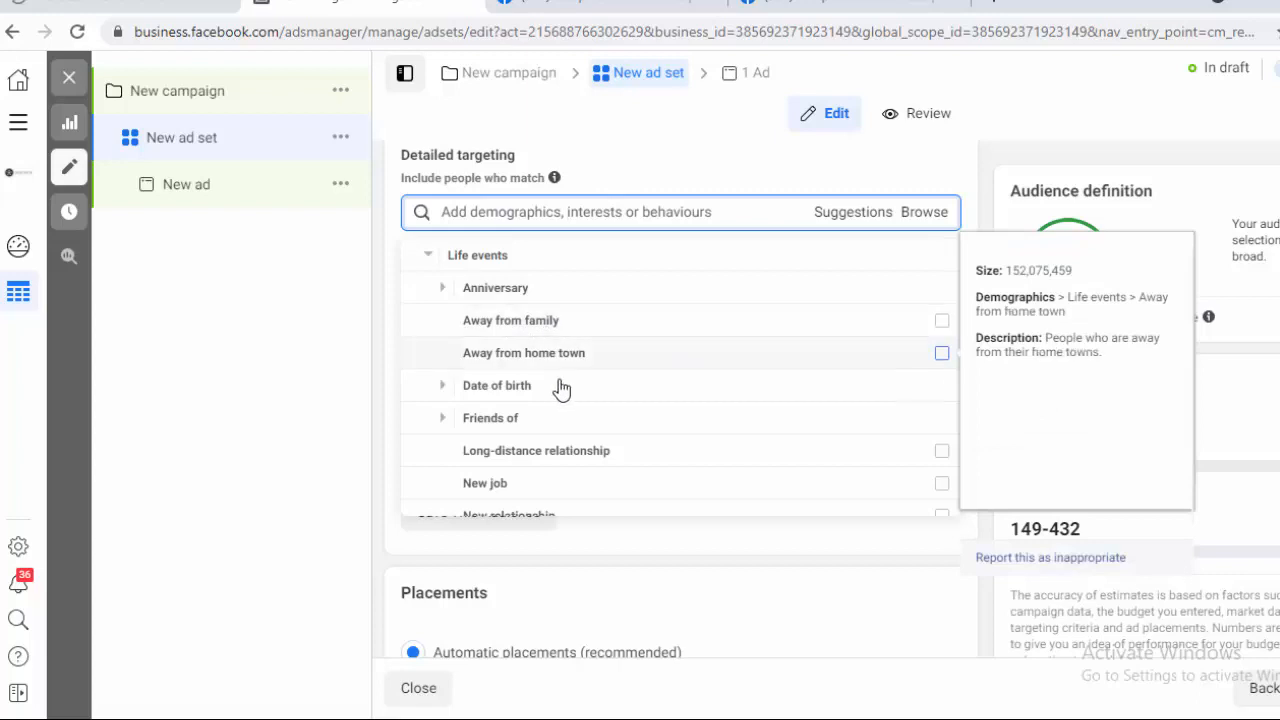
left_click(441, 386)
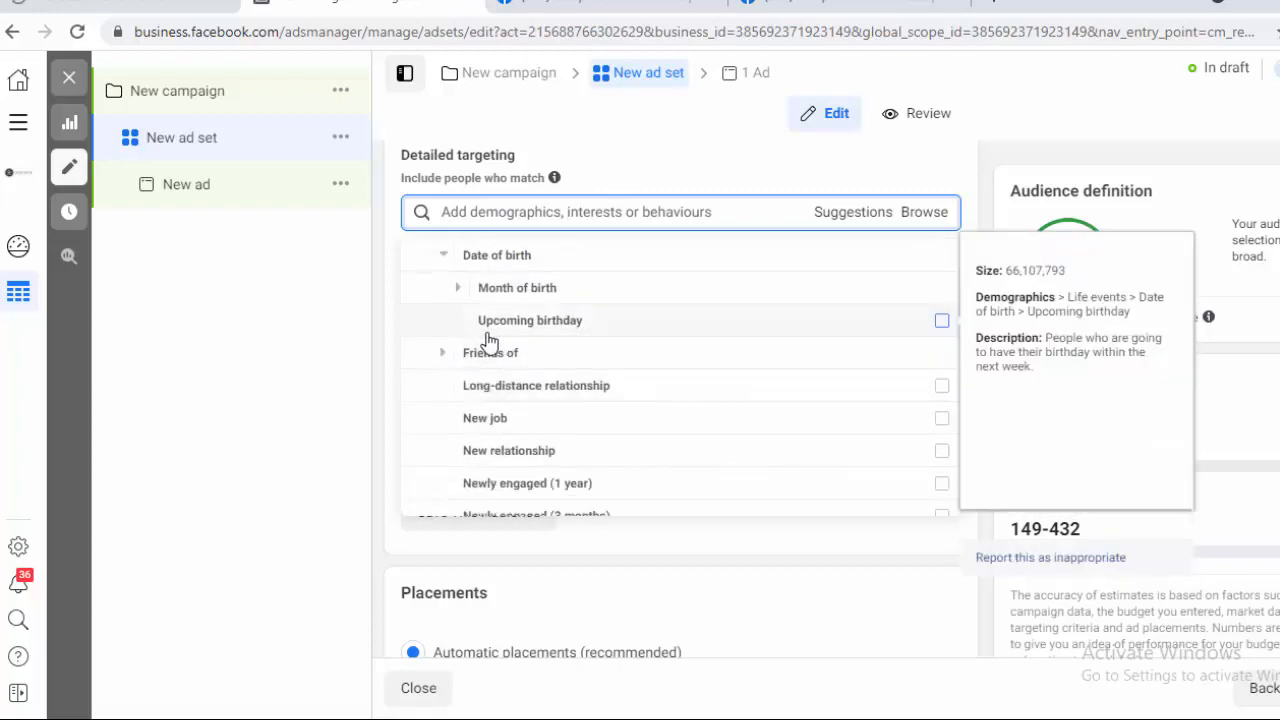
left_click(457, 290)
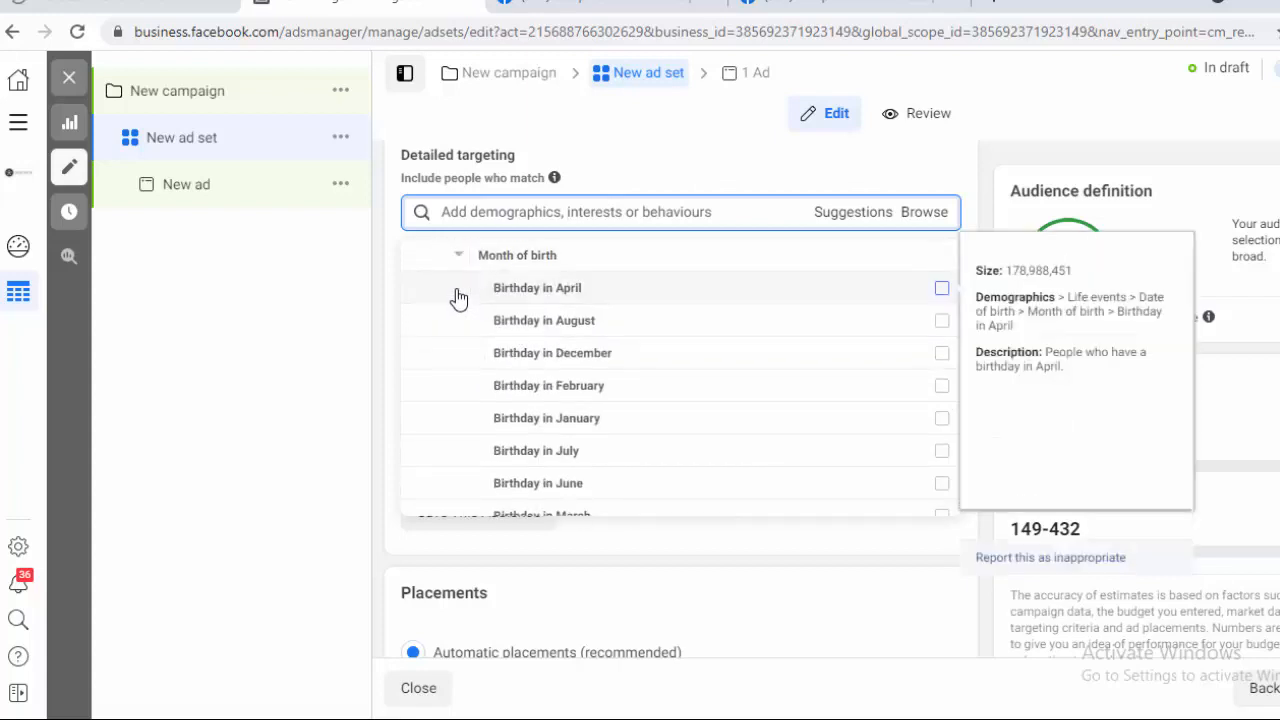
left_click(460, 366)
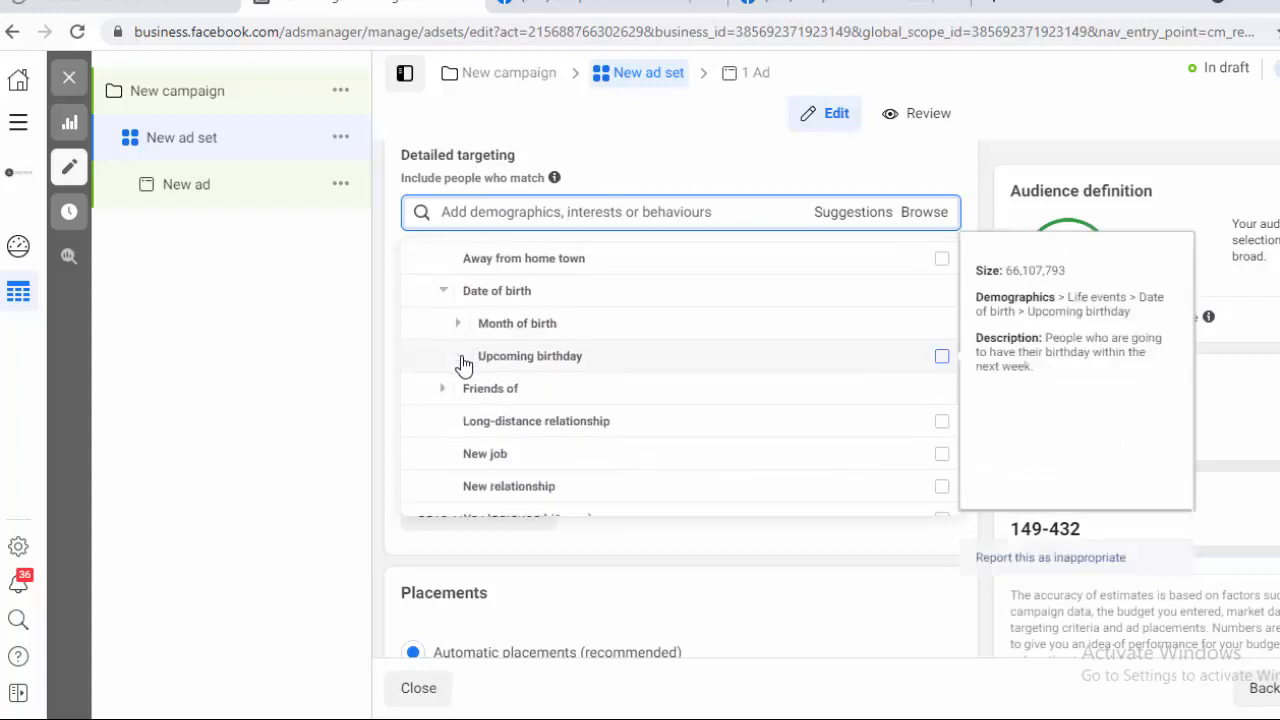
scroll(465, 383, "up", 1)
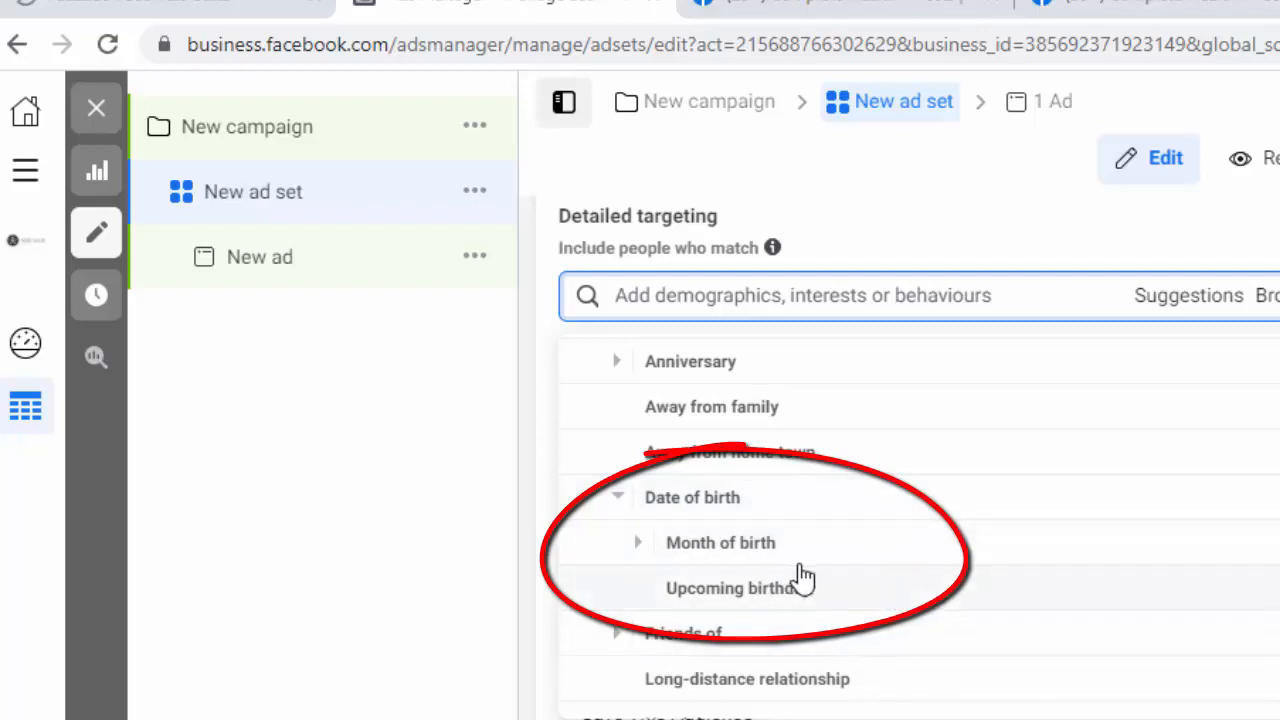
left_click(619, 503)
- Review the "Friends of" options under Life events, and collapse that list
scroll(655, 545, "down", 2)
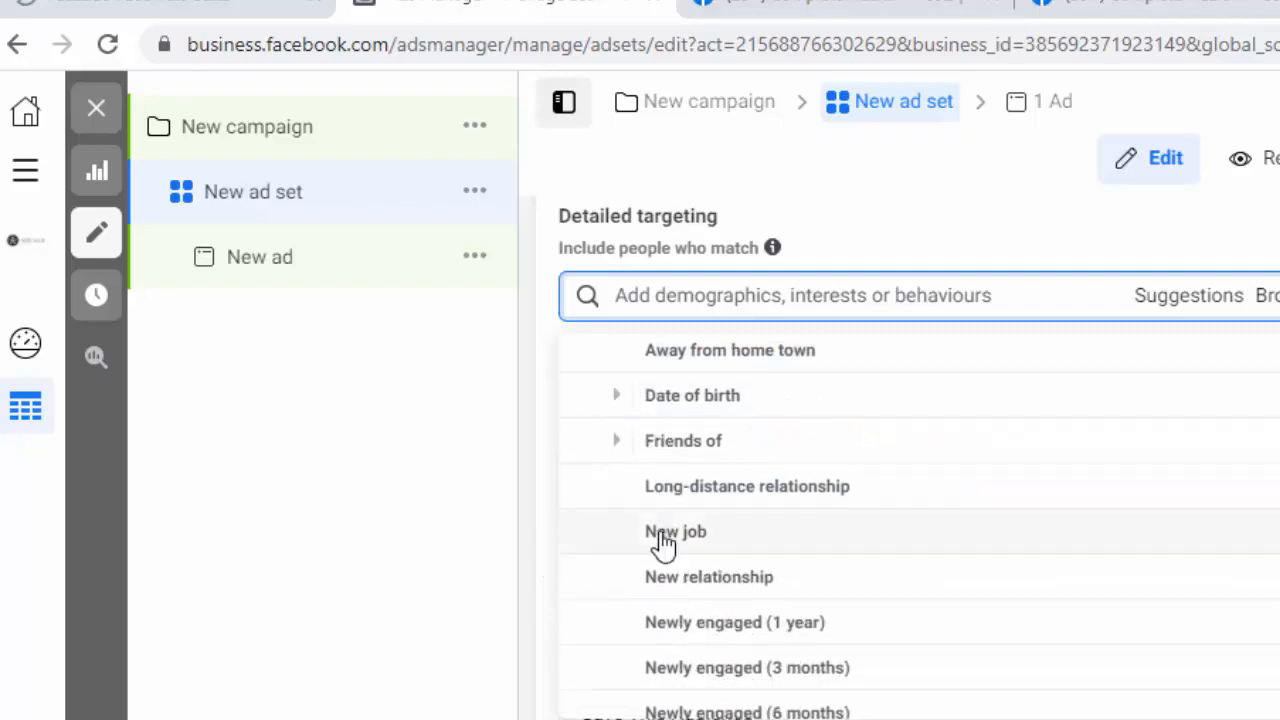
left_click(618, 442)
scroll(617, 449, "down", 1)
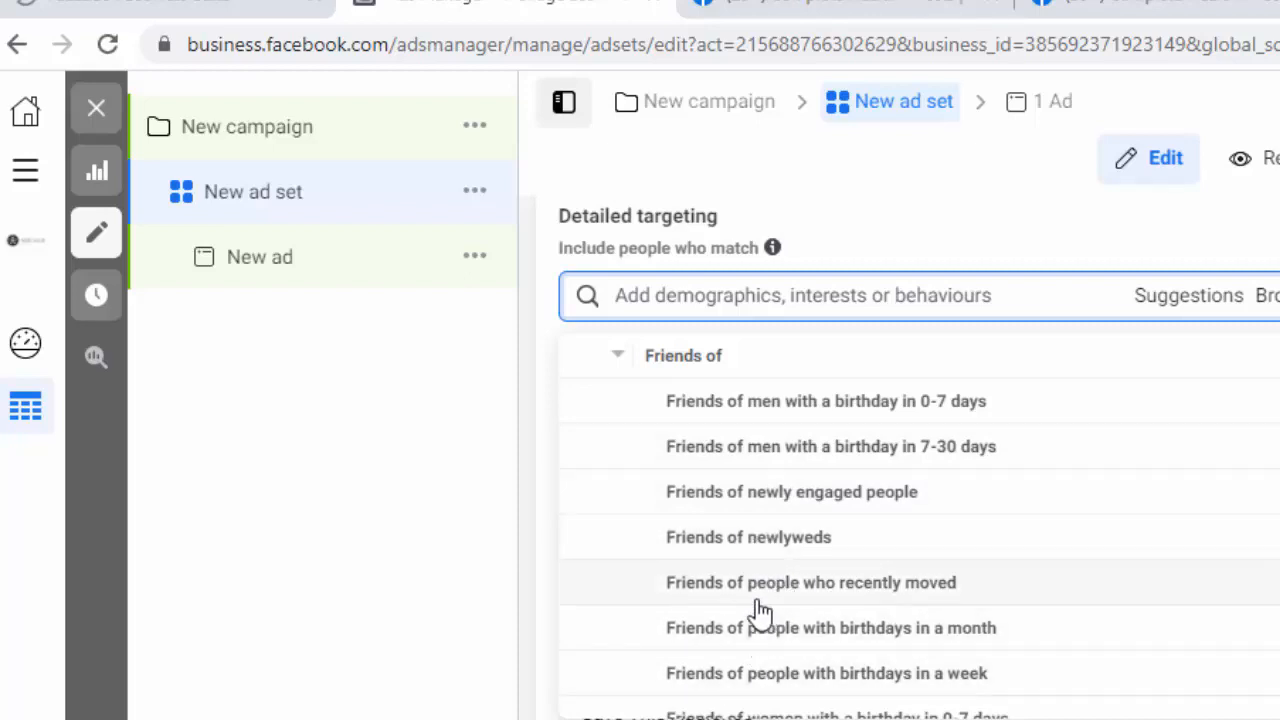
scroll(758, 607, "down", 2)
scroll(723, 603, "up", 2)
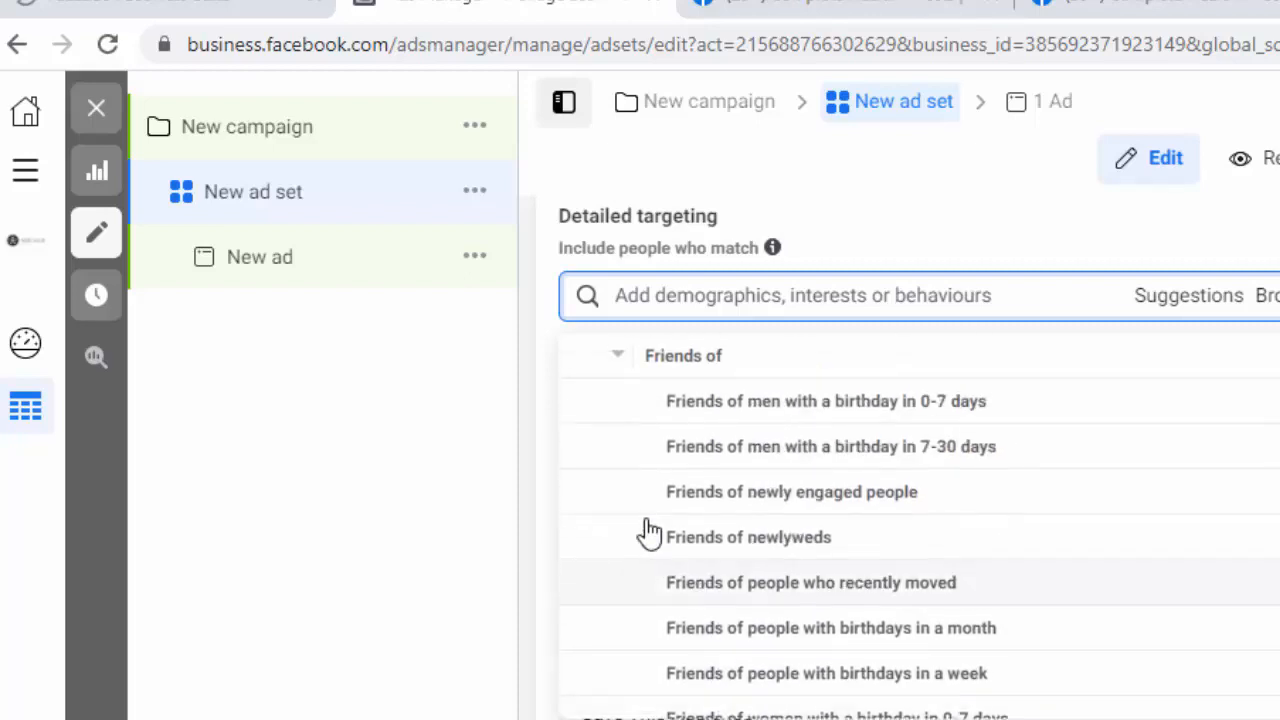
left_click(618, 358)
- Read through the remaining Life events options, from new job and relationship to newlywed and recently moved
scroll(714, 586, "down", 2)
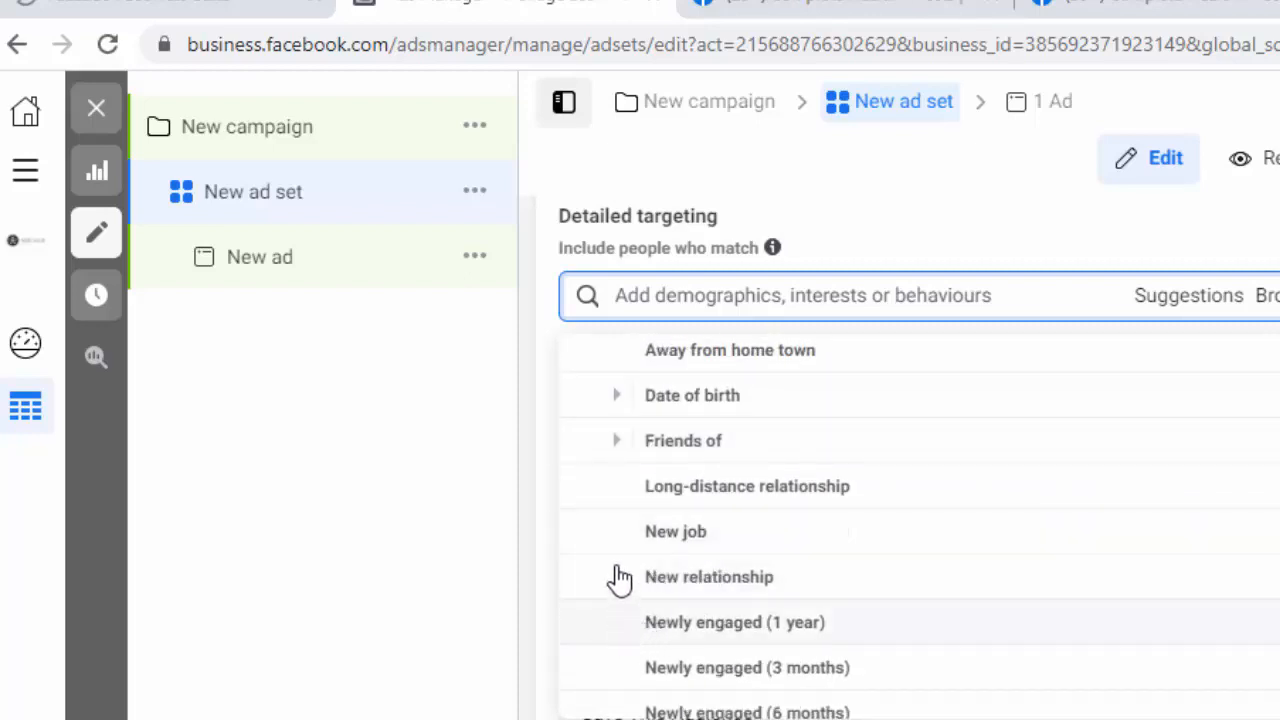
scroll(657, 614, "down", 2)
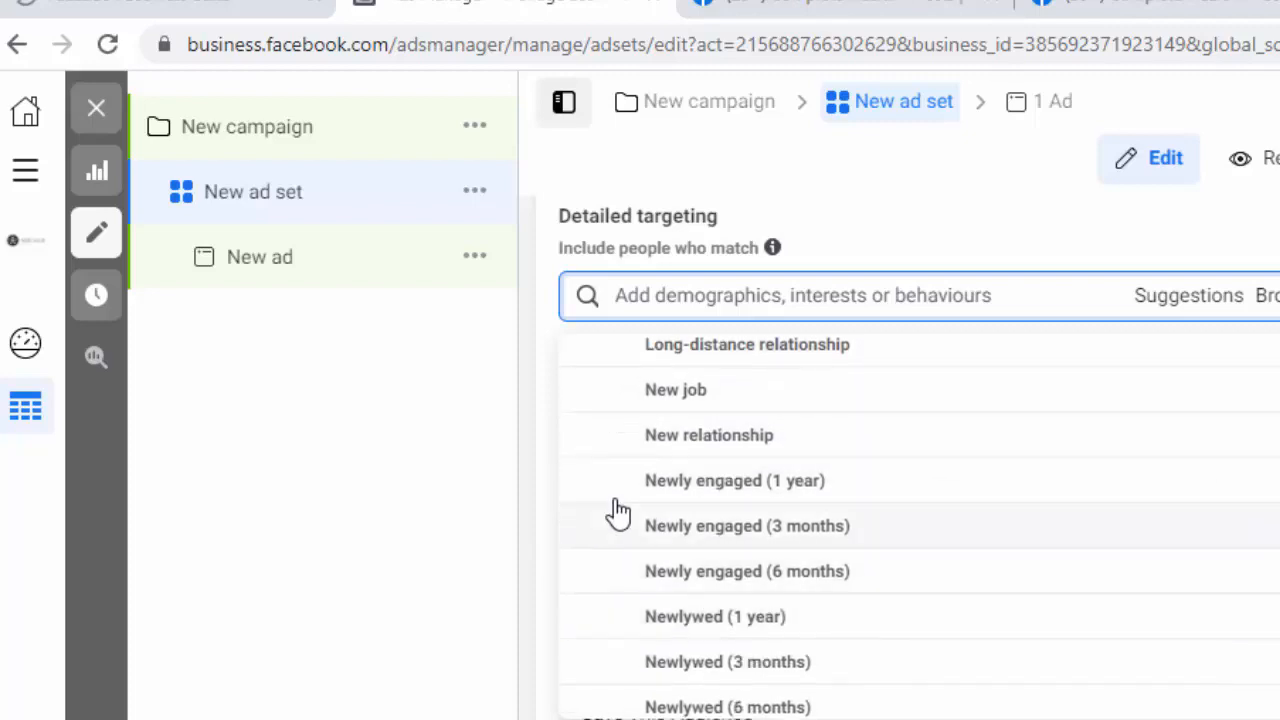
scroll(760, 614, "down", 2)
scroll(680, 606, "down", 2)
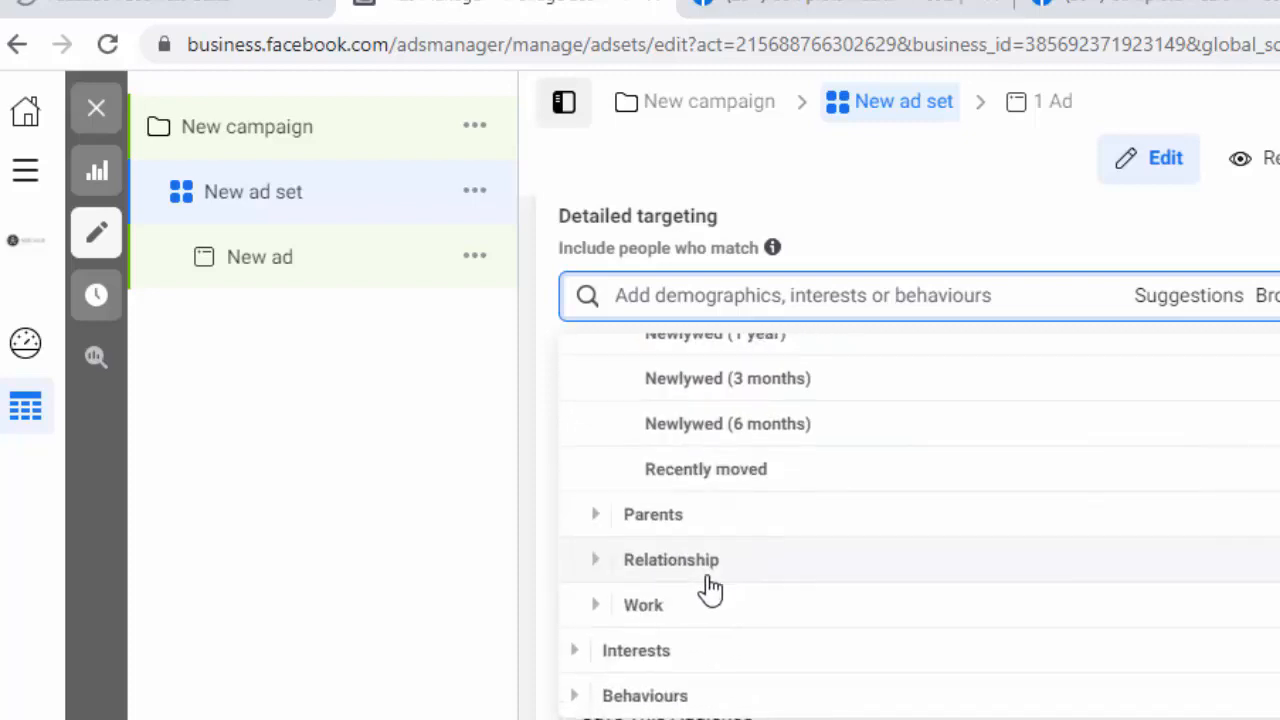
- Check the Parents and Relationship demographic categories, collapsing each one after viewing it
left_click(595, 517)
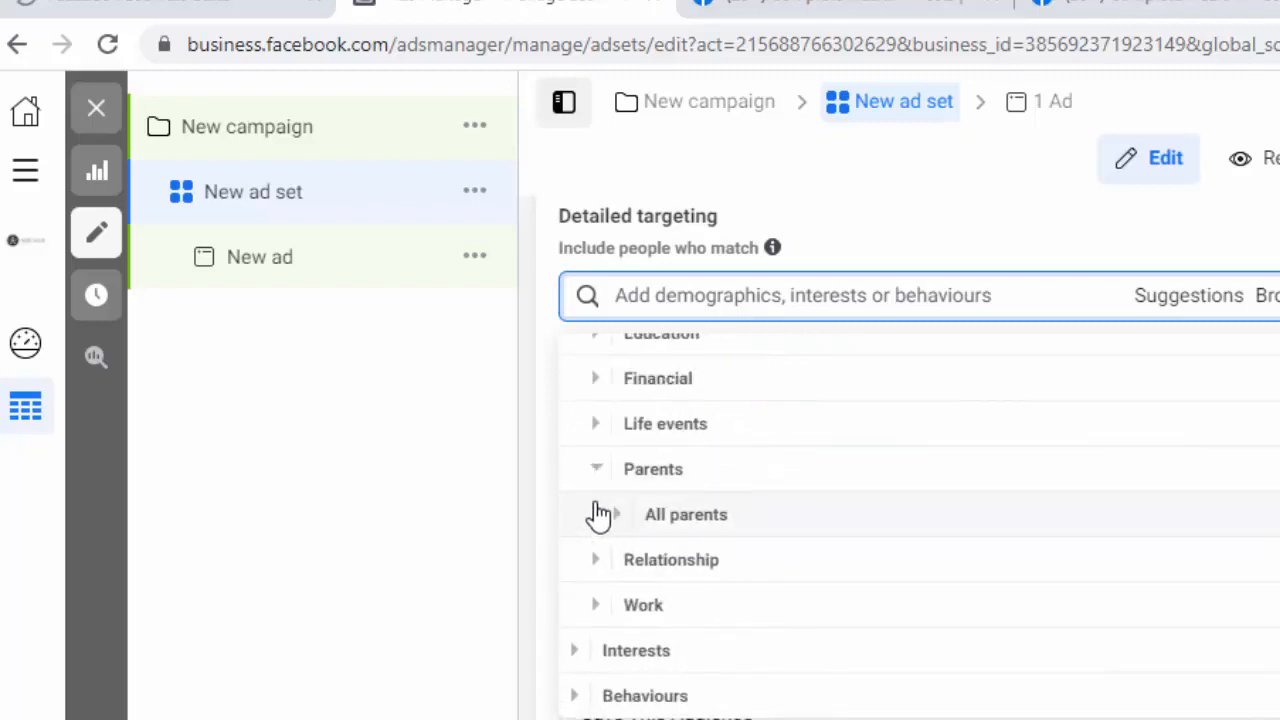
left_click(595, 478)
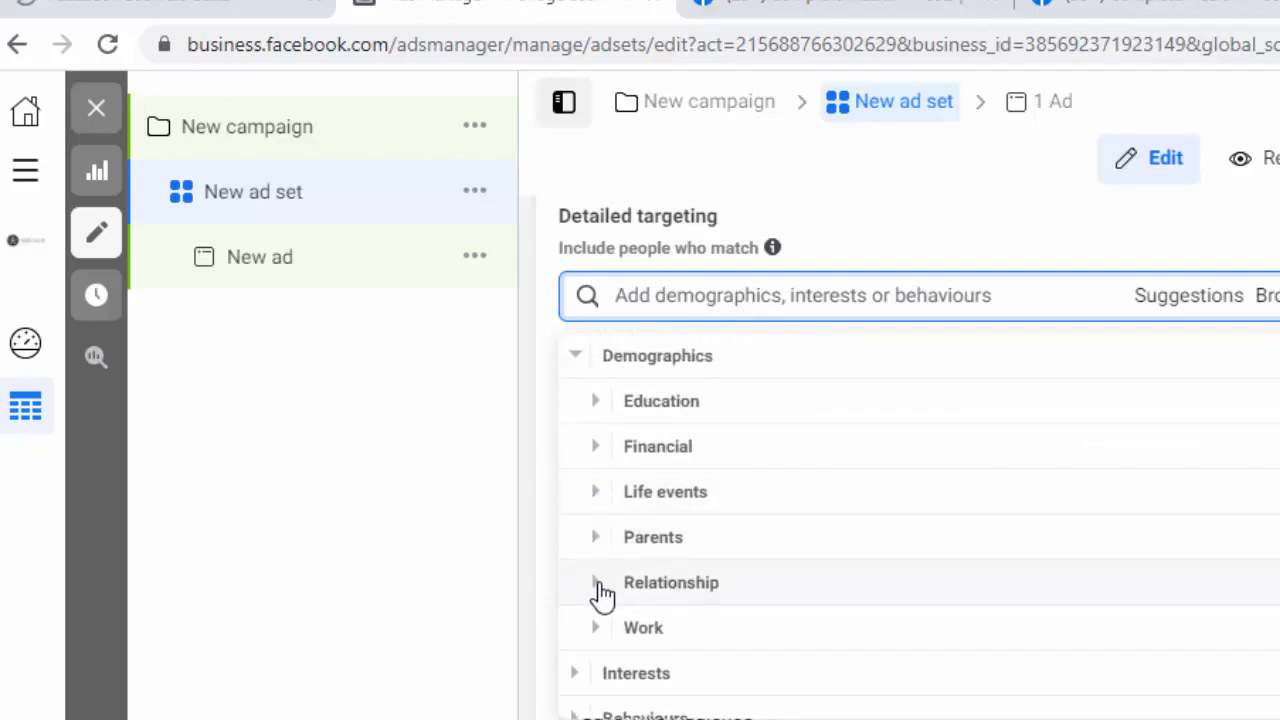
left_click(600, 588)
left_click(603, 522)
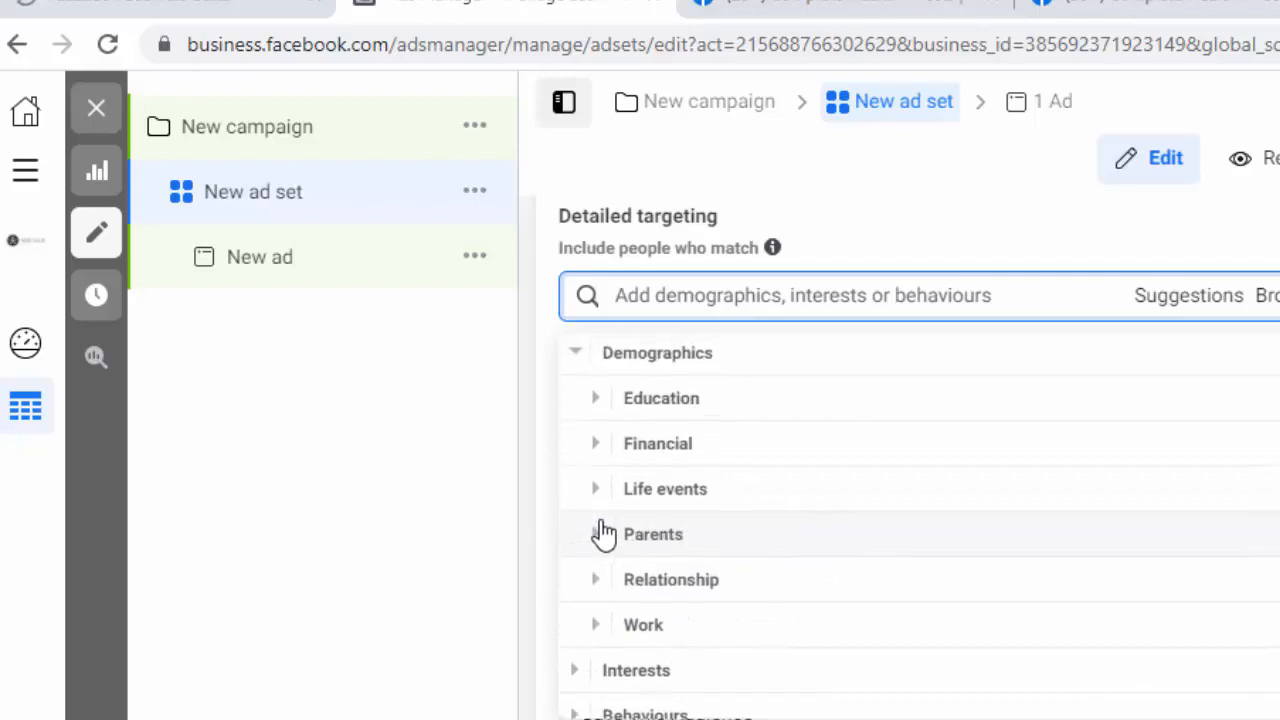
- Examine the Work demographics, reading through the list of industries and collapsing it
left_click(603, 625)
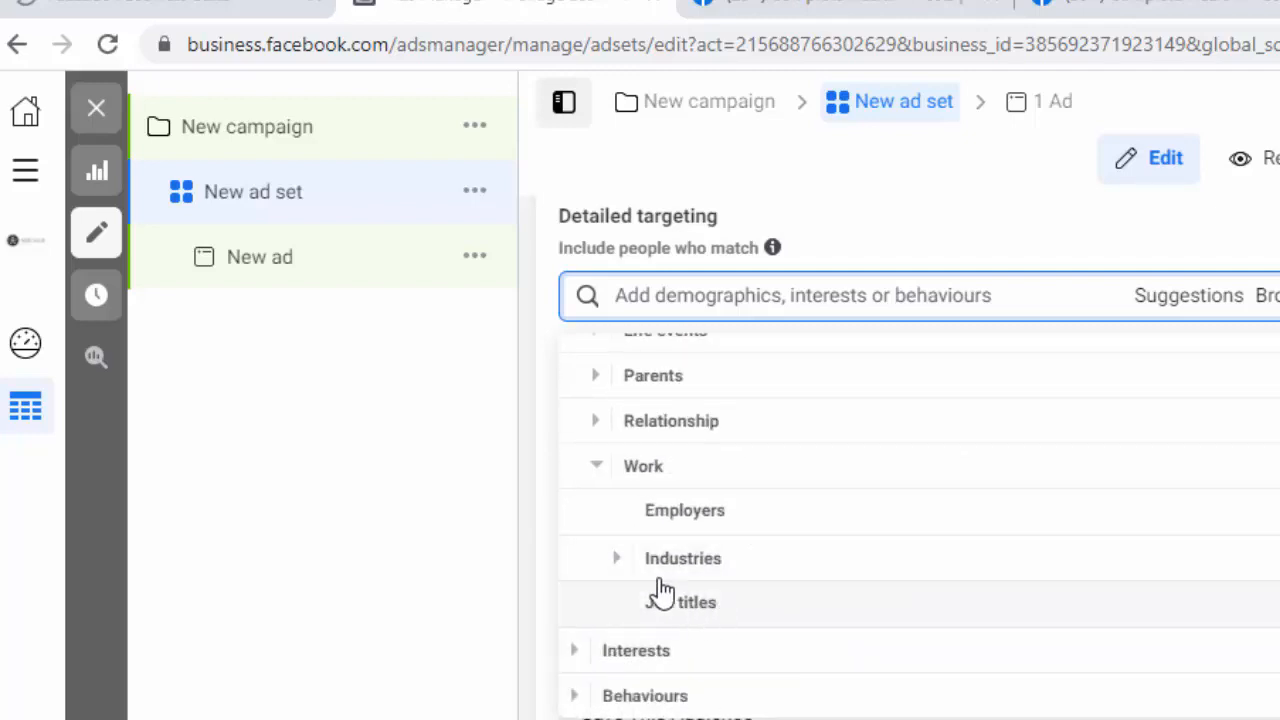
left_click(615, 560)
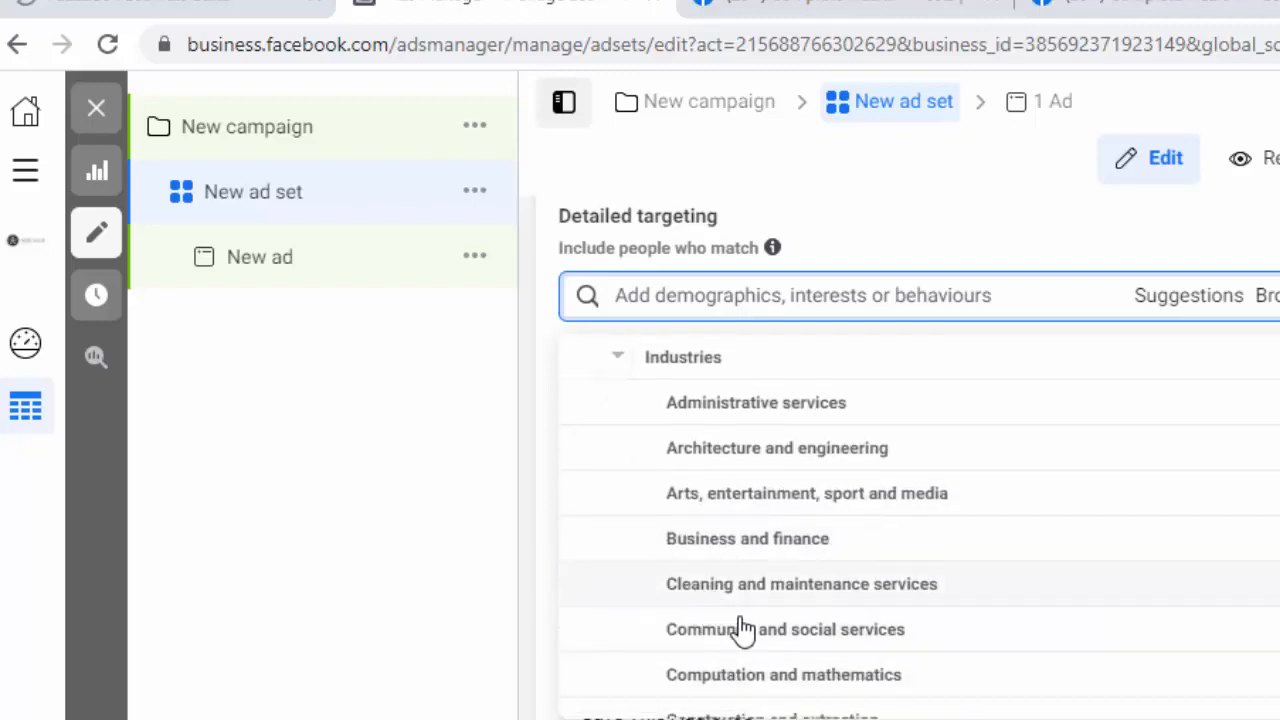
scroll(740, 630, "down", 2)
scroll(722, 648, "down", 4)
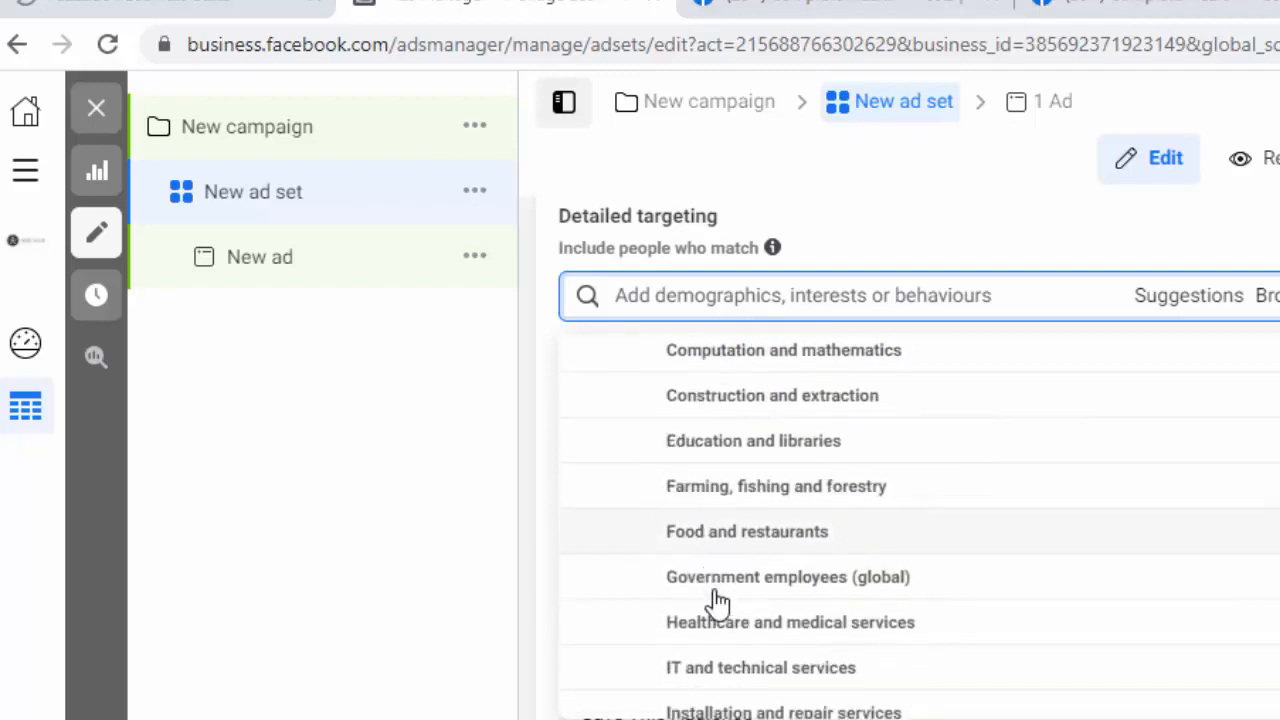
scroll(726, 609, "down", 2)
scroll(729, 608, "up", 3)
scroll(666, 589, "up", 5)
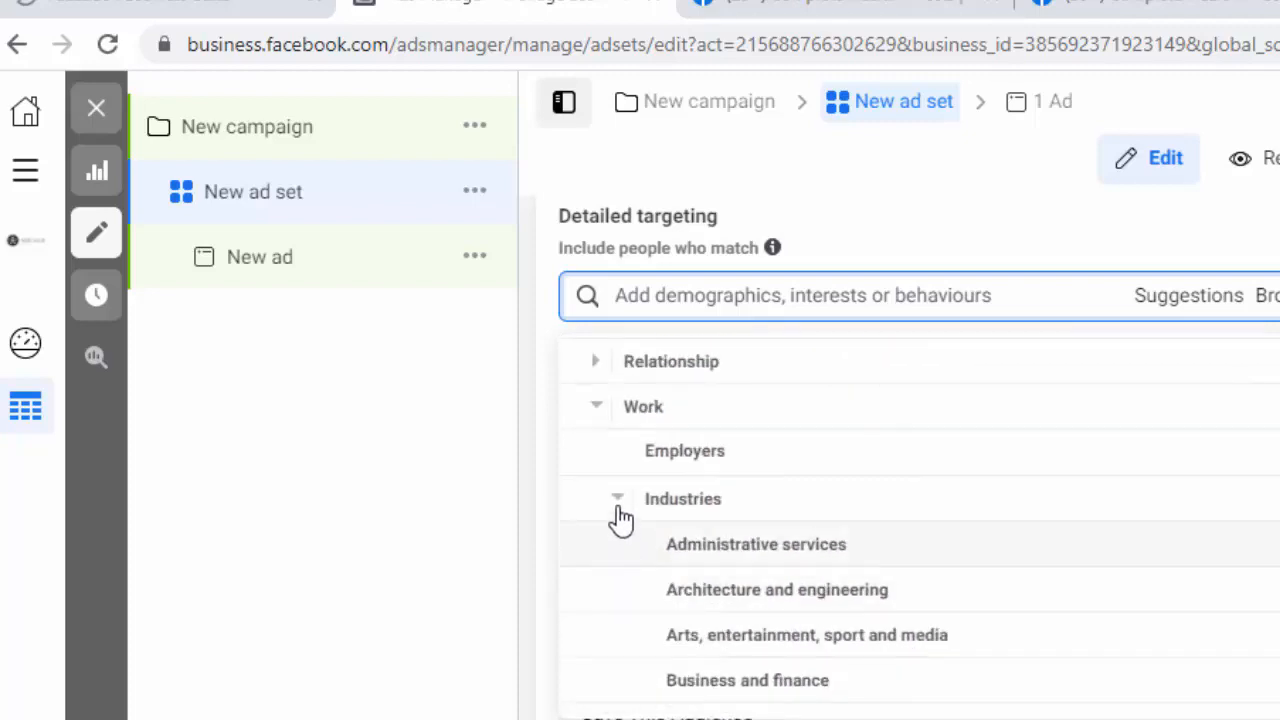
left_click(616, 500)
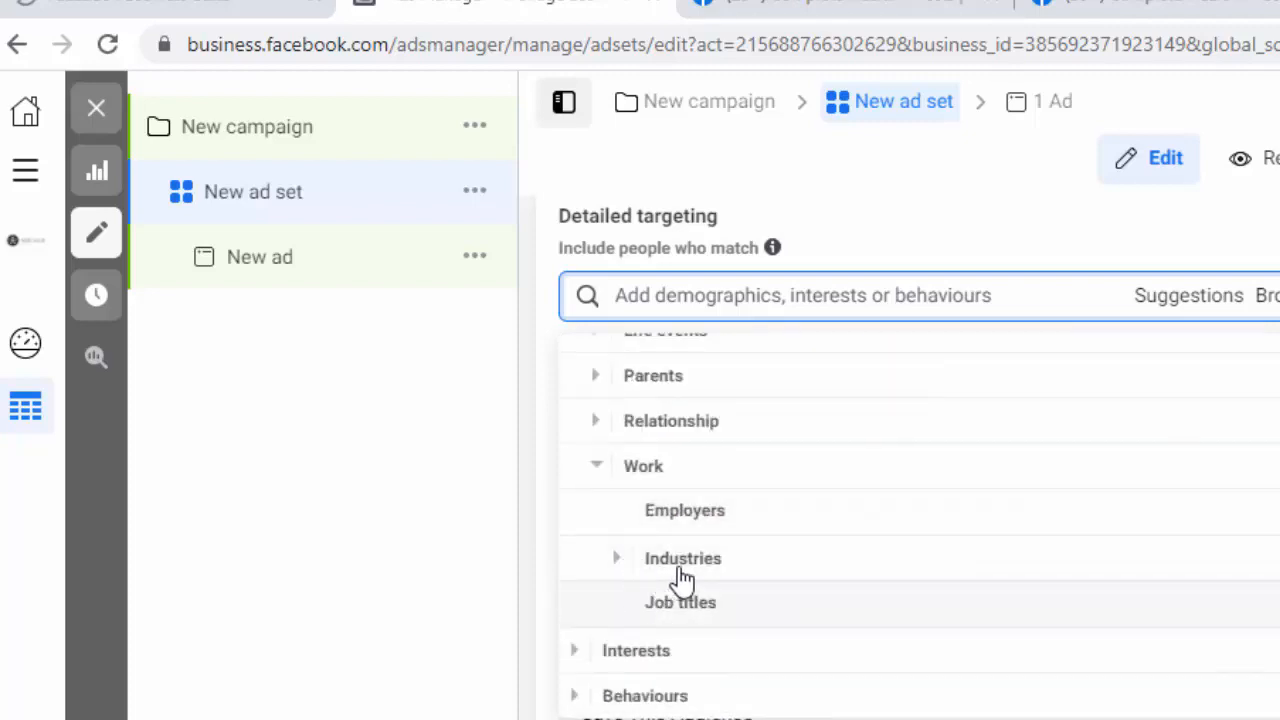
- Expand the Interests category and review its subcategories, from business and industry to technology
scroll(778, 552, "down", 1)
left_click(575, 510)
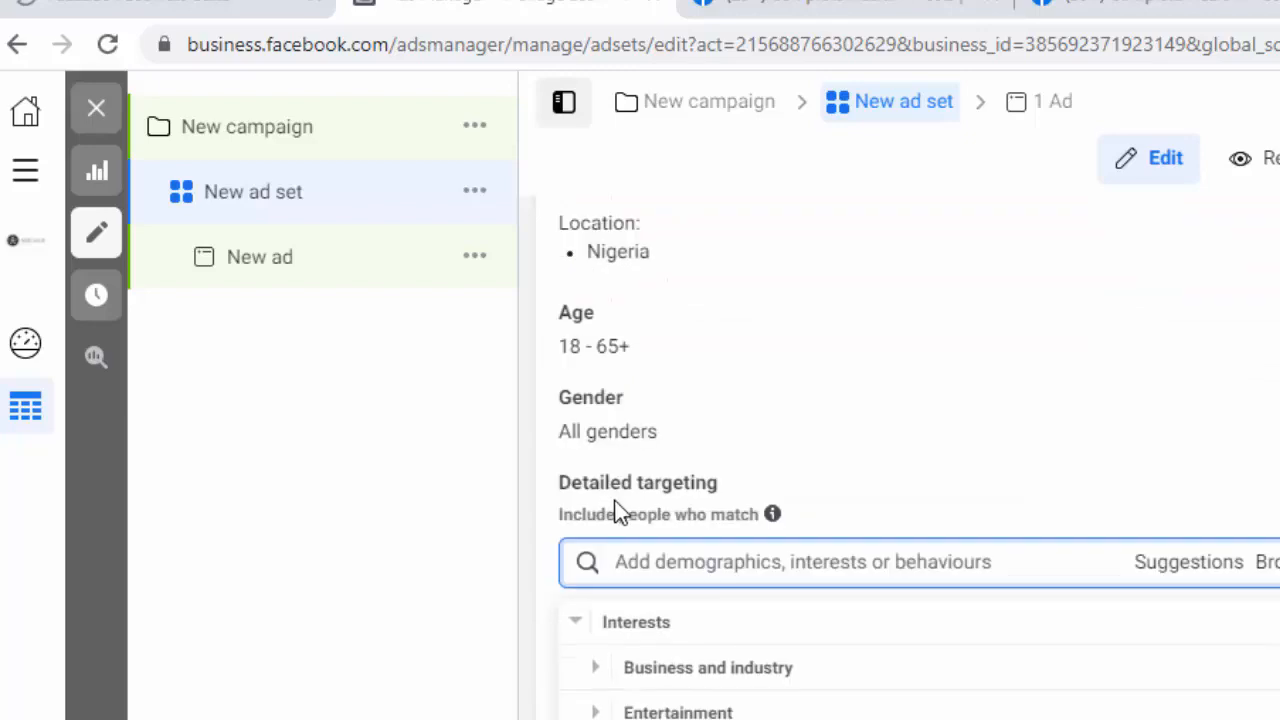
scroll(803, 451, "down", 3)
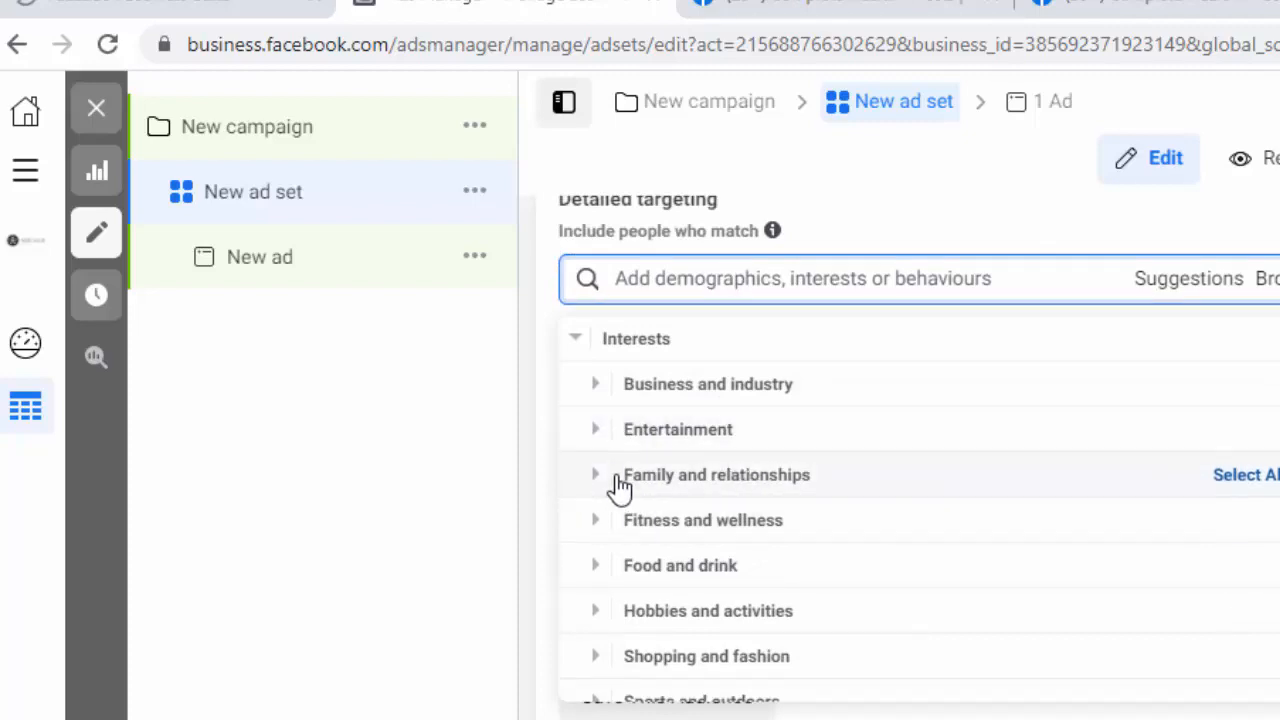
scroll(714, 590, "down", 3)
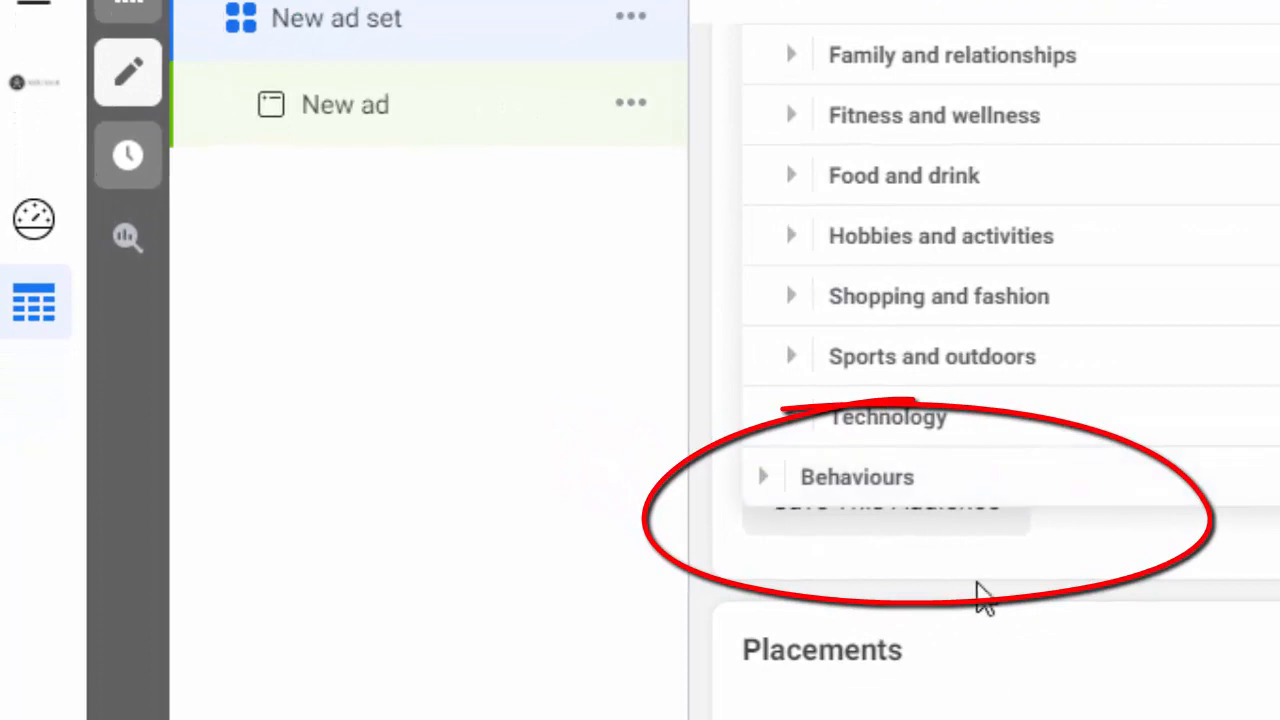
- Review the Behaviours subcategories and expand Consumer classification to view its countries
left_click(768, 480)
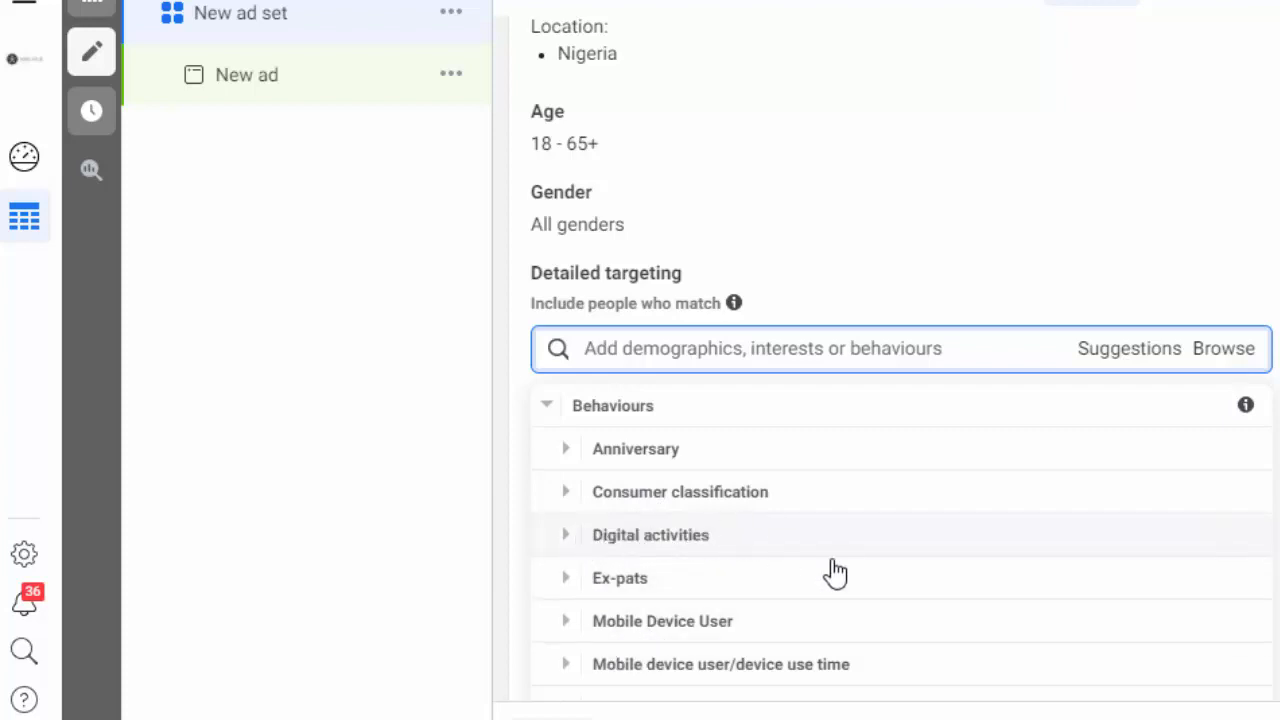
scroll(686, 614, "down", 2)
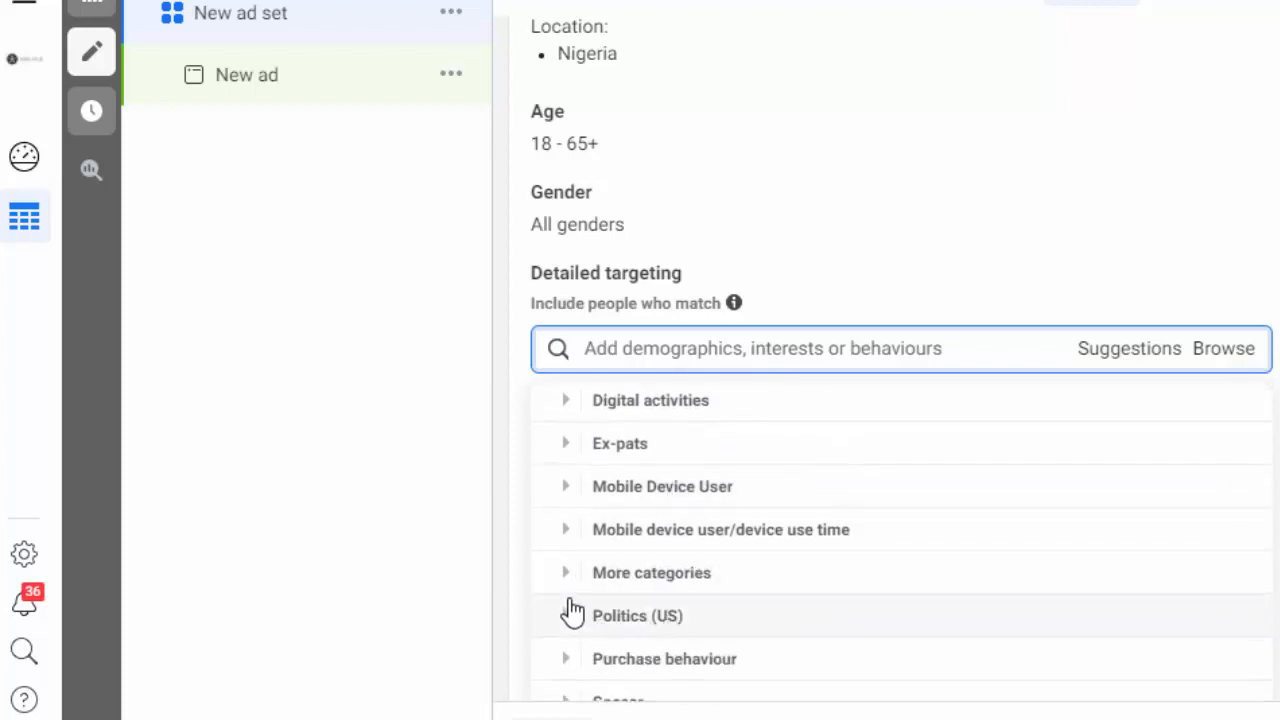
scroll(640, 625, "down", 1)
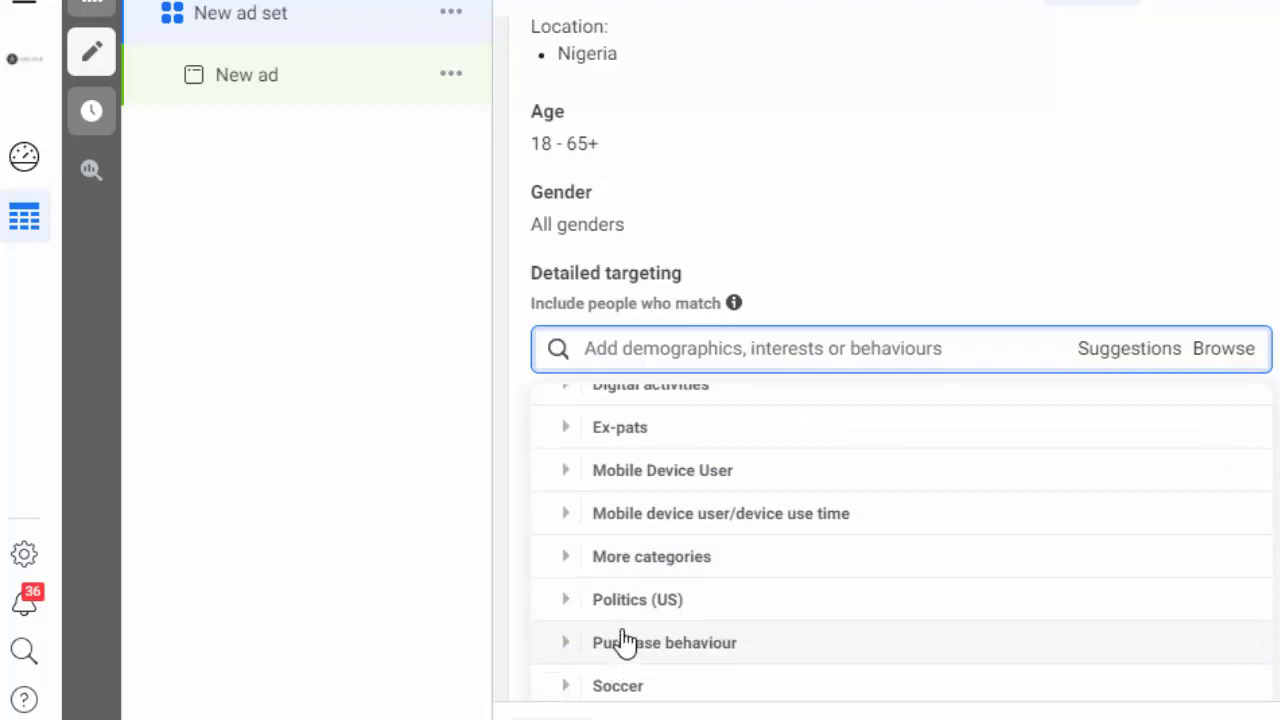
scroll(630, 648, "up", 3)
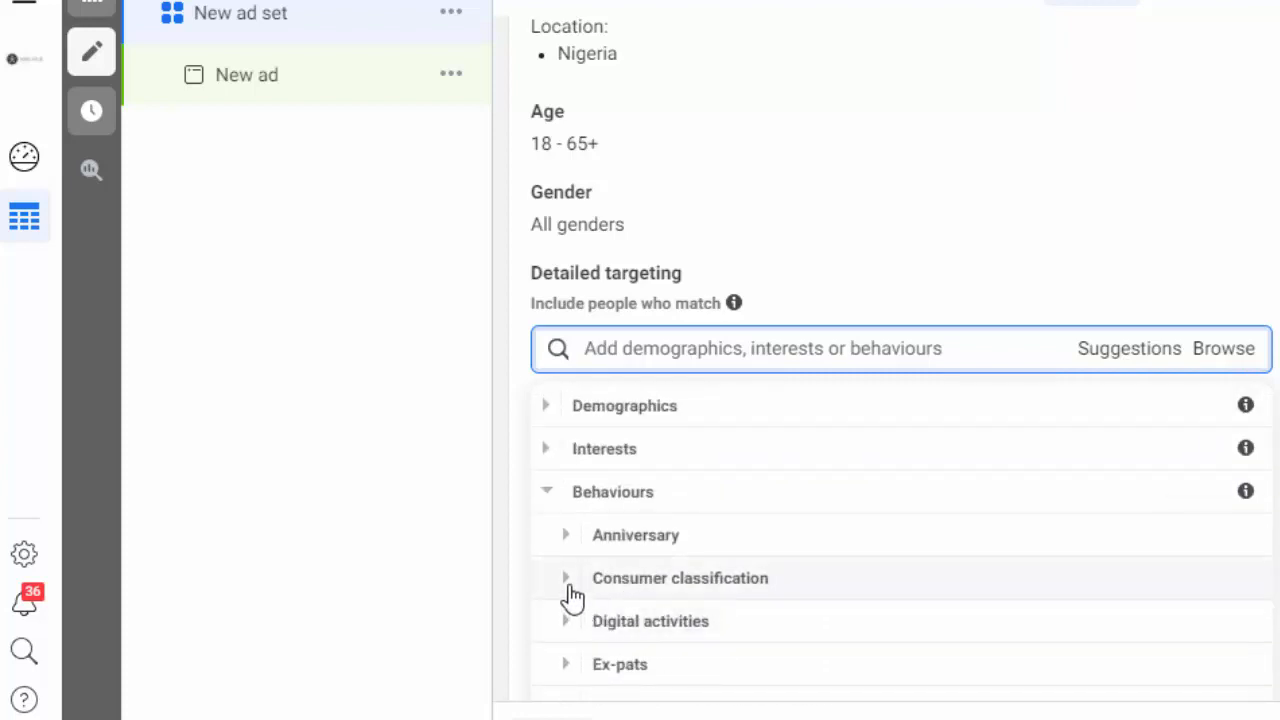
left_click(567, 582)
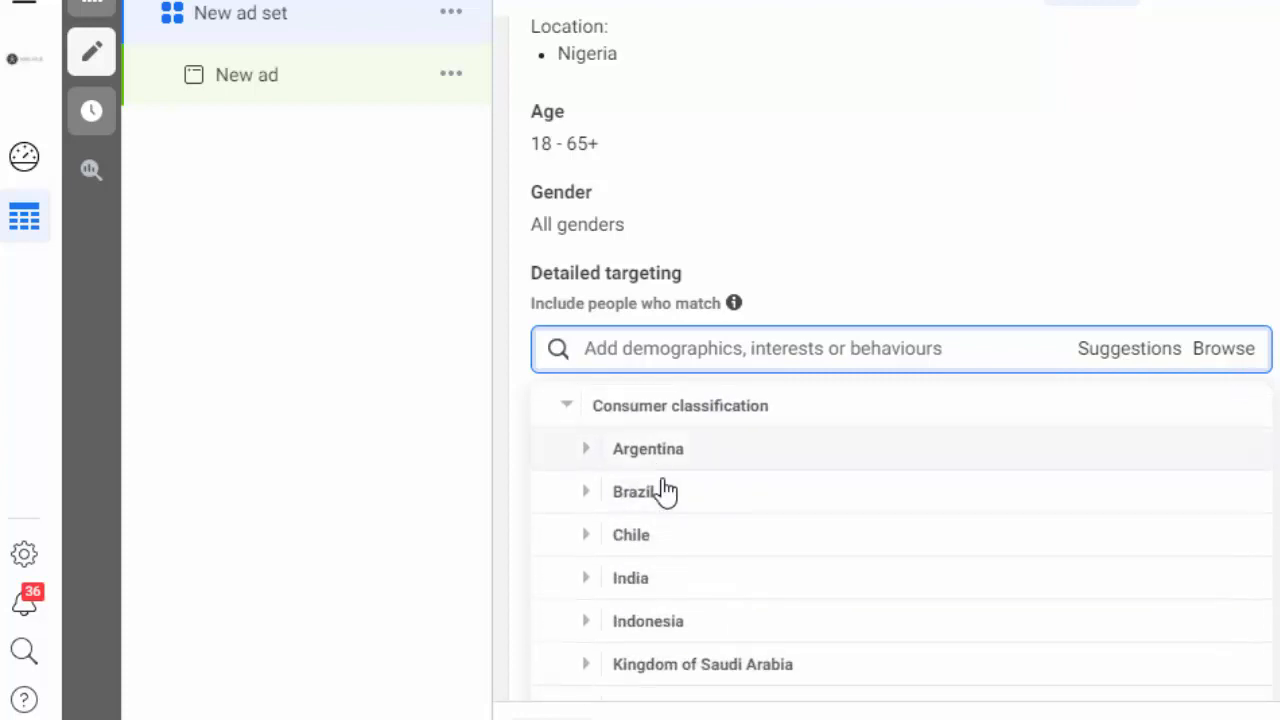
- Check the Argentina and South Africa options under Consumer classification, collapsing each country after viewing it
left_click(586, 452)
scroll(595, 503, "up", 1)
left_click(592, 498)
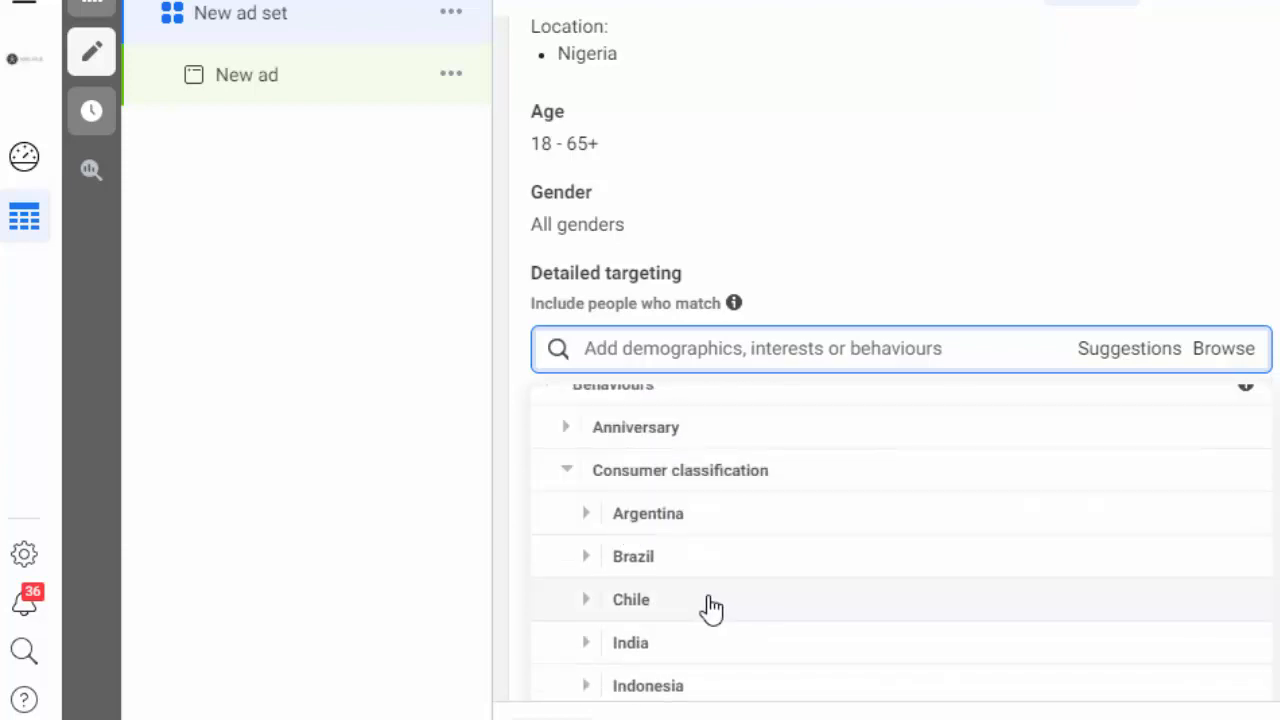
scroll(648, 598, "down", 1)
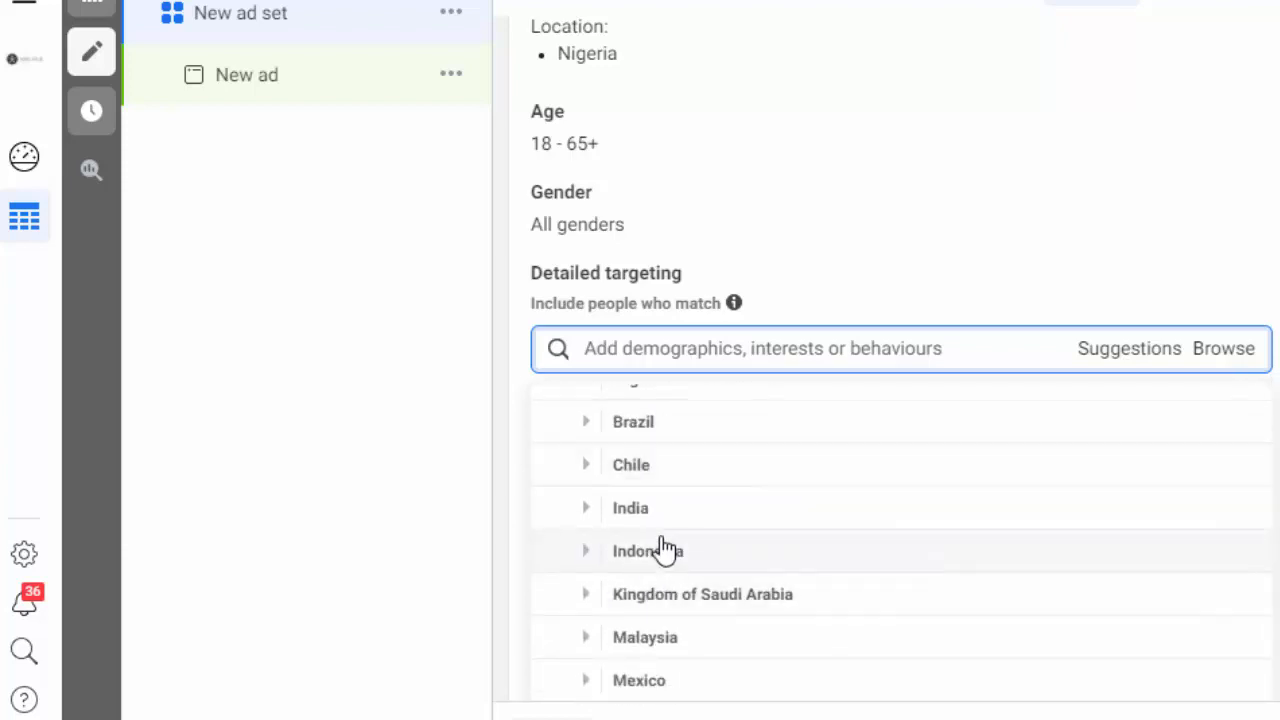
scroll(686, 545, "down", 2)
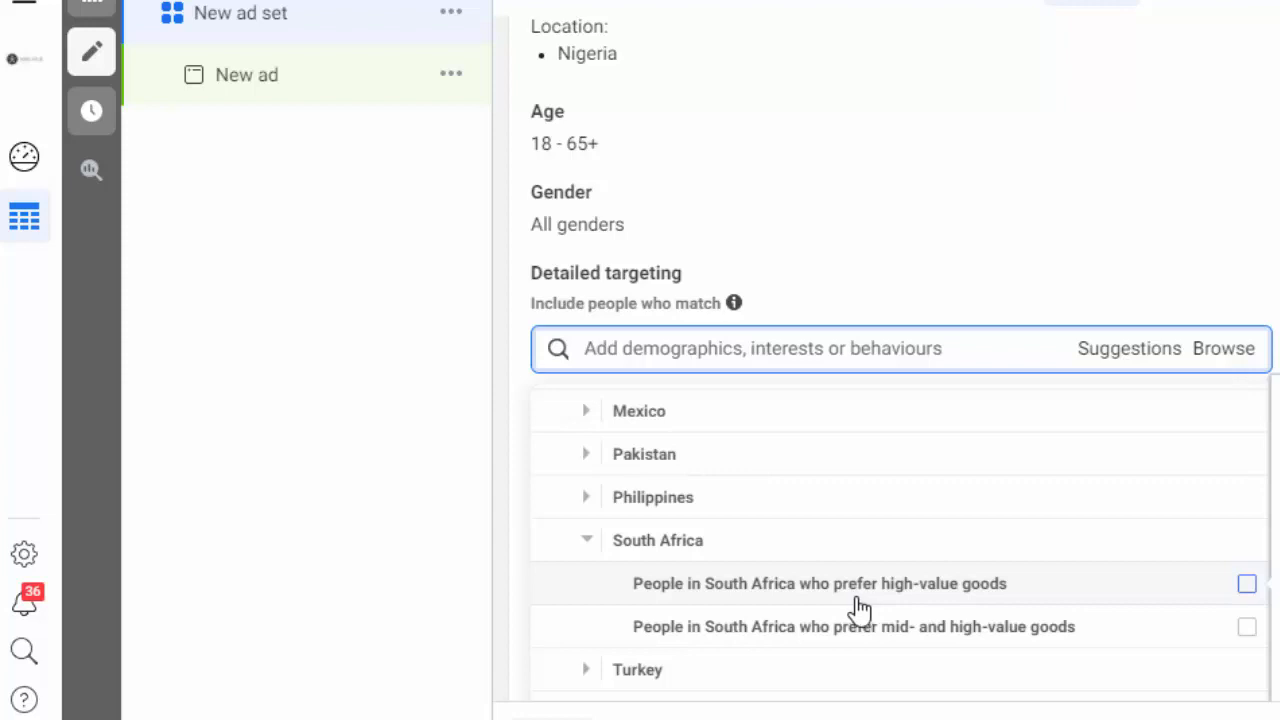
left_click(588, 542)
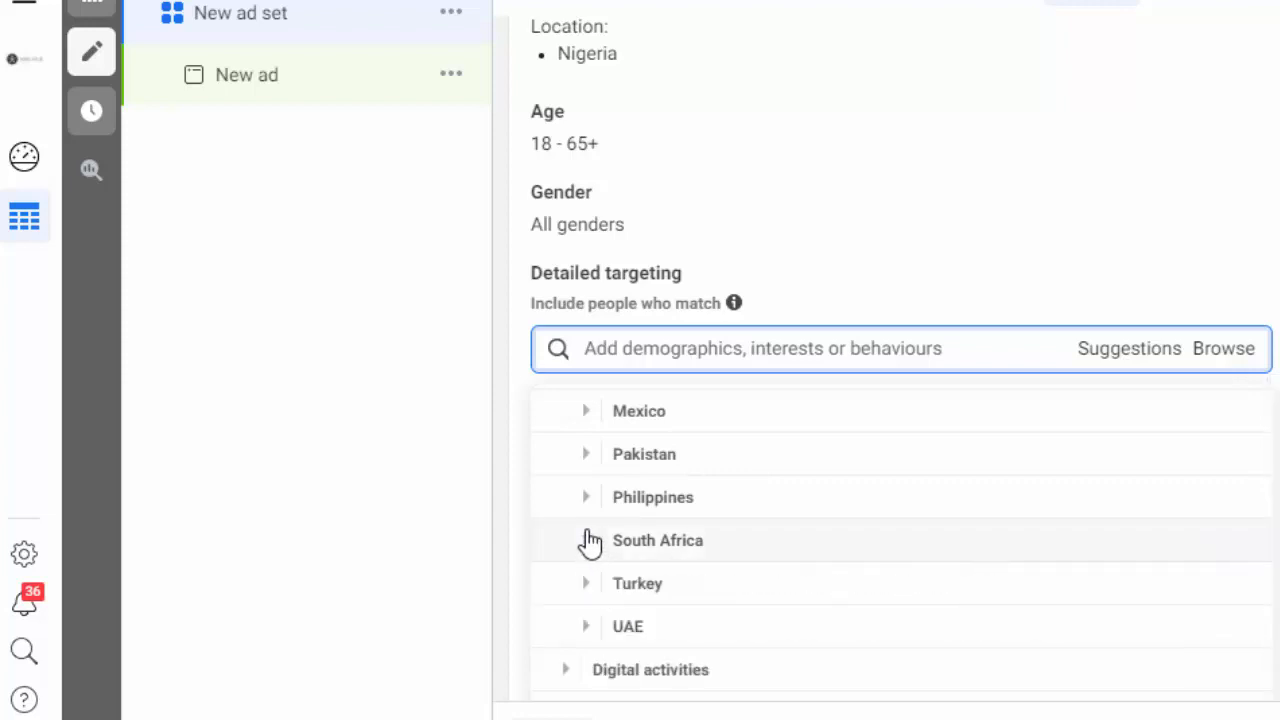
- Review the remaining Consumer classification countries and collapse the category
scroll(588, 540, "up", 3)
scroll(668, 437, "down", 3)
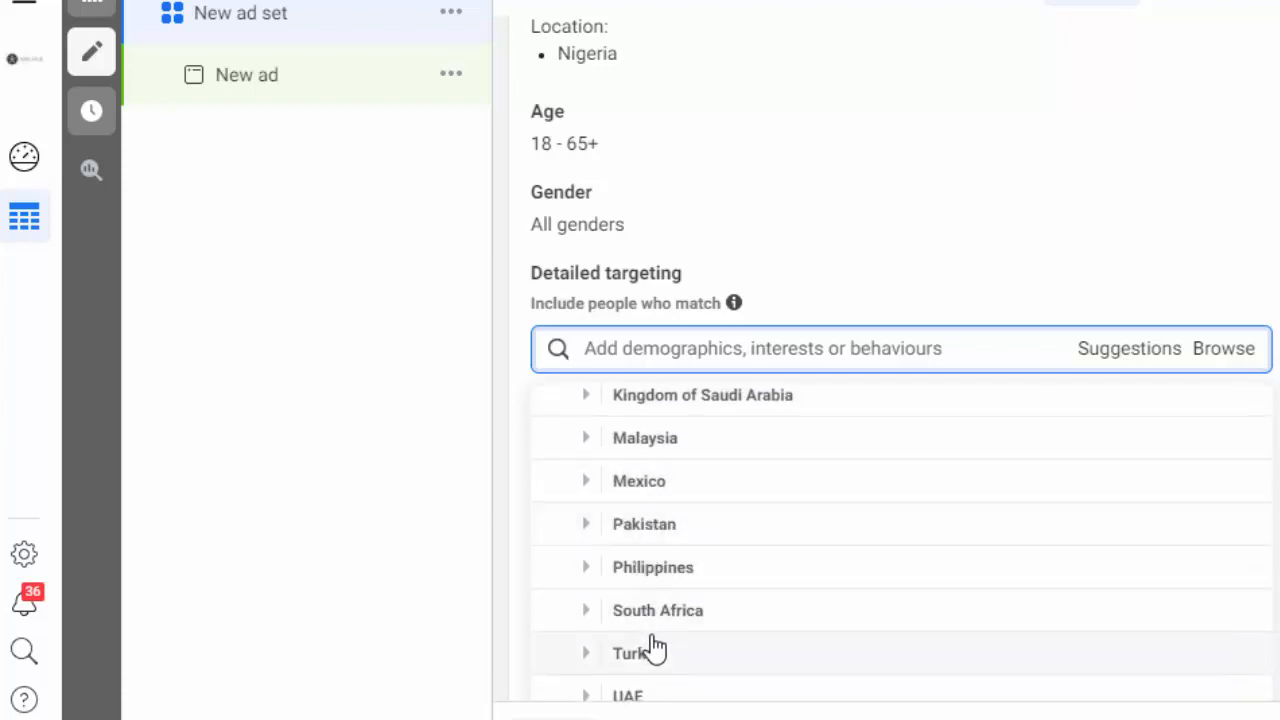
scroll(650, 655, "down", 3)
scroll(668, 535, "up", 2)
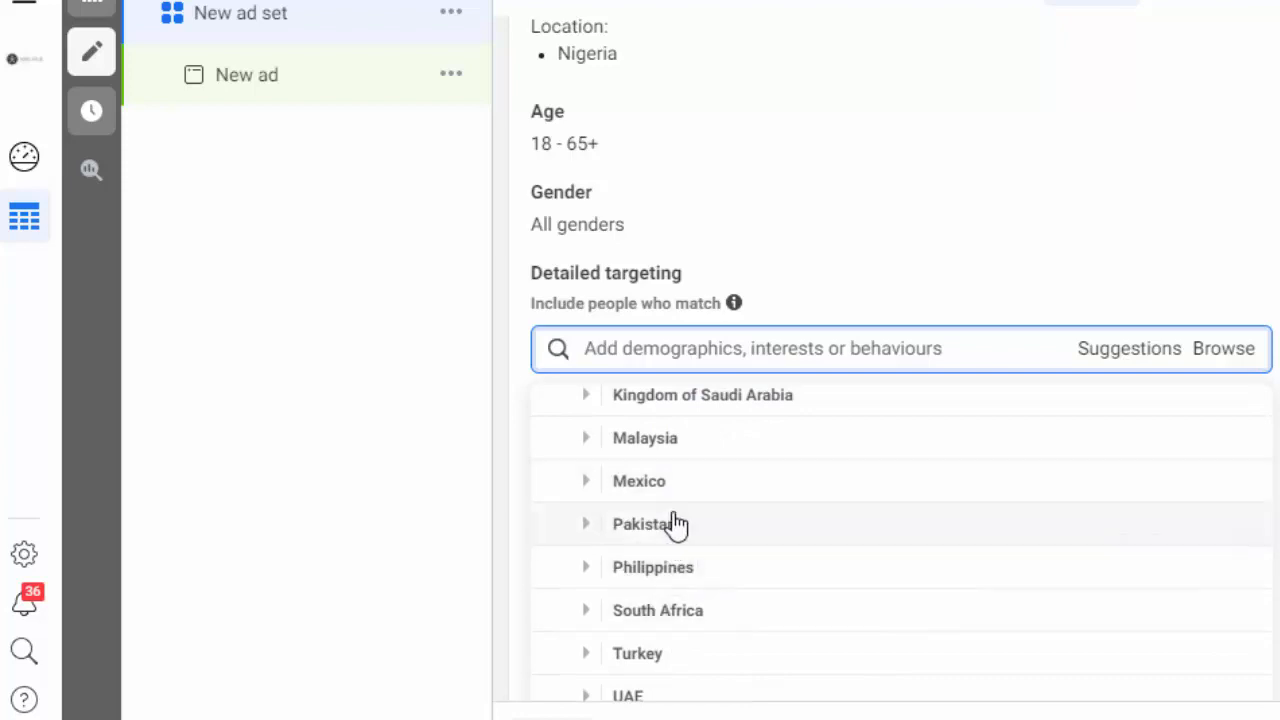
scroll(680, 471, "up", 1)
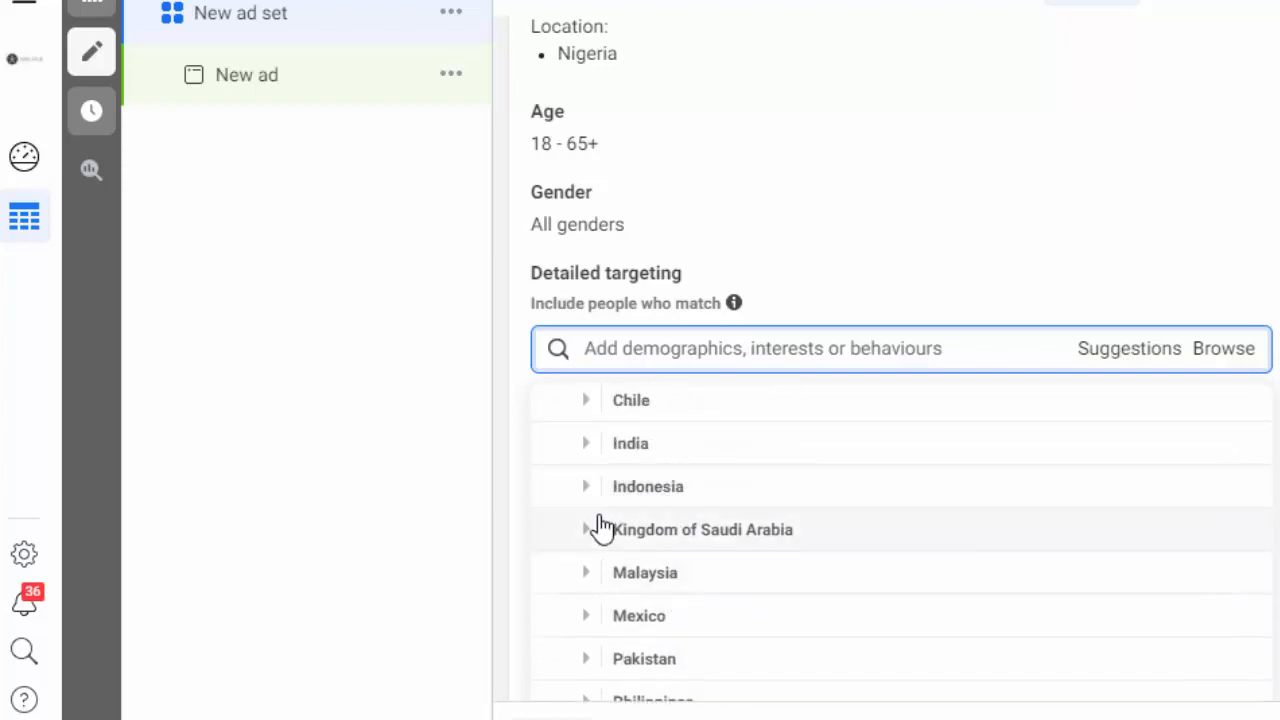
scroll(600, 528, "up", 1)
left_click(568, 410)
- Expand Digital activities under Behaviours, read its options and collapse it
scroll(600, 520, "up", 1)
left_click(568, 541)
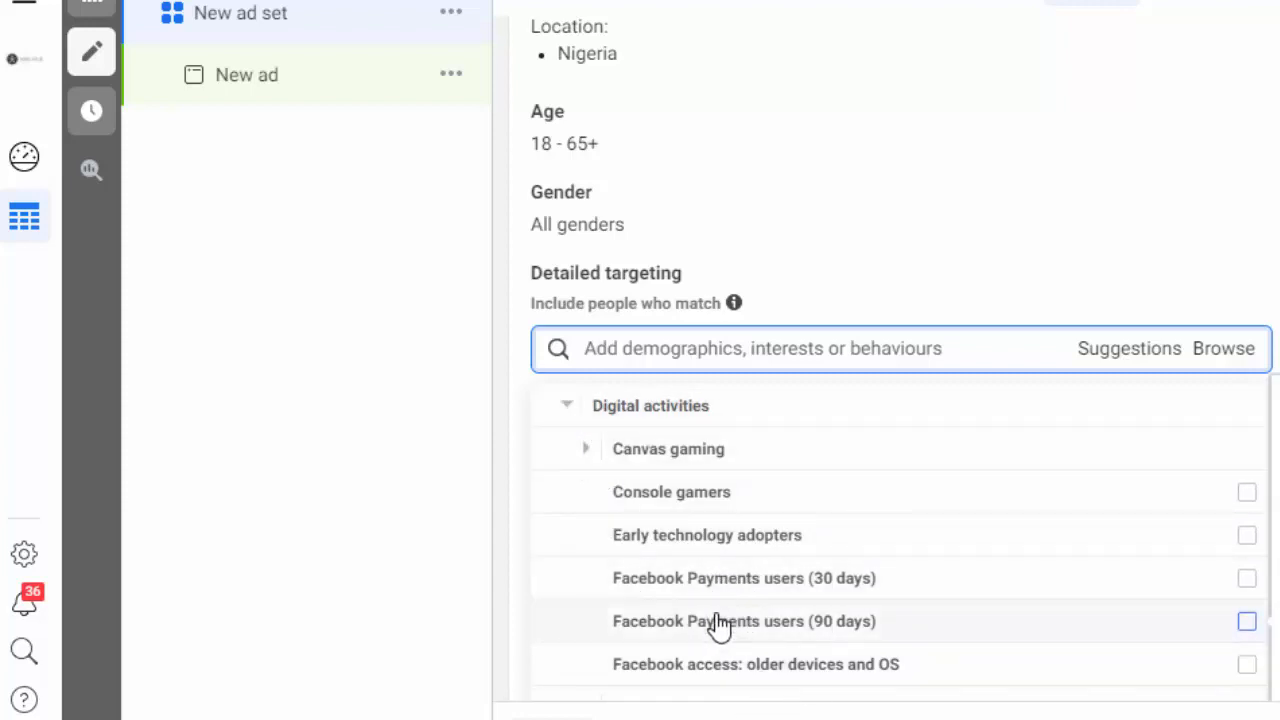
left_click(567, 410)
scroll(623, 535, "up", 1)
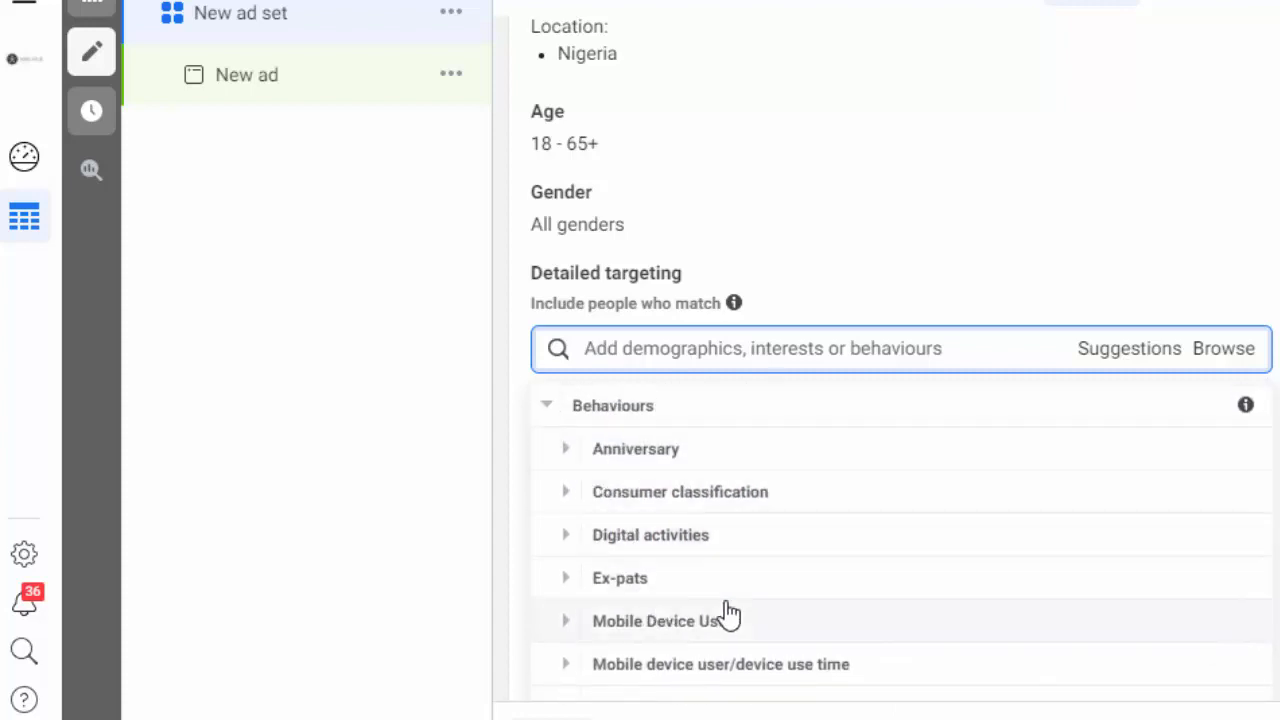
- Look through the remaining Behaviours subcategories and view the Purchase behaviour options, collapsing them when finished
scroll(634, 591, "down", 2)
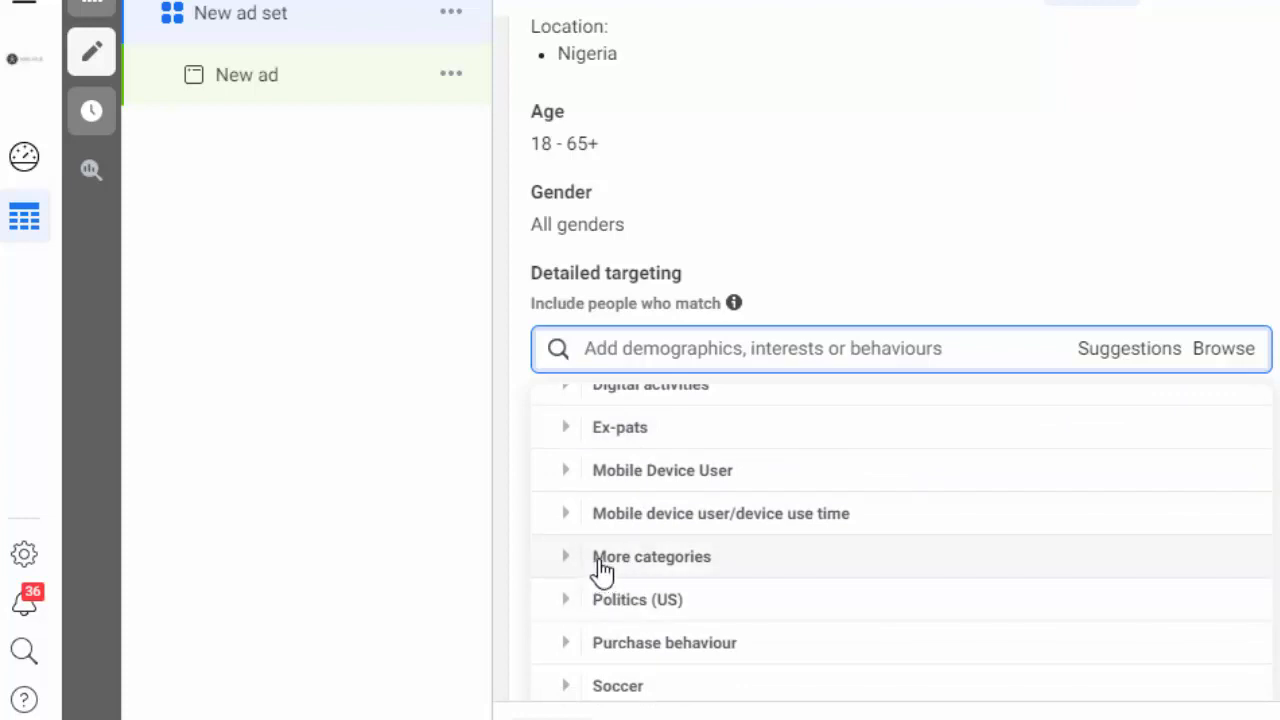
scroll(634, 605, "down", 2)
left_click(566, 510)
scroll(568, 520, "down", 1)
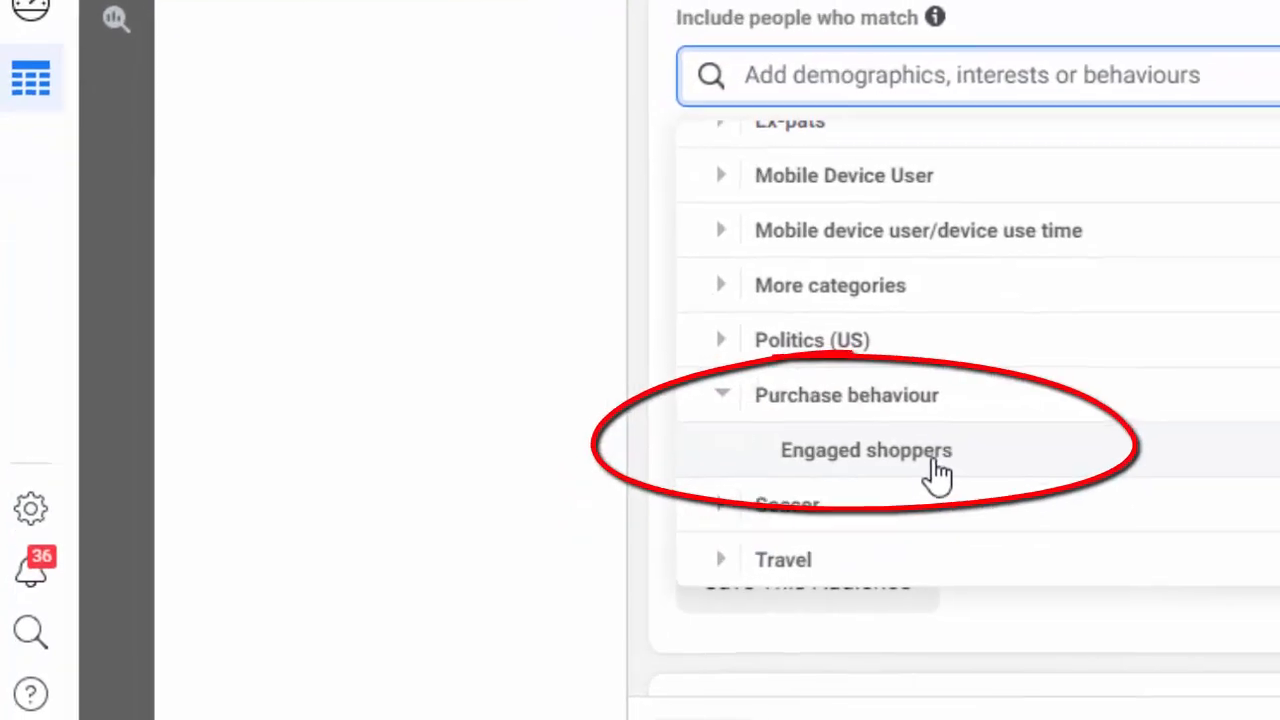
left_click(733, 400)
- View the football fan options in the Soccer behaviour category and collapse it
scroll(780, 440, "up", 2)
scroll(800, 455, "down", 4)
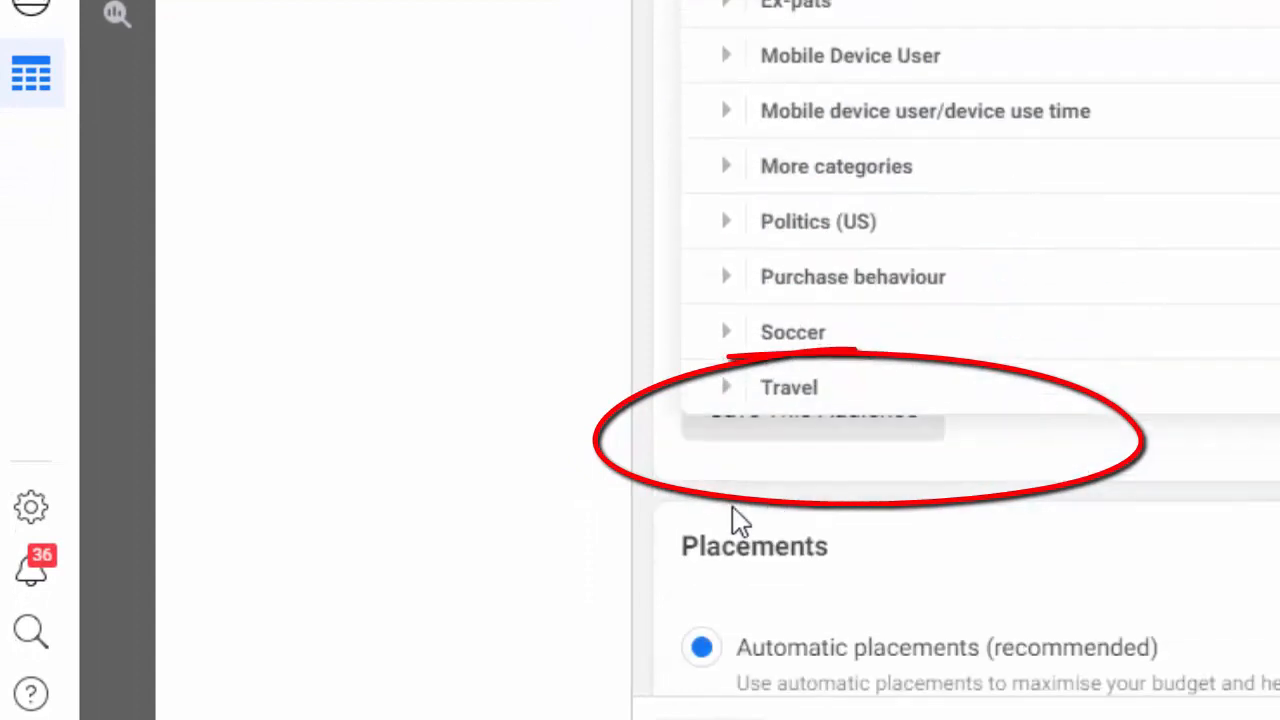
left_click(728, 336)
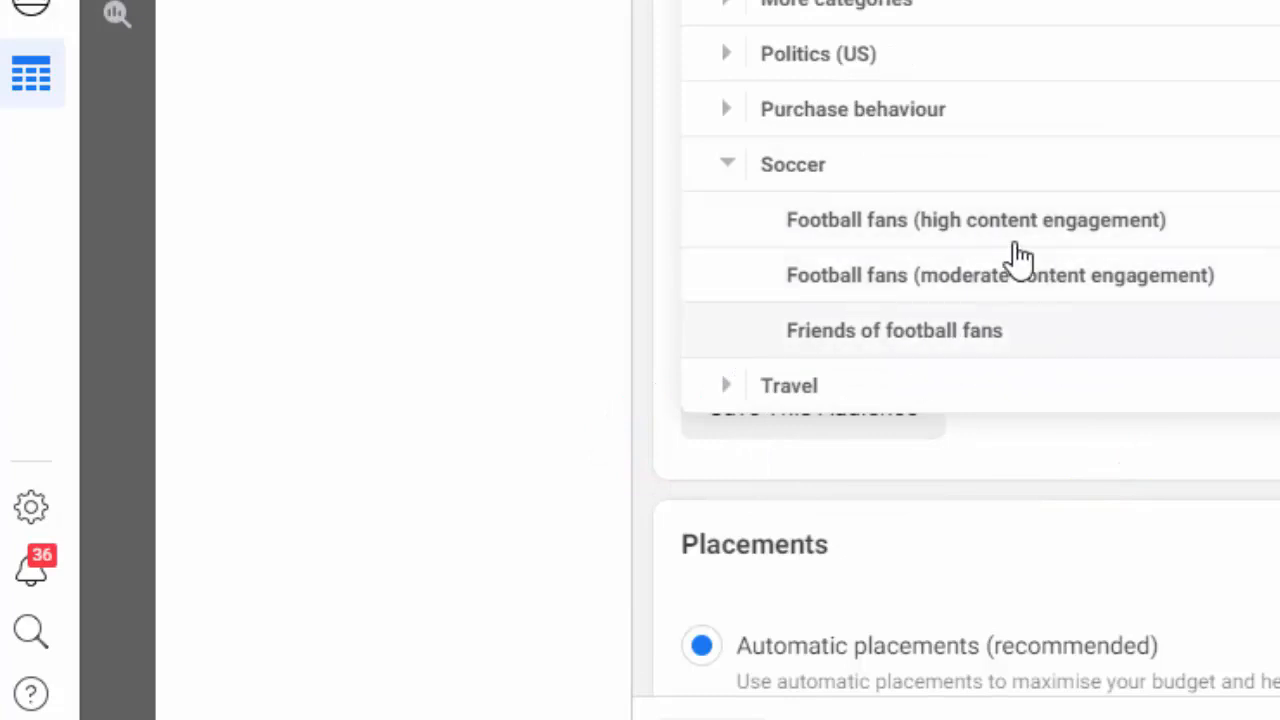
left_click(733, 170)
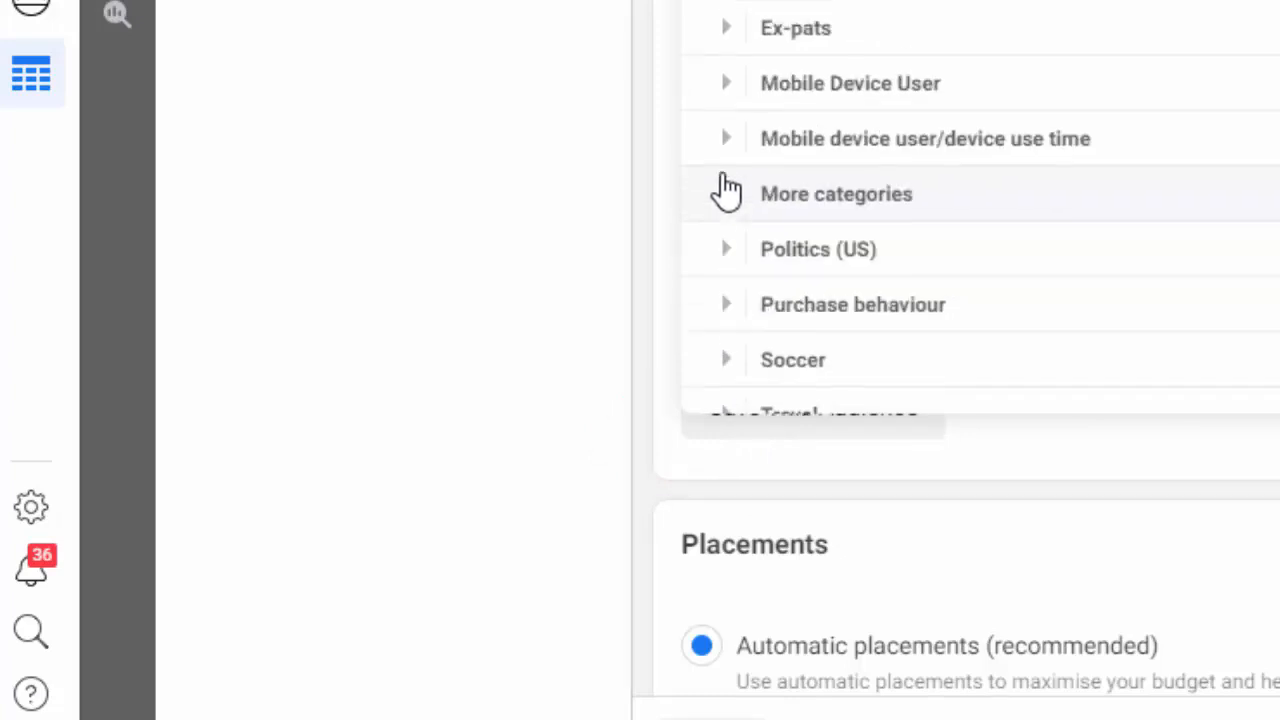
- Expand the Travel behaviour category, examine its traveller options and close the targeting list
left_click(734, 400)
scroll(909, 343, "down", 5)
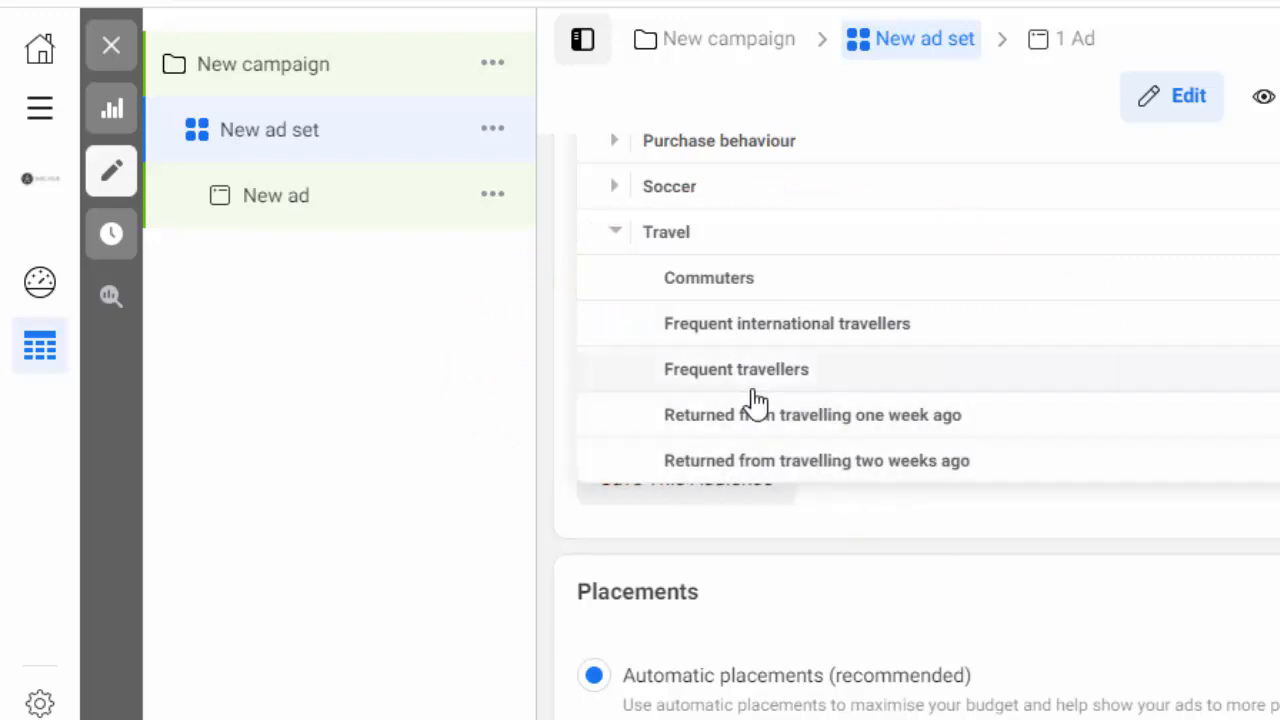
scroll(750, 452, "up", 2)
scroll(788, 430, "down", 3)
scroll(816, 455, "up", 3)
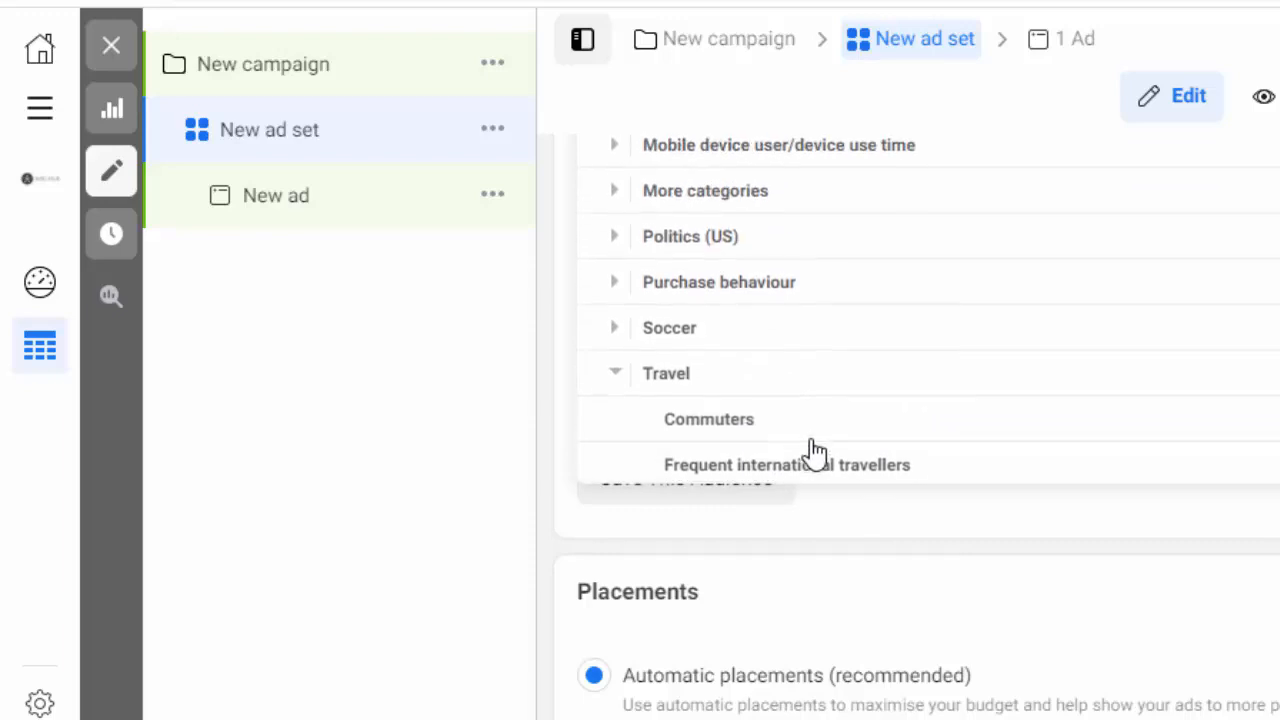
scroll(800, 418, "down", 3)
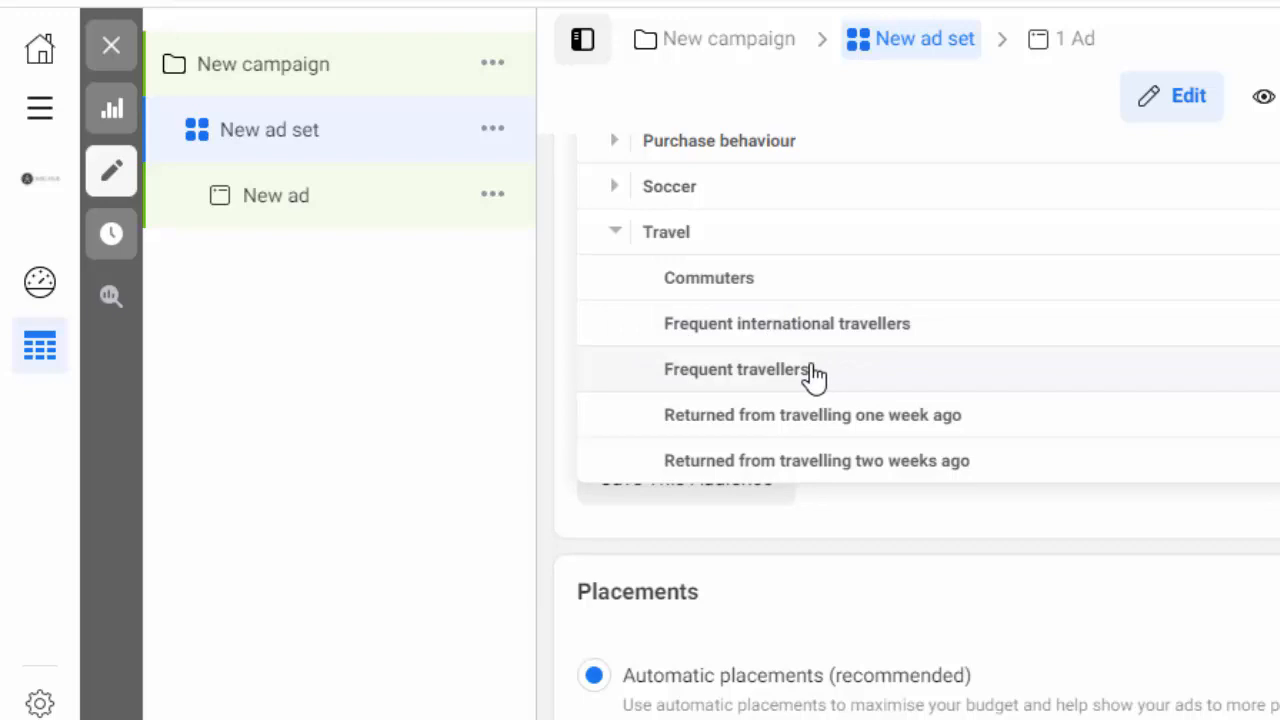
scroll(815, 373, "down", 2)
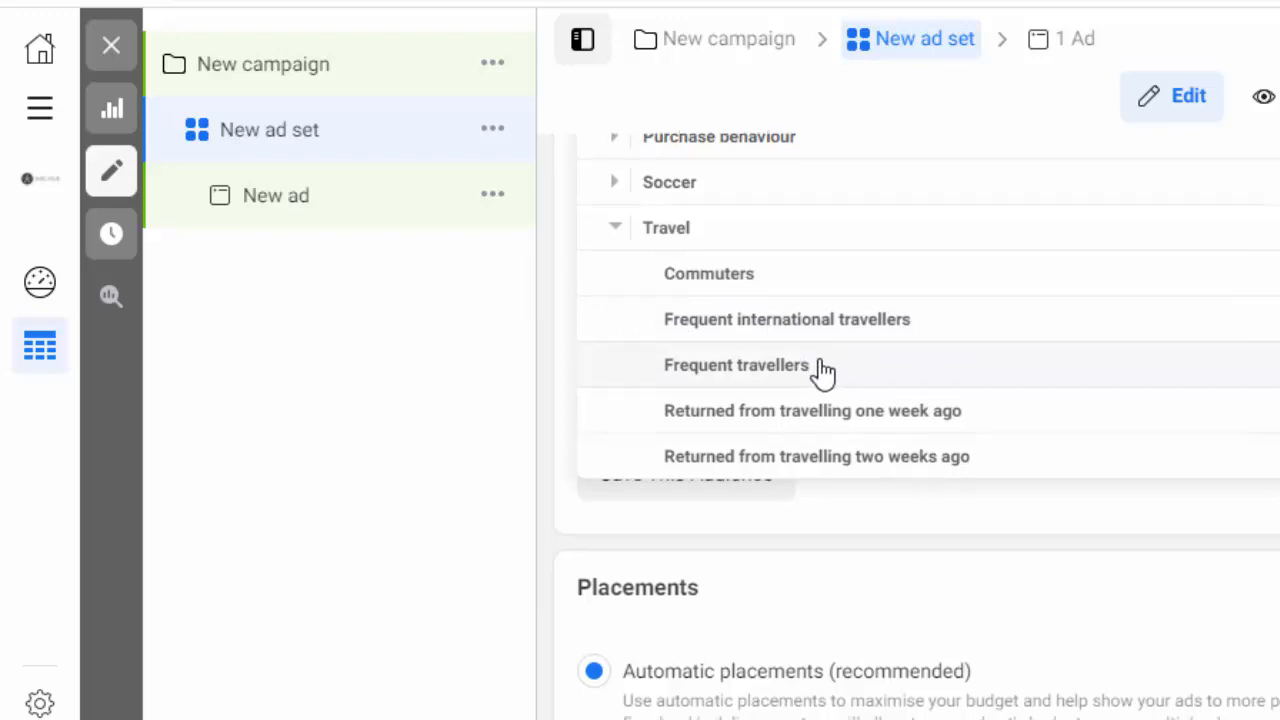
scroll(797, 550, "up", 2)
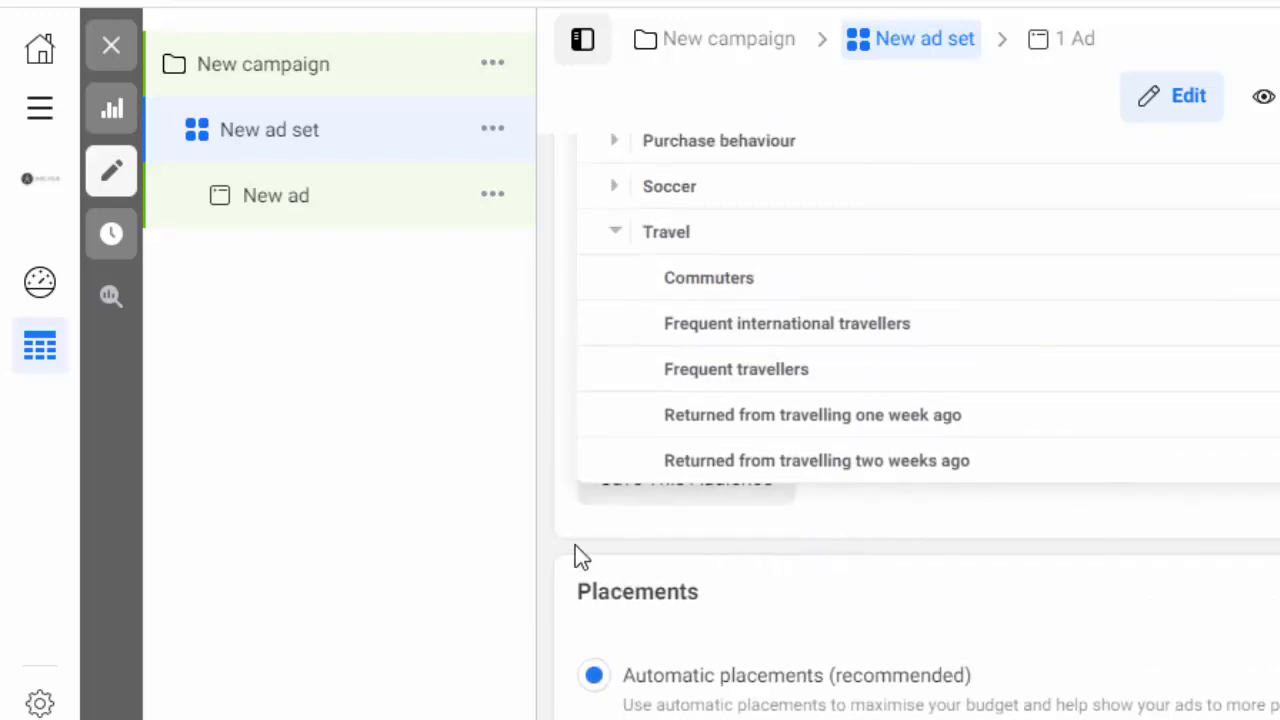
scroll(575, 555, "up", 4)
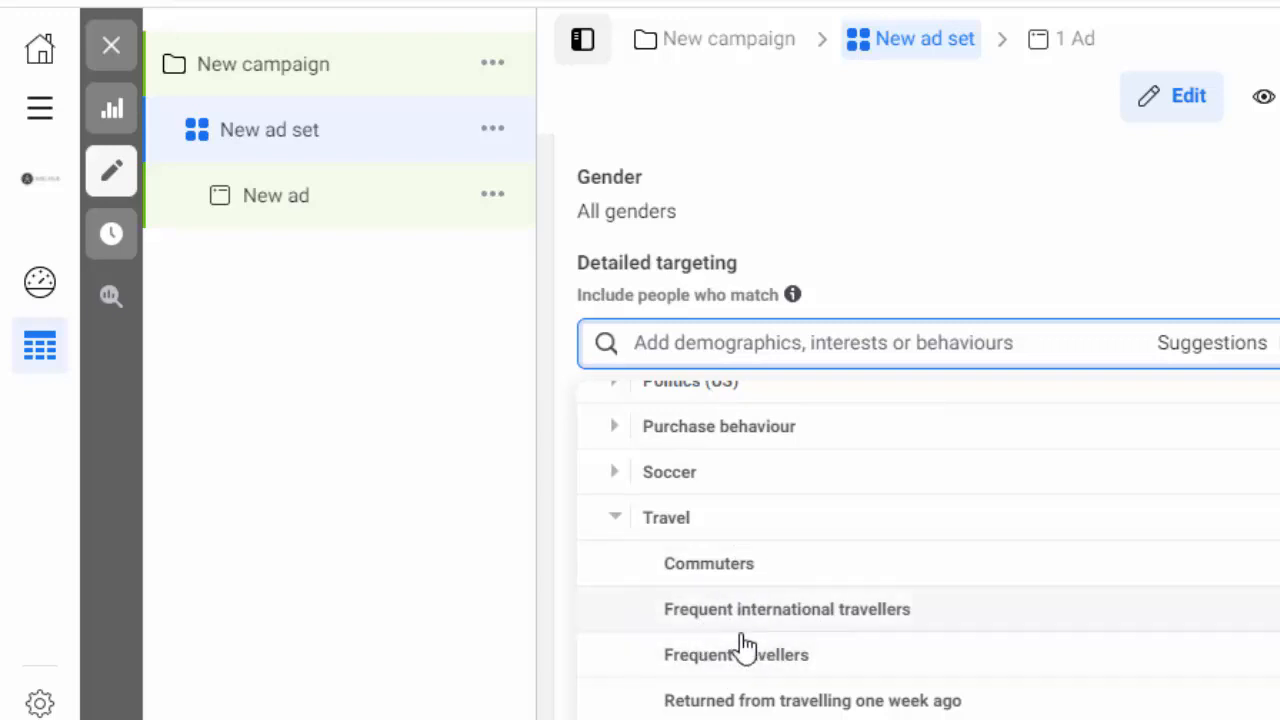
scroll(742, 640, "down", 2)
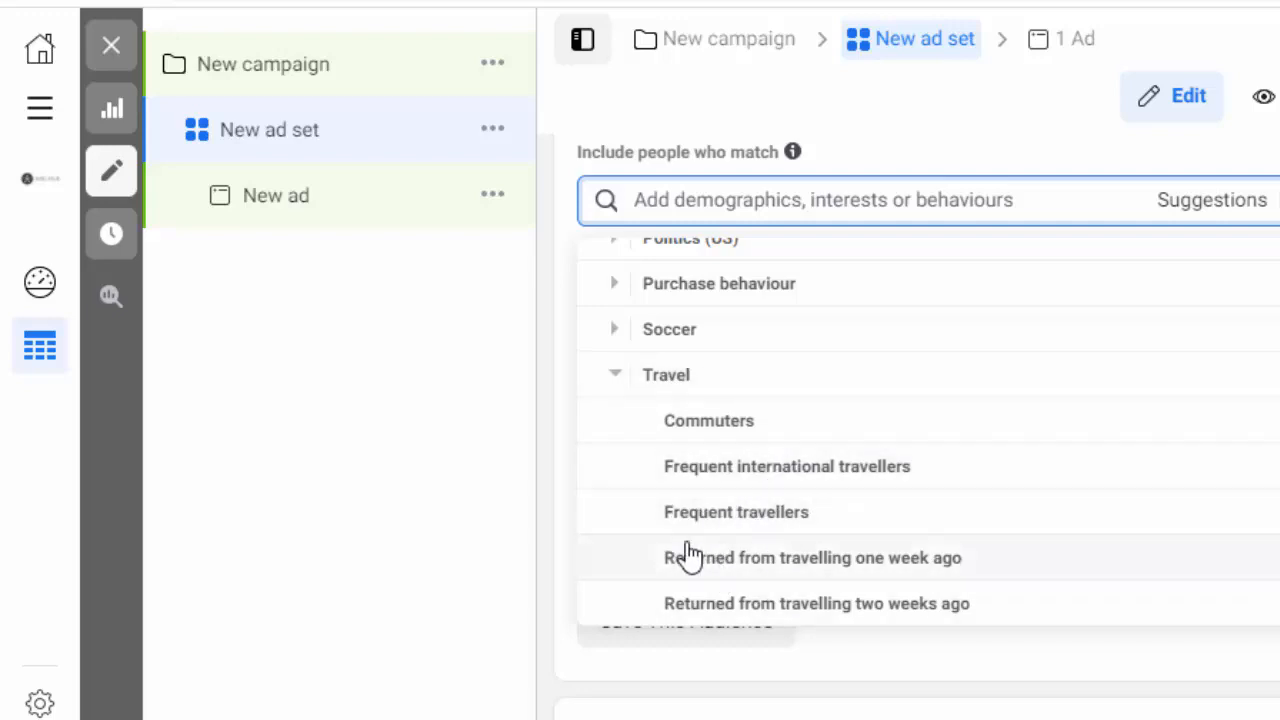
left_click(546, 516)
- Search detailed targeting for "nivea" and add the Nivea interest to the audience
scroll(585, 548, "up", 4)
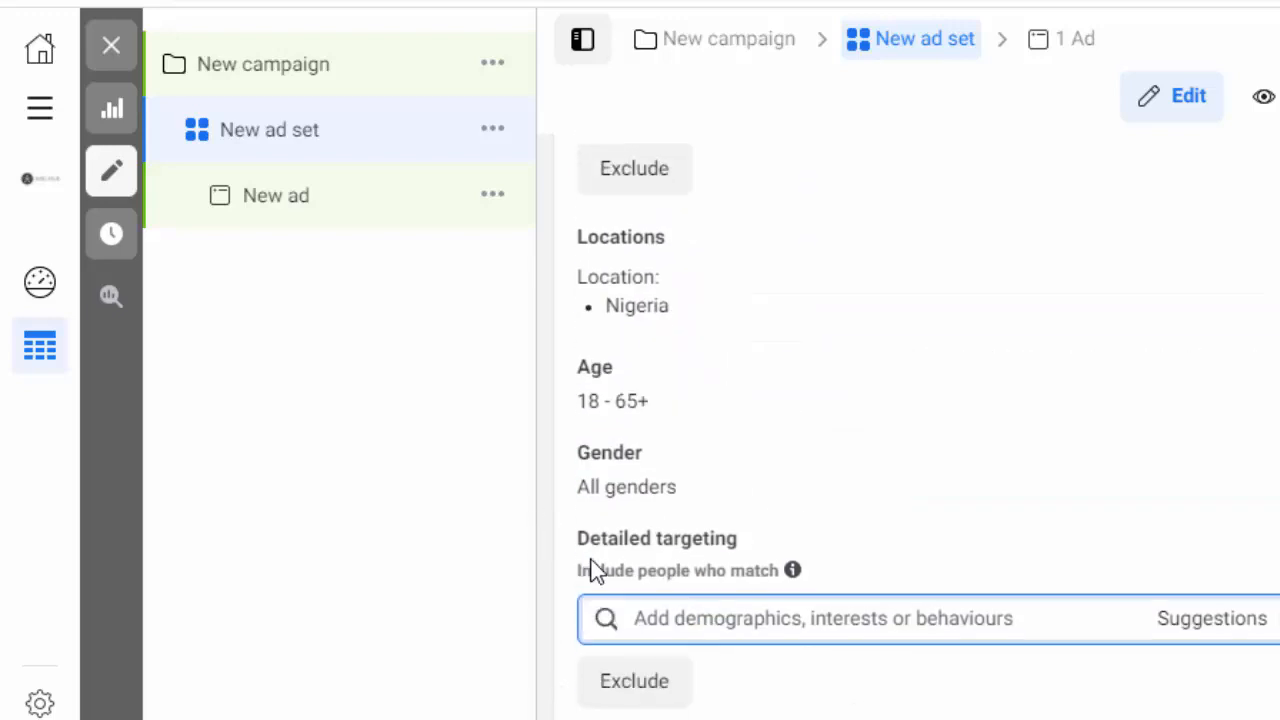
scroll(586, 560, "down", 2)
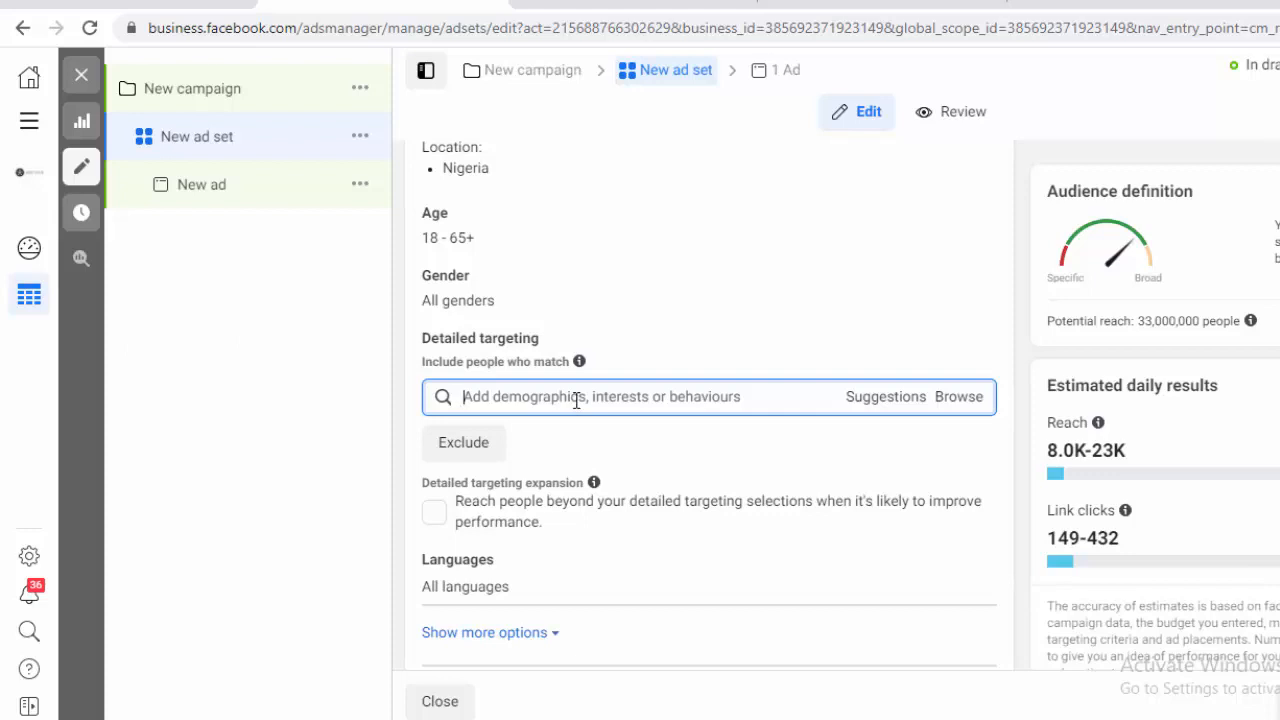
type("nivea")
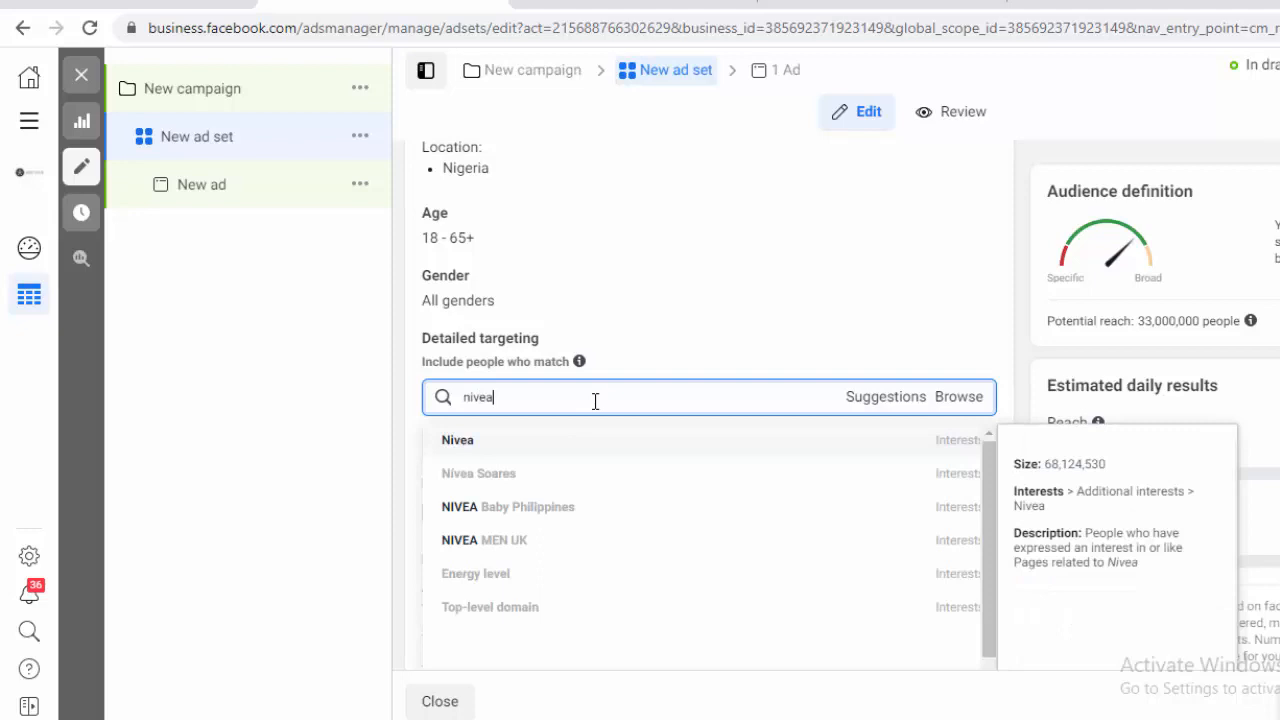
left_click(701, 451)
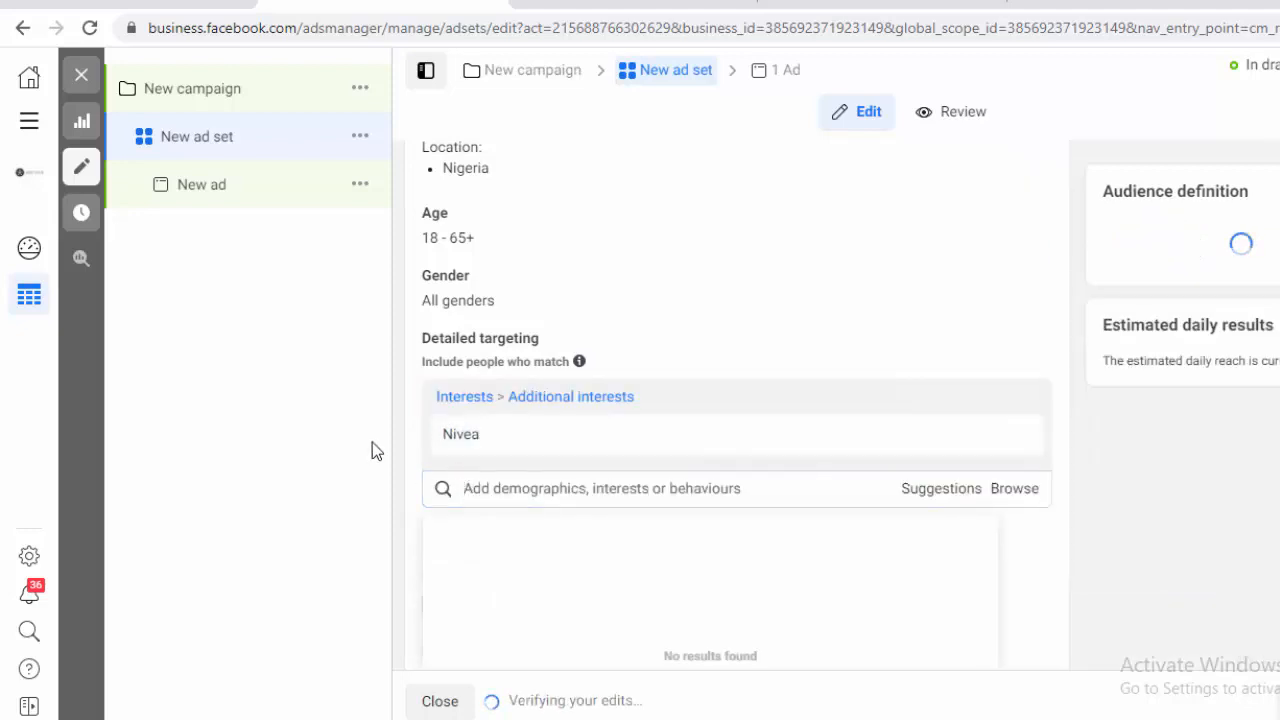
left_click(403, 447)
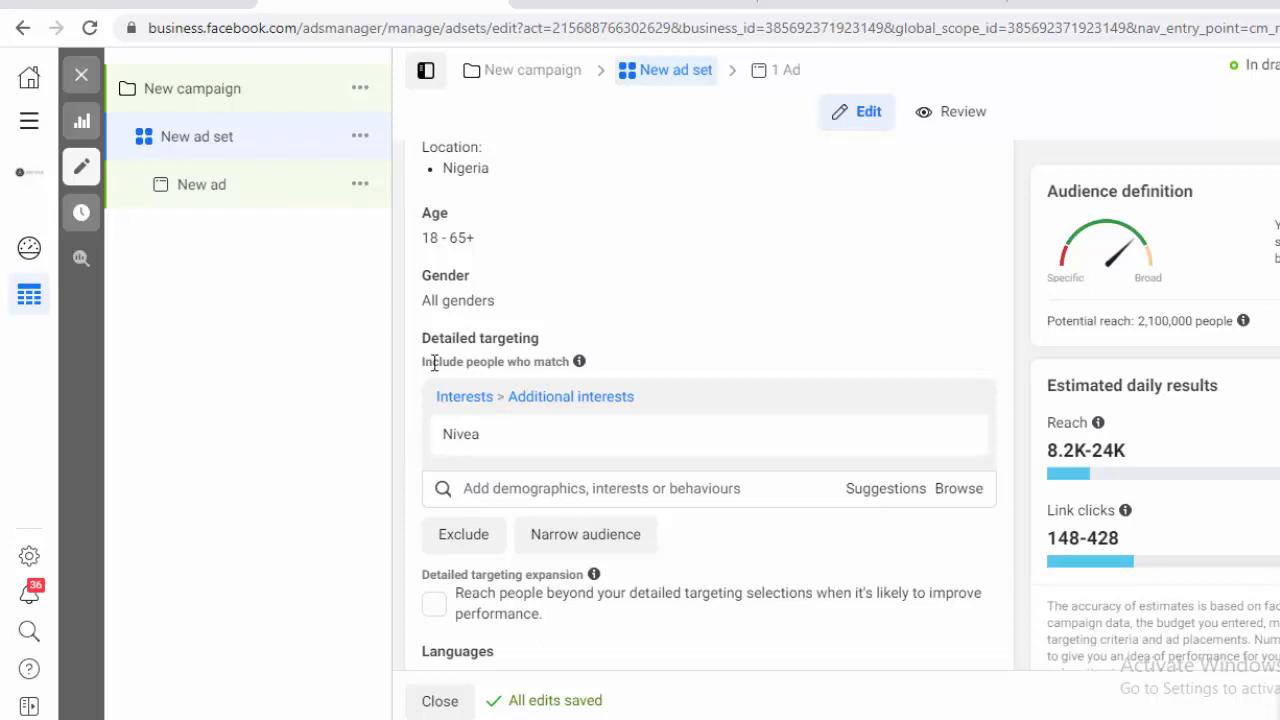
- Edit the audience's age range and set the minimum age to 27
scroll(429, 363, "up", 2)
left_click(966, 325)
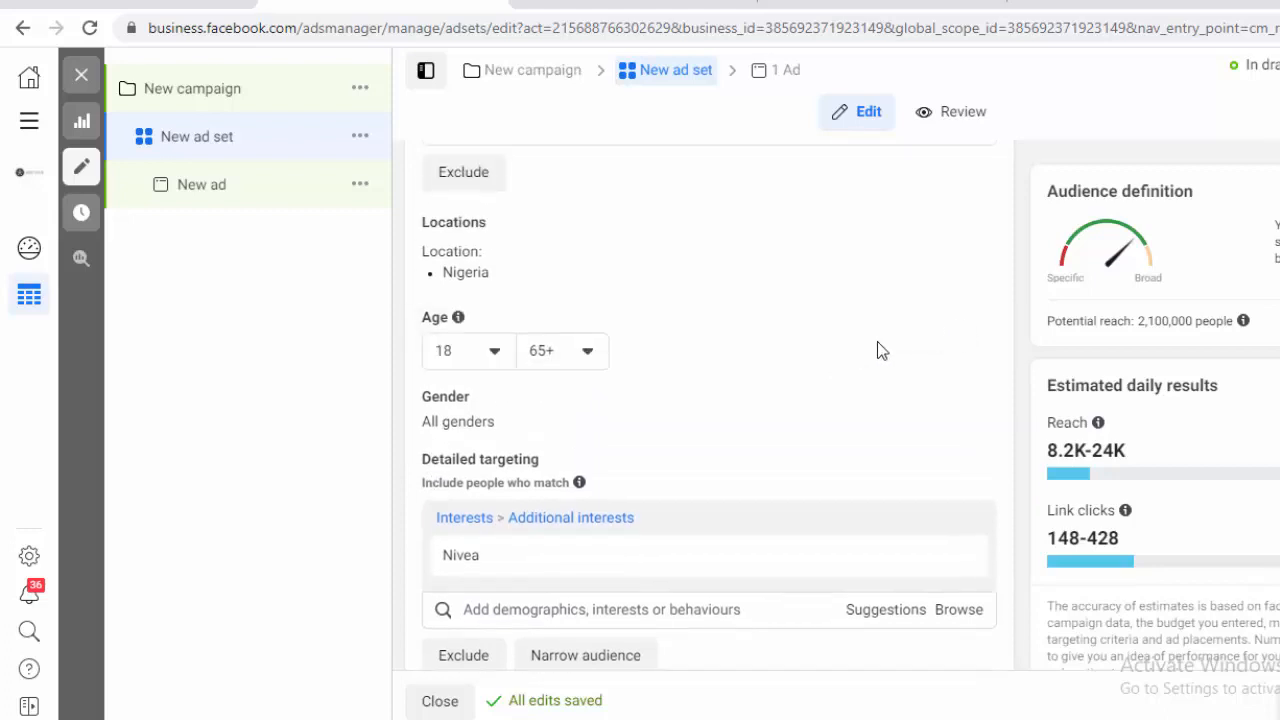
left_click(469, 353)
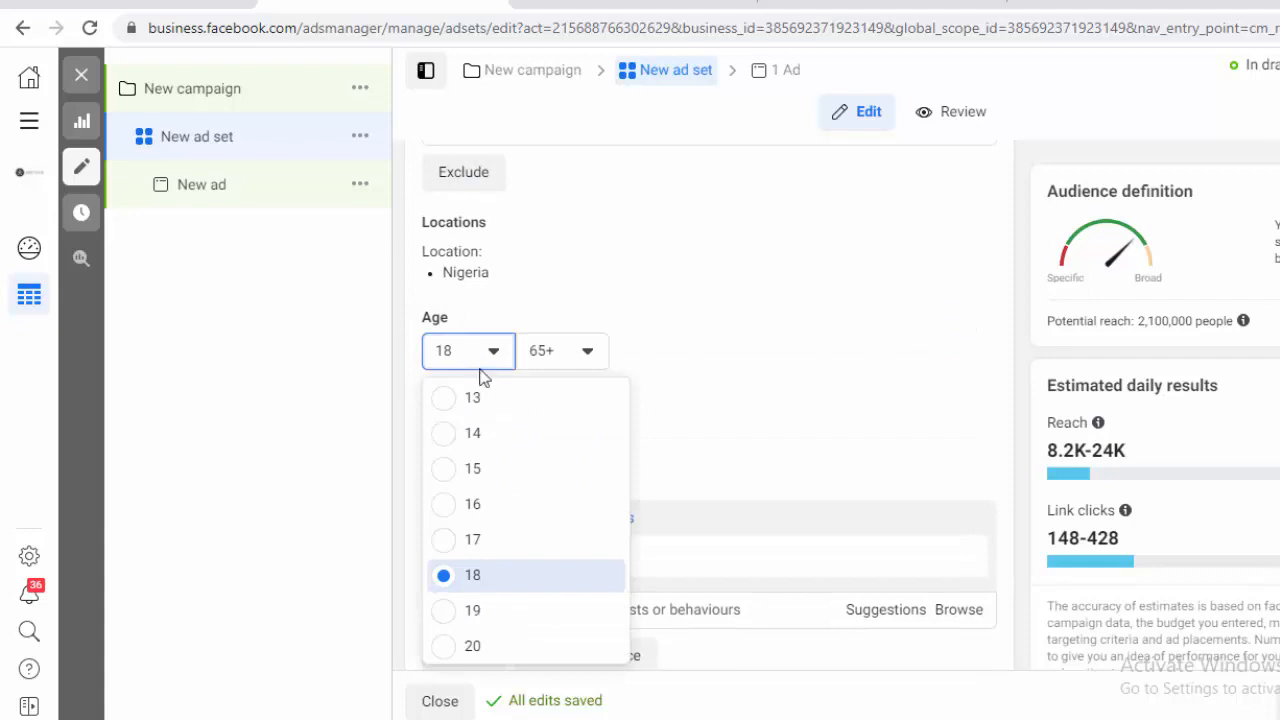
scroll(484, 500, "down", 2)
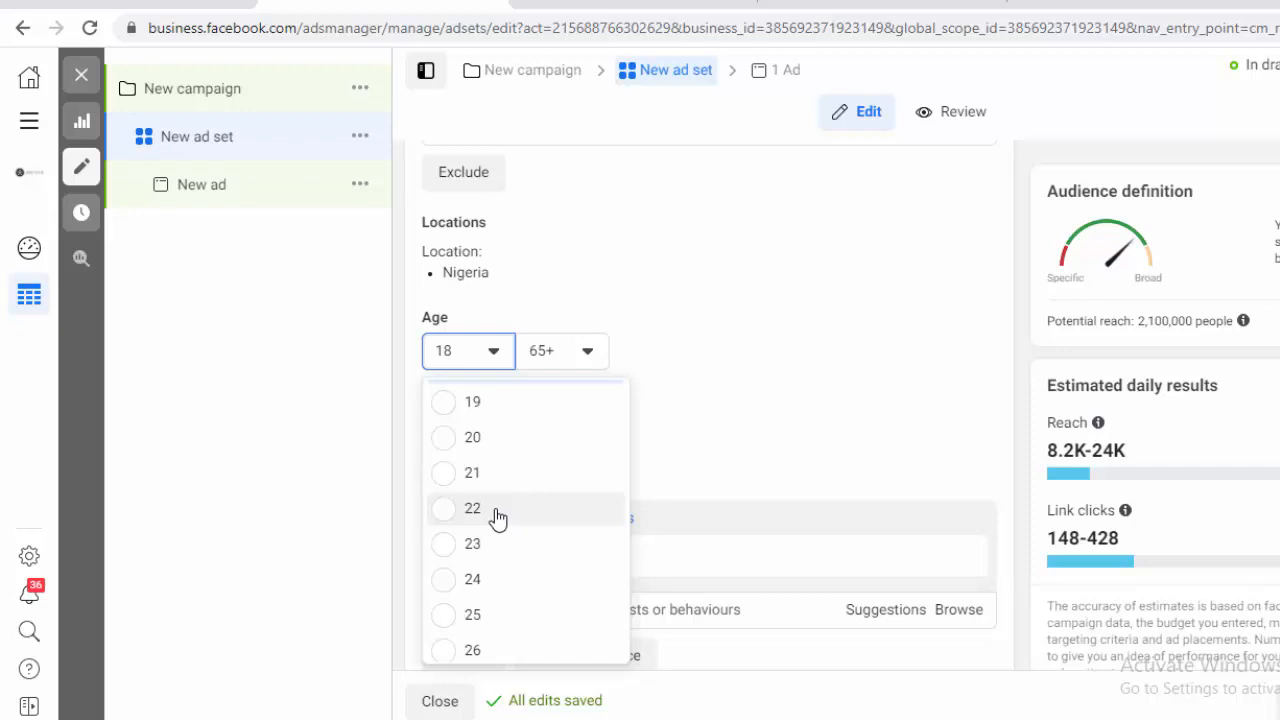
scroll(498, 518, "down", 2)
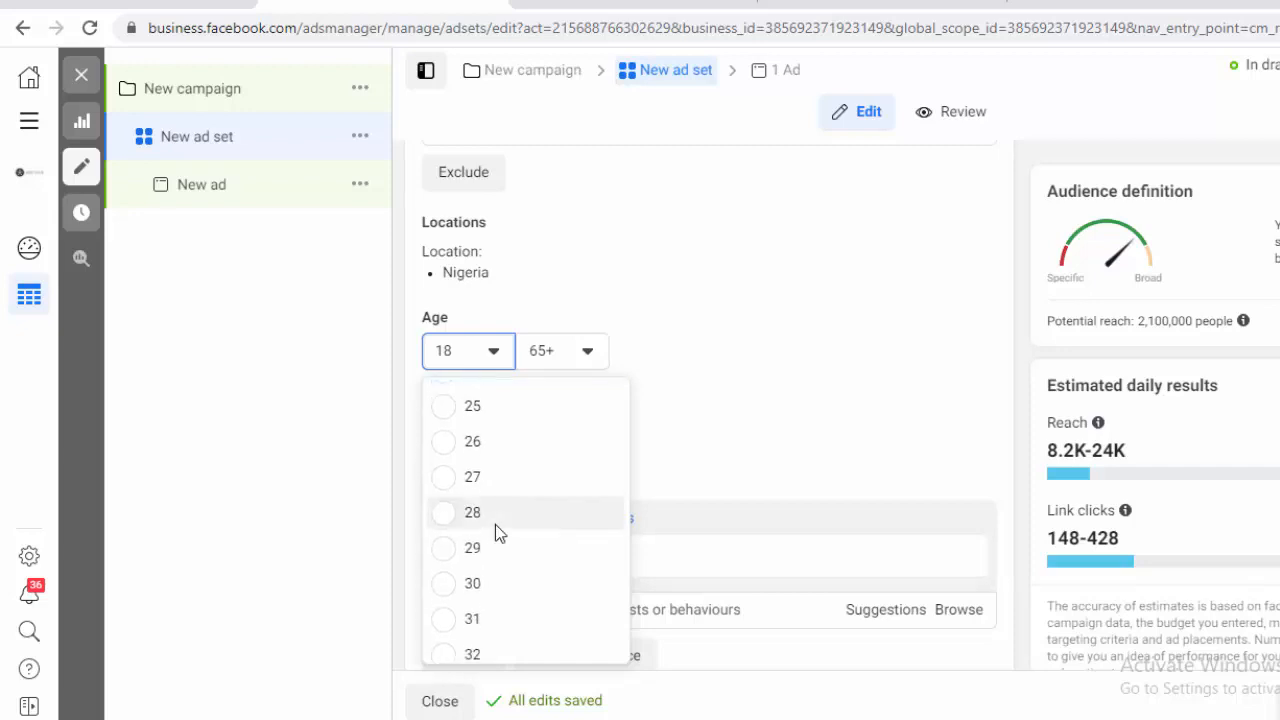
left_click(472, 479)
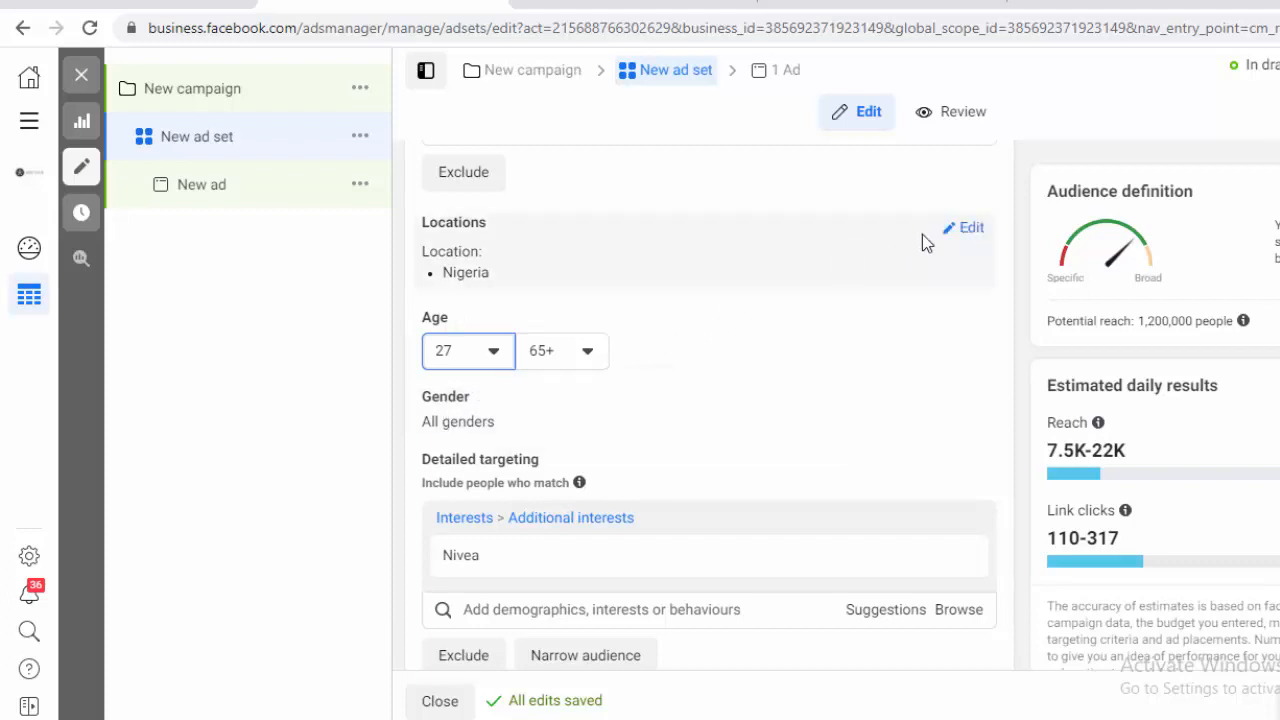
- Edit the Nigeria location targeting to reach only "People living in this location"
left_click(955, 232)
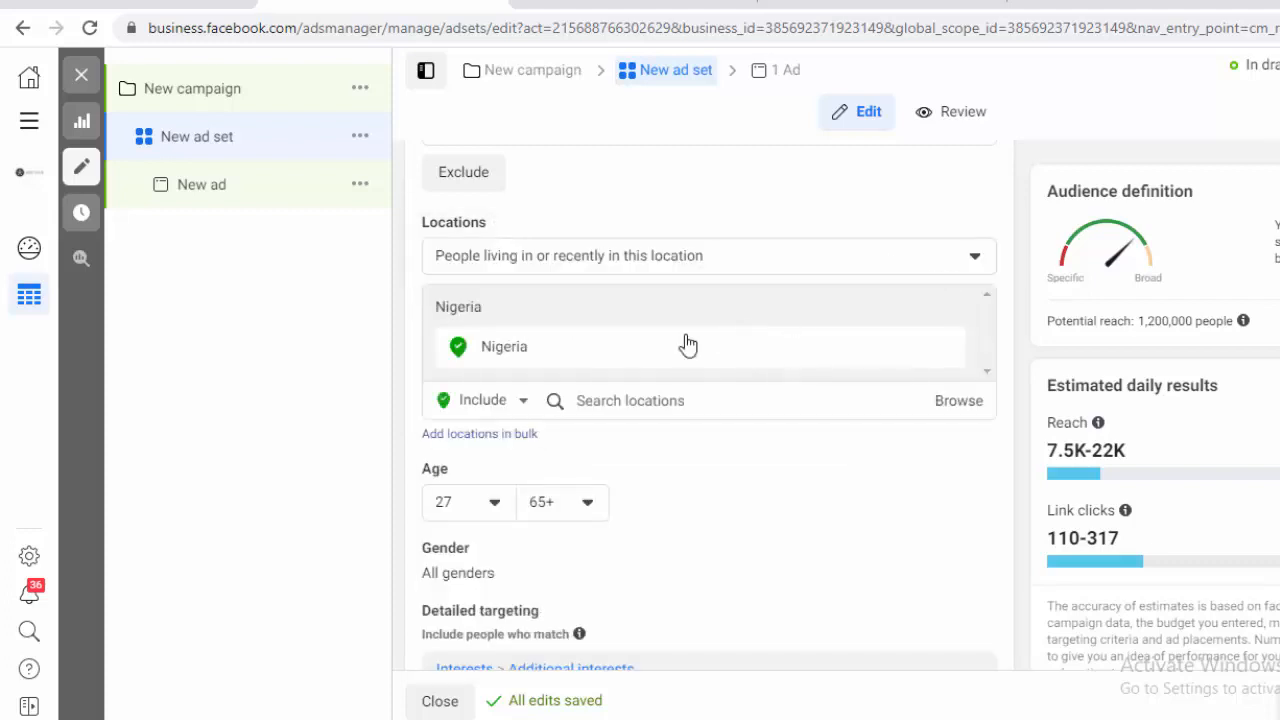
left_click(568, 259)
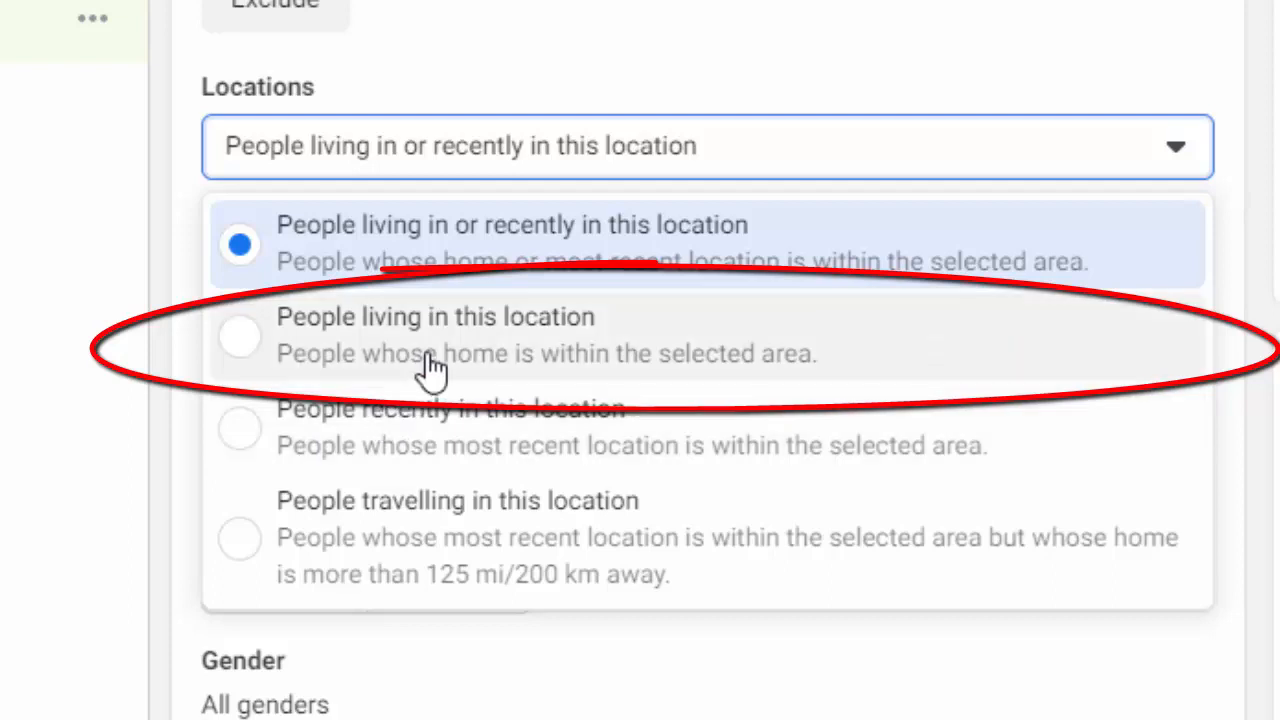
left_click(369, 357)
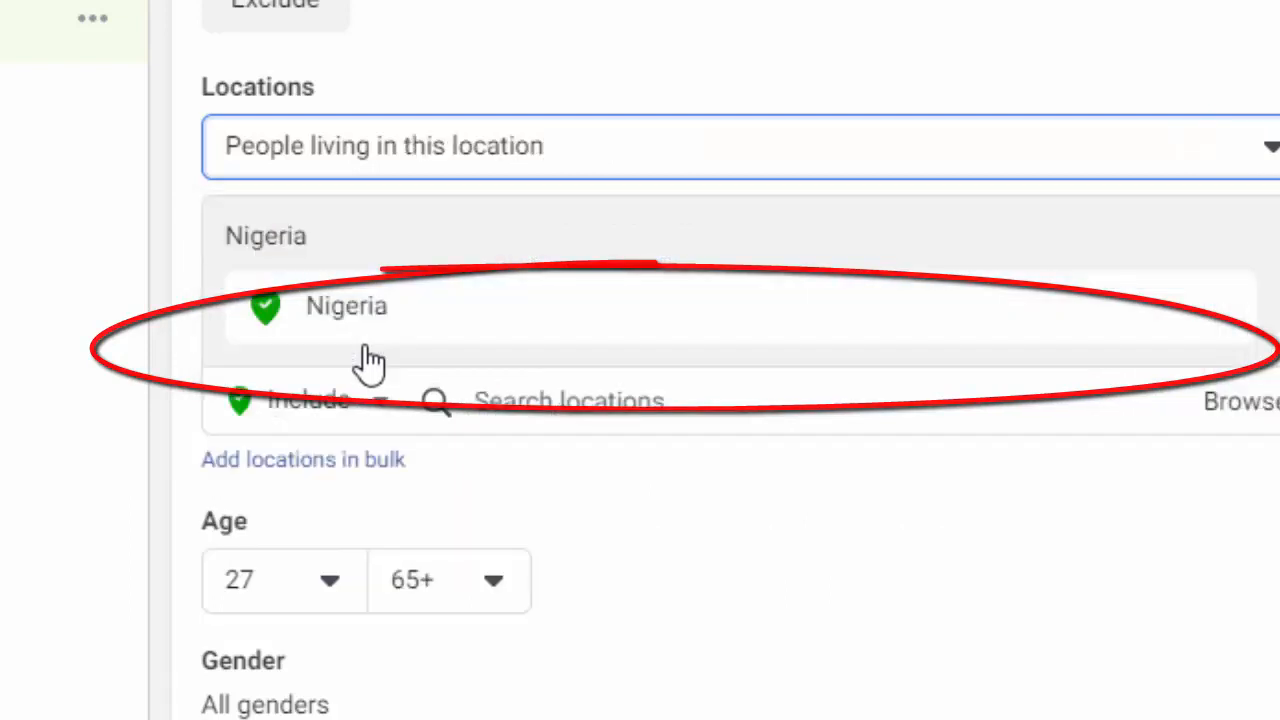
scroll(180, 452, "down", 4)
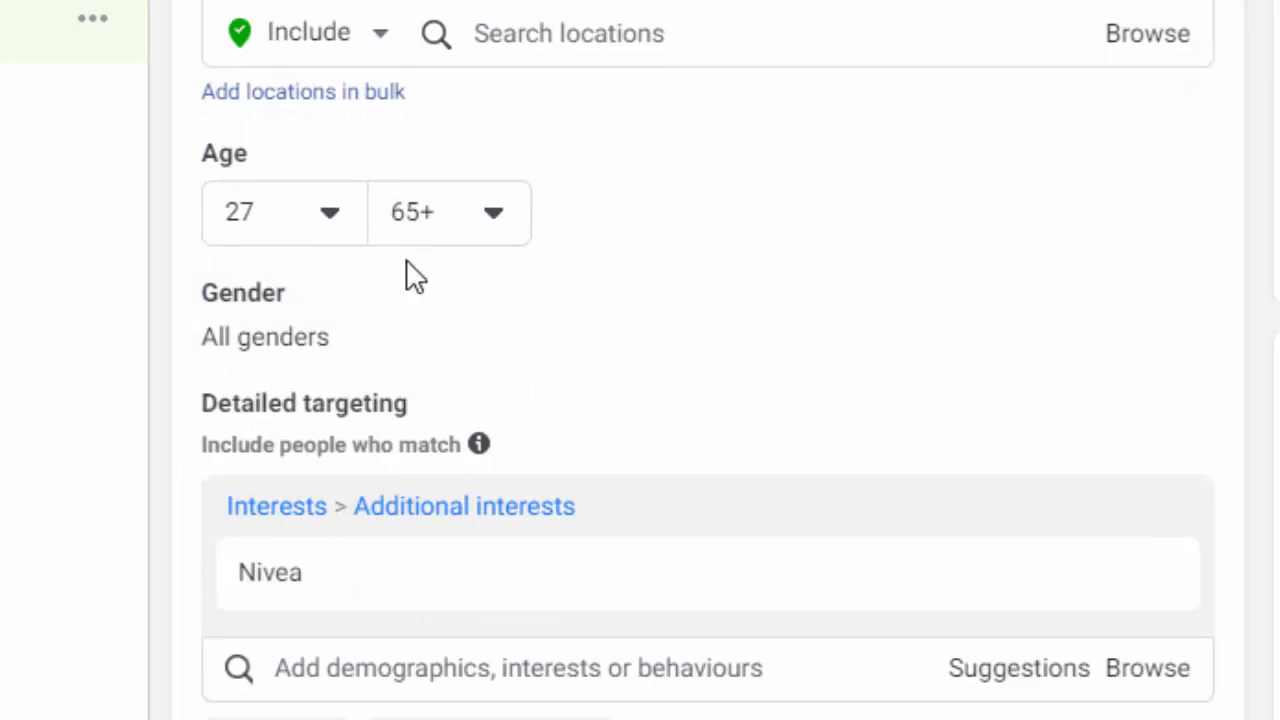
- Narrow the detailed targeting below the Nivea interest by adding a "must also match" condition
scroll(265, 415, "down", 4)
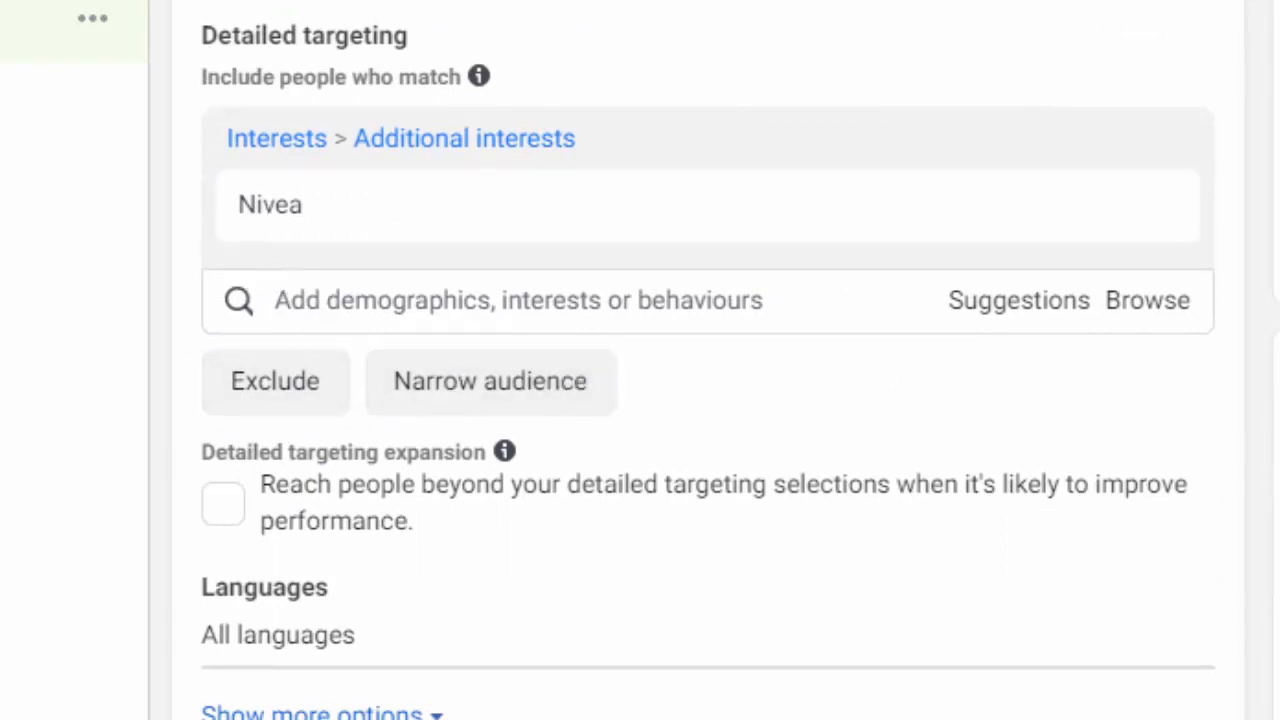
scroll(731, 535, "up", 4)
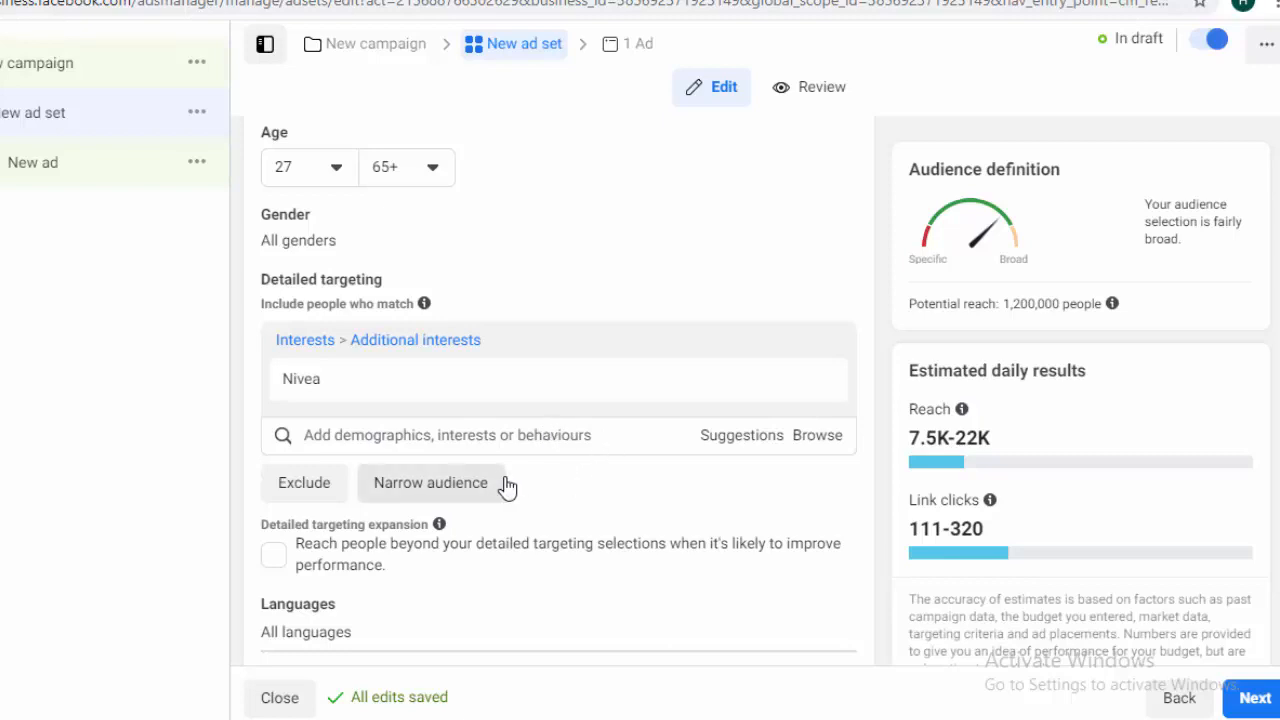
left_click(470, 488)
scroll(444, 472, "down", 1)
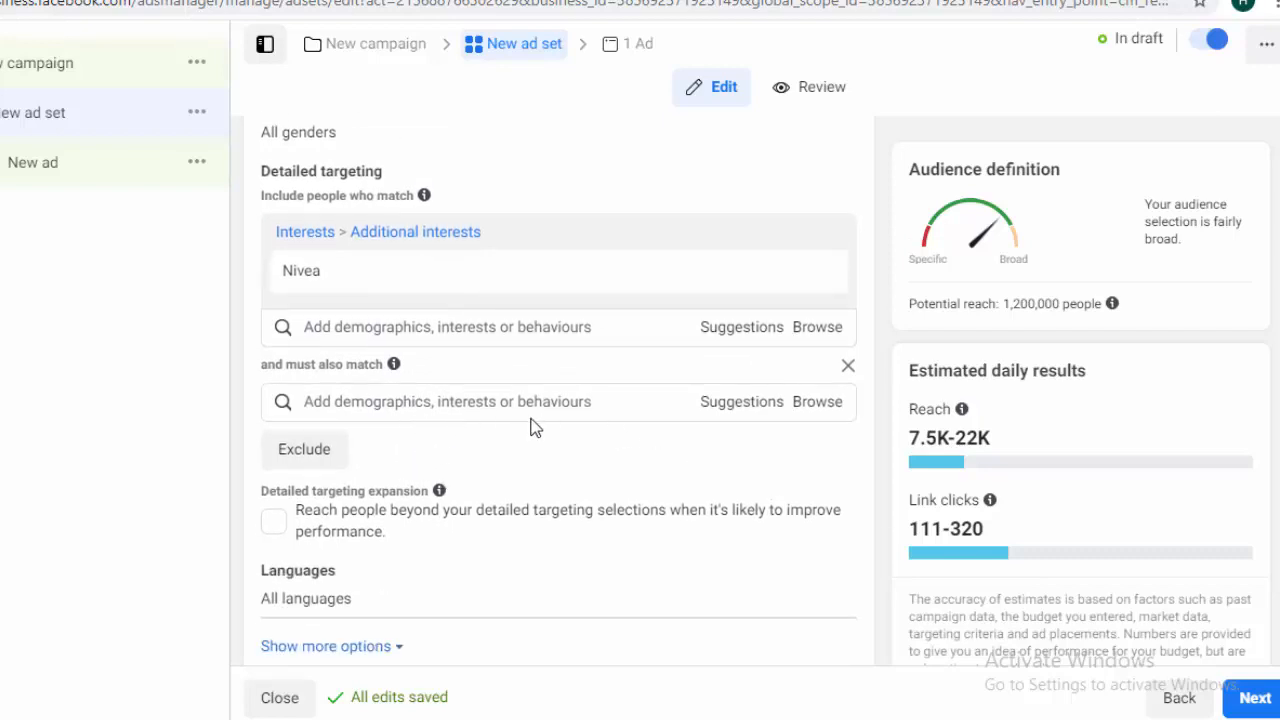
- Browse the Behaviours categories for the narrowing condition and add Engaged shoppers from Purchase behaviour
left_click(809, 418)
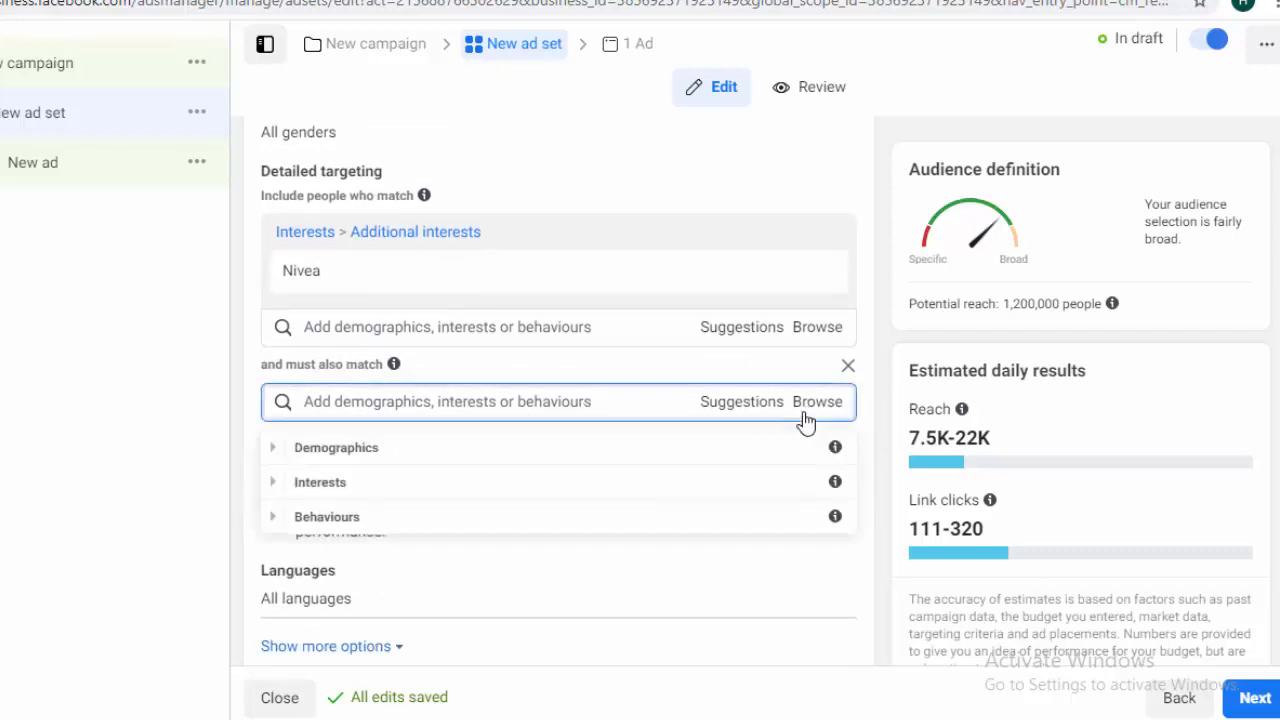
scroll(483, 511, "down", 1)
left_click(271, 412)
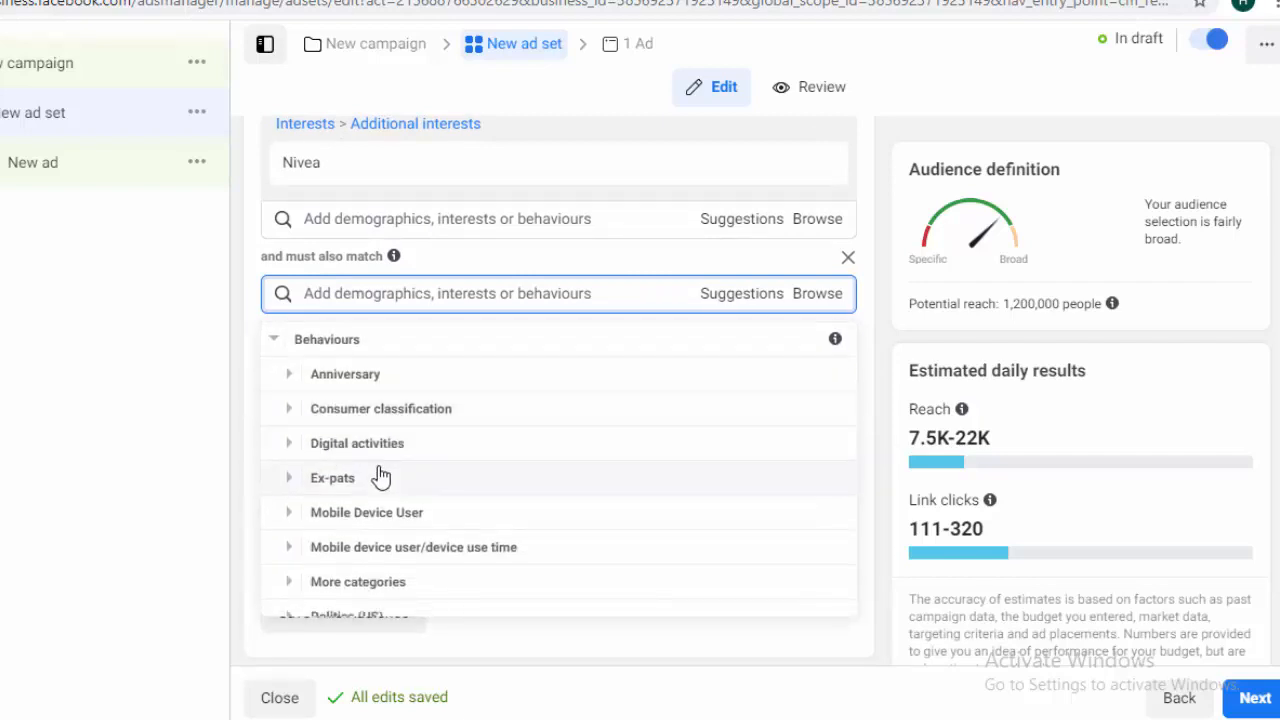
scroll(380, 477, "down", 2)
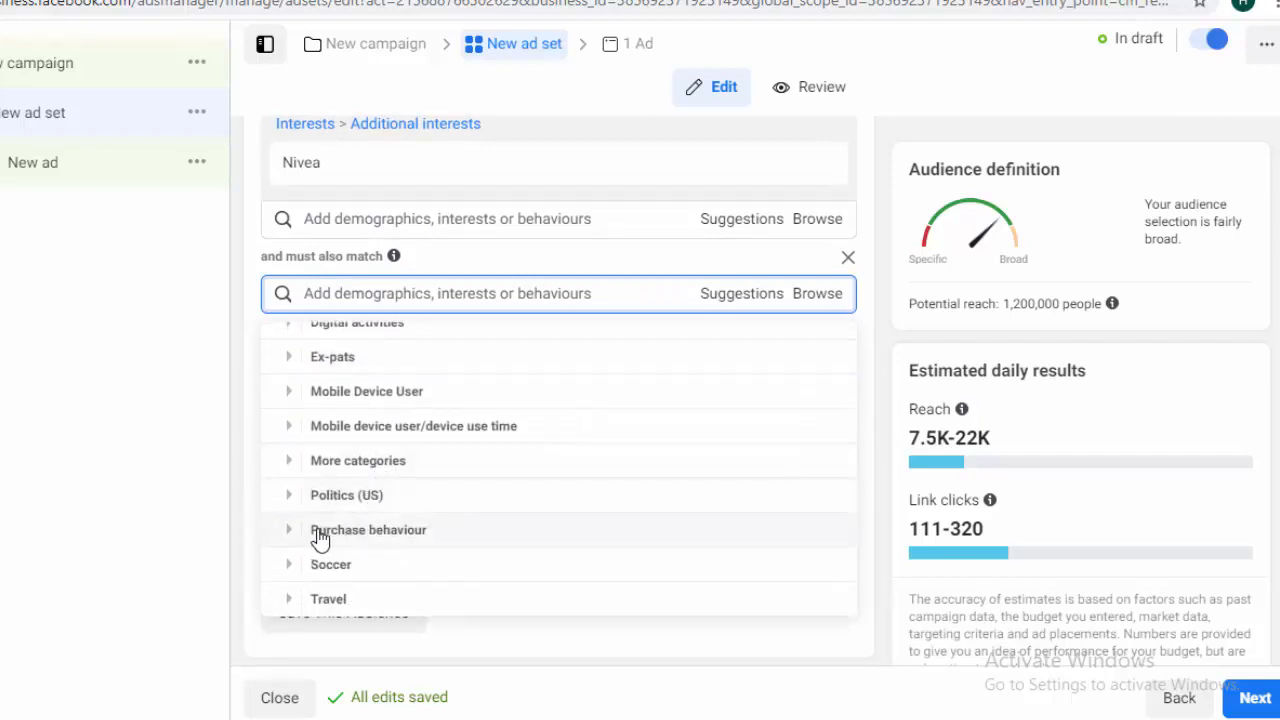
left_click(289, 536)
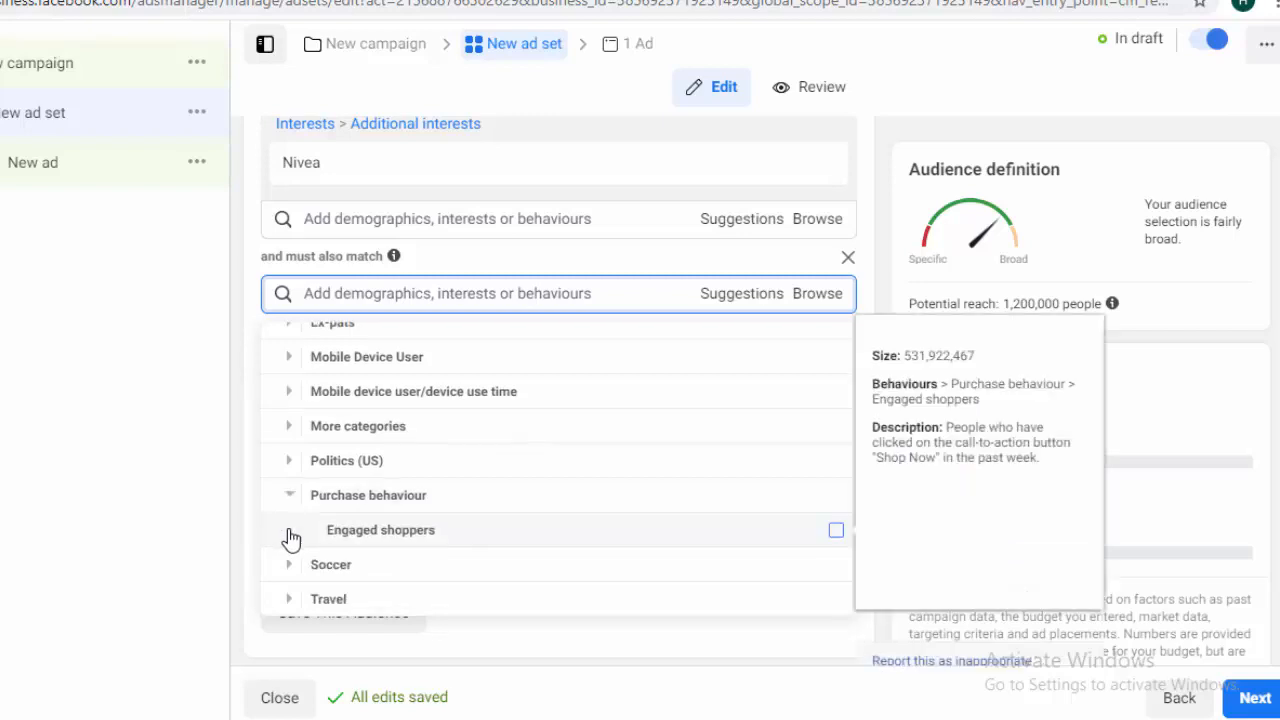
left_click(831, 533)
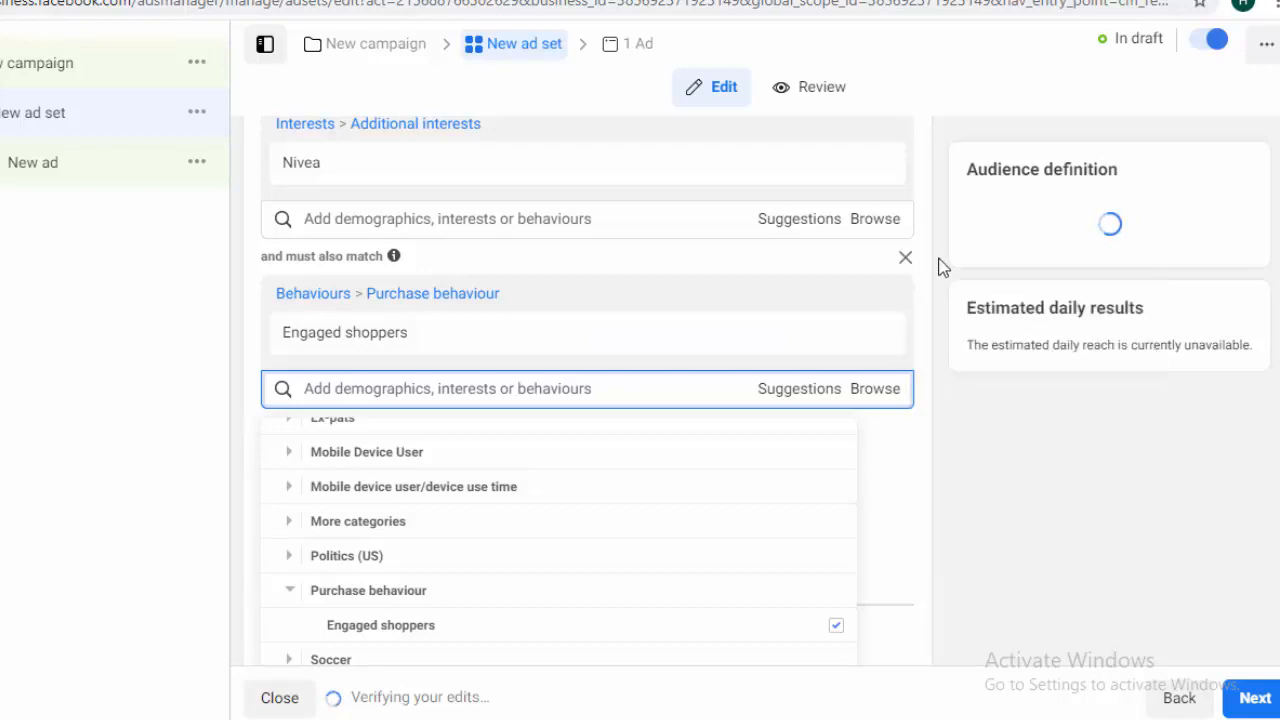
left_click(940, 261)
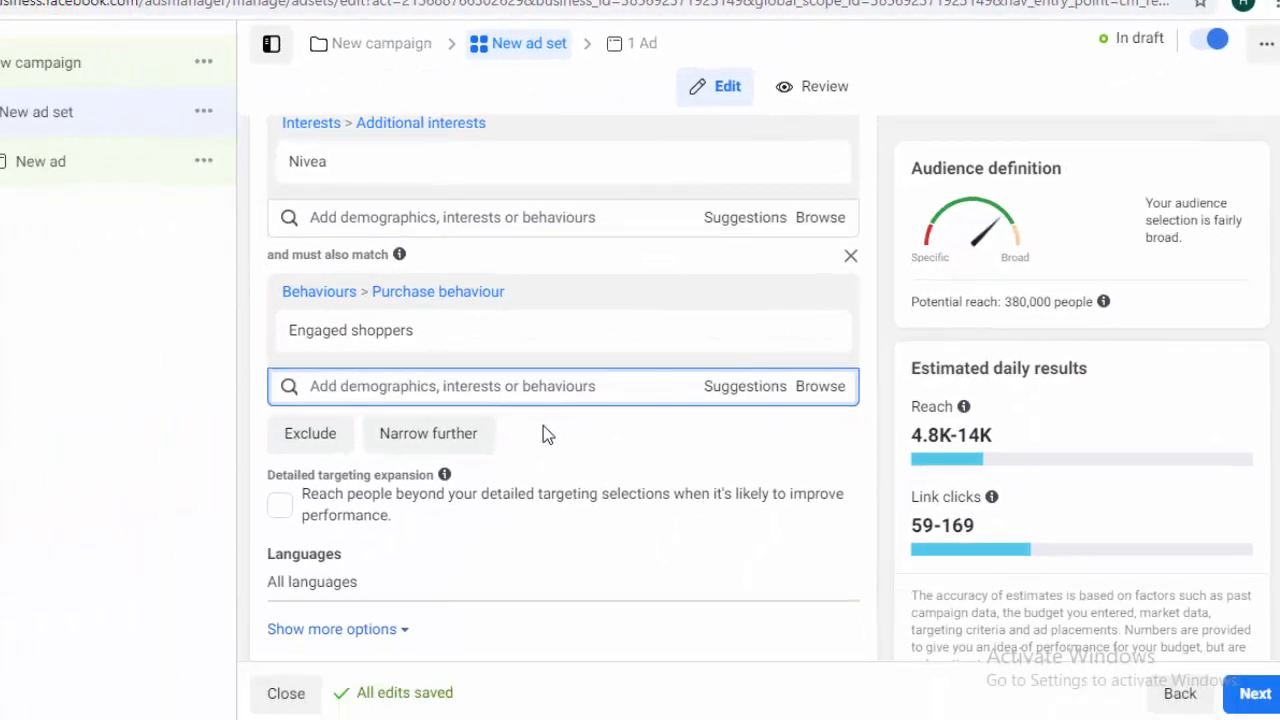
- Narrow the audience further with another condition, searching for "expensive" and adding the Expensive Taste interest
left_click(452, 436)
left_click(424, 460)
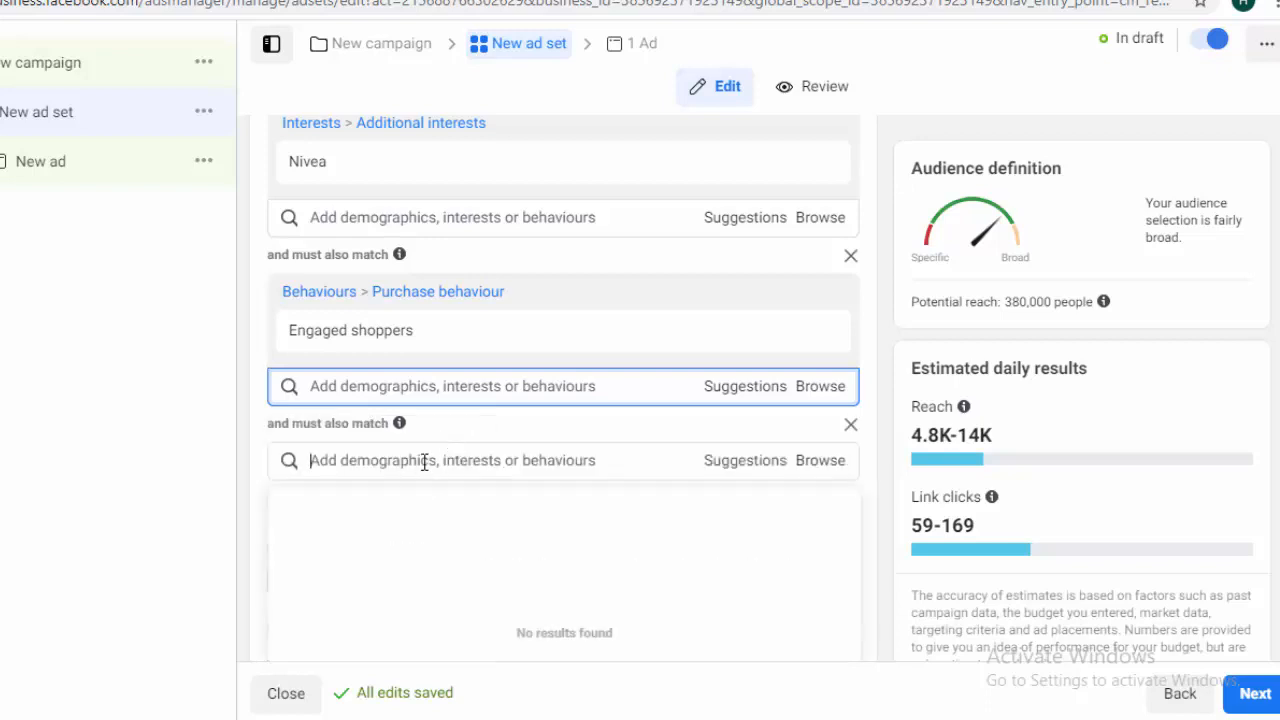
type("expeb")
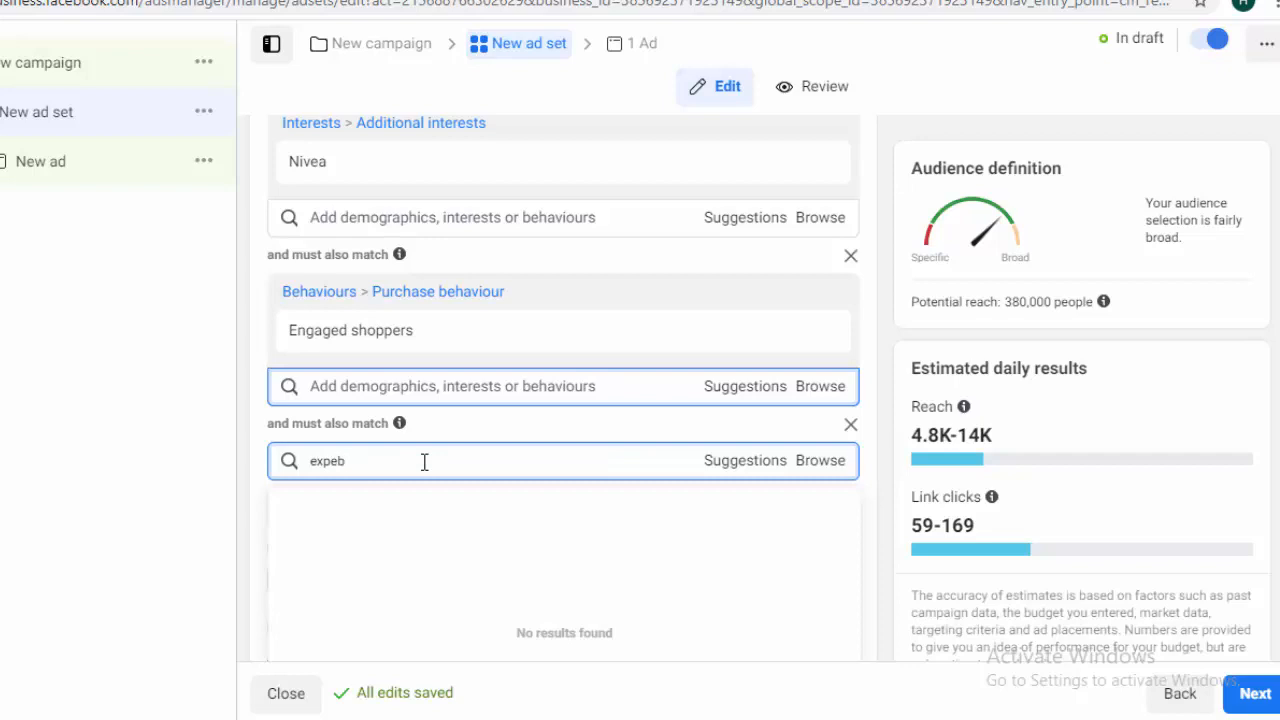
key("BackSpace")
type("nsive")
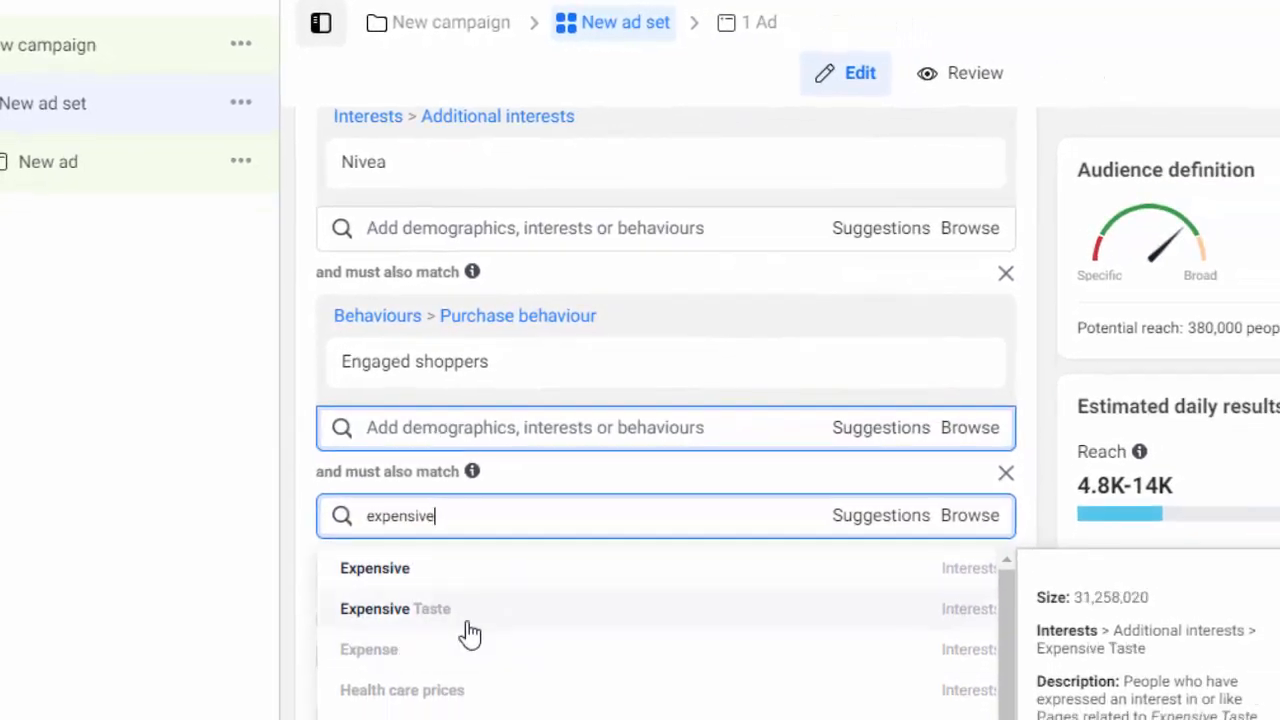
left_click(484, 627)
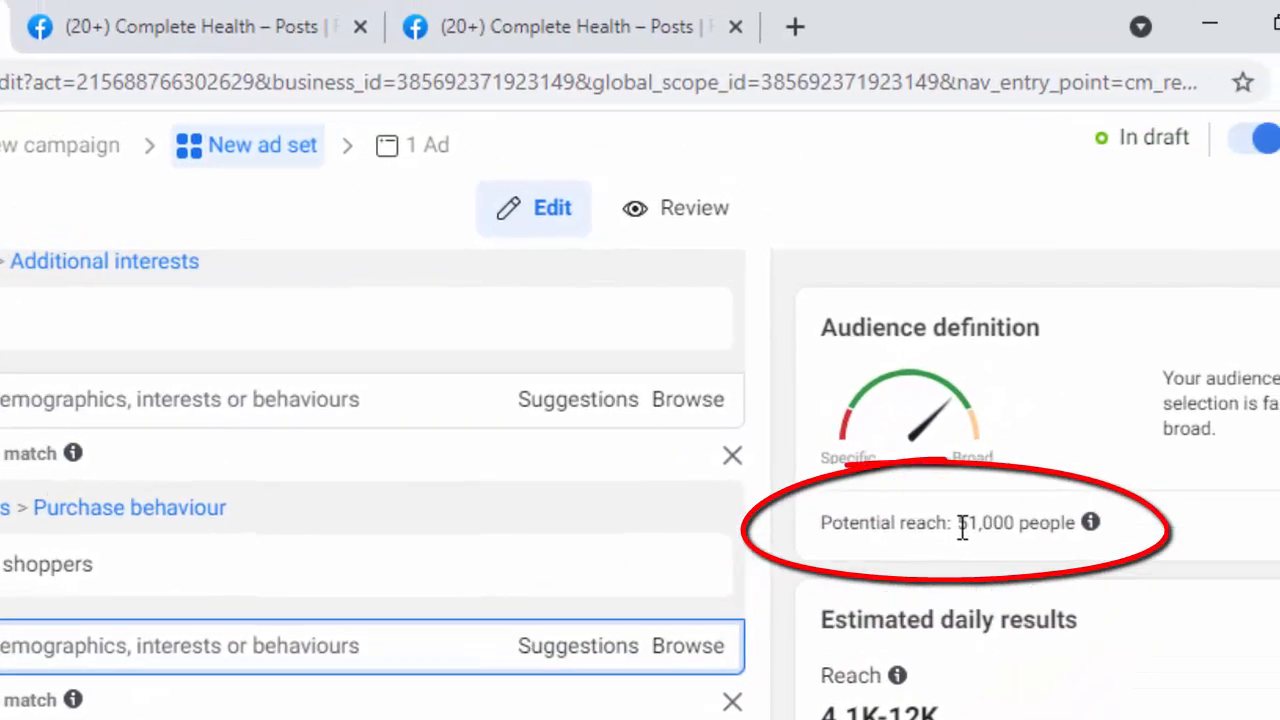
- Examine the potential reach figure in the audience definition against the stacked targeting conditions
left_click_drag(1172, 341, 1224, 341)
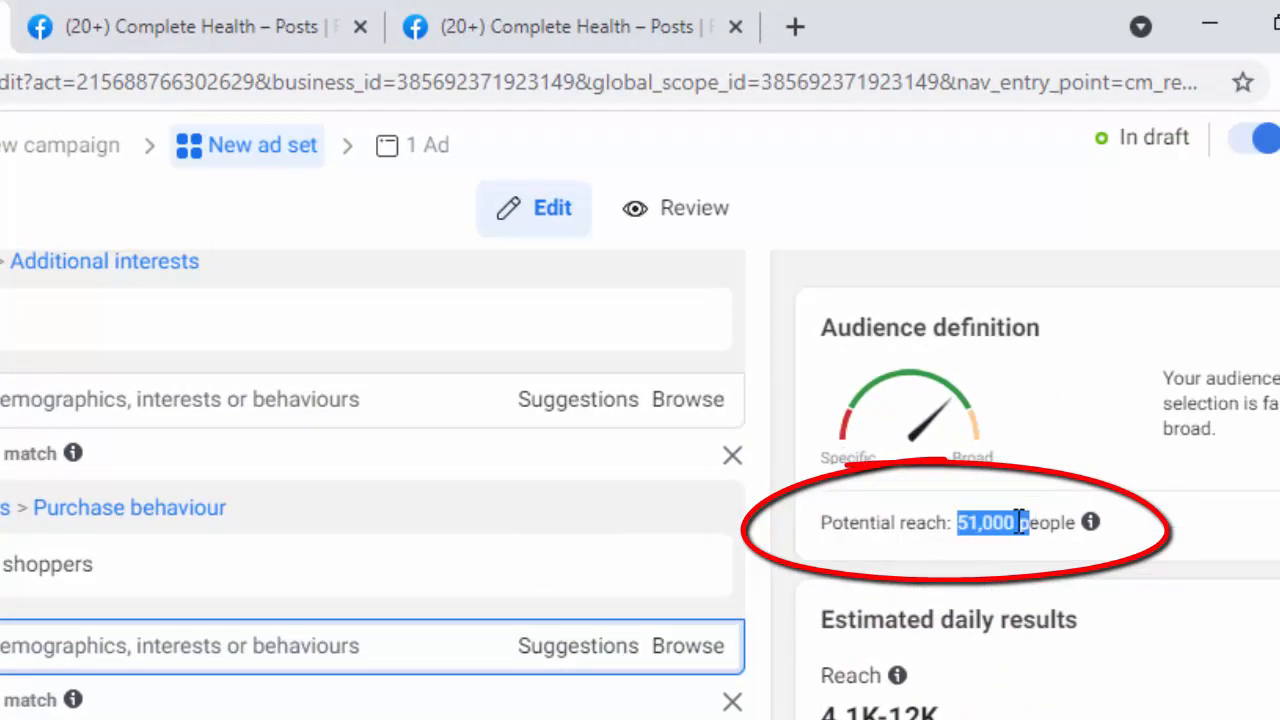
left_click(774, 606)
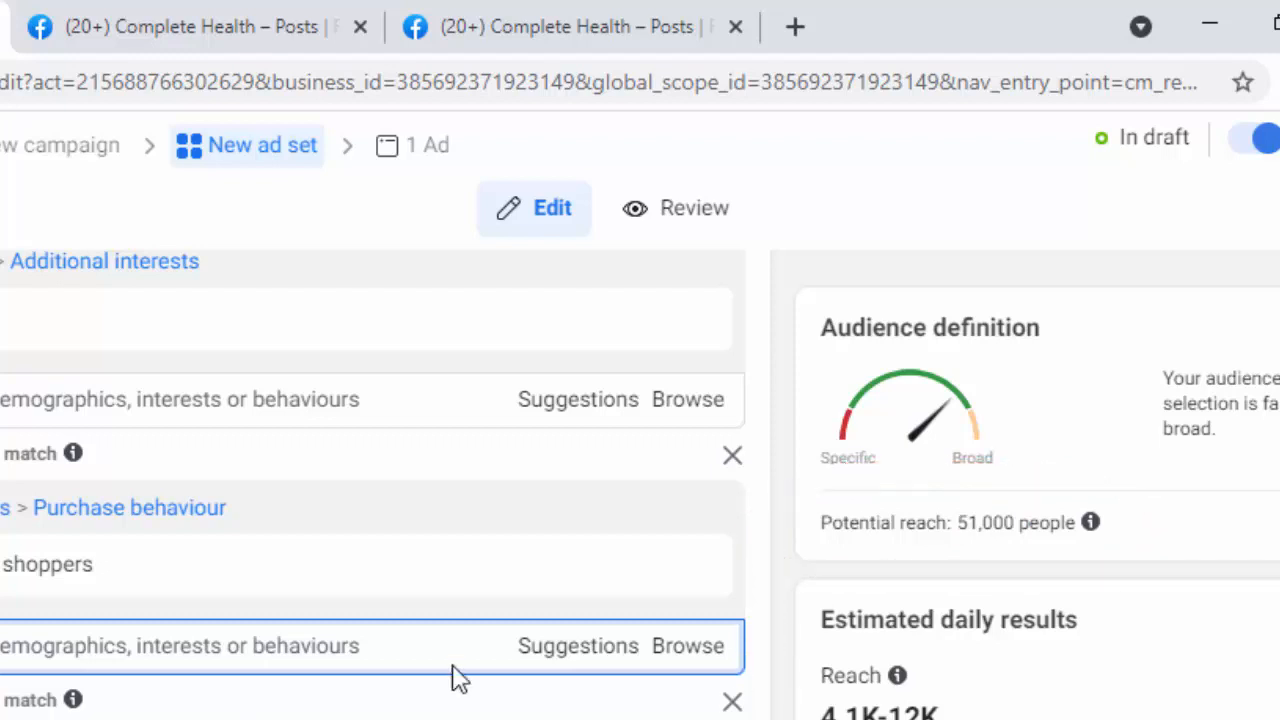
scroll(372, 485, "down", 1)
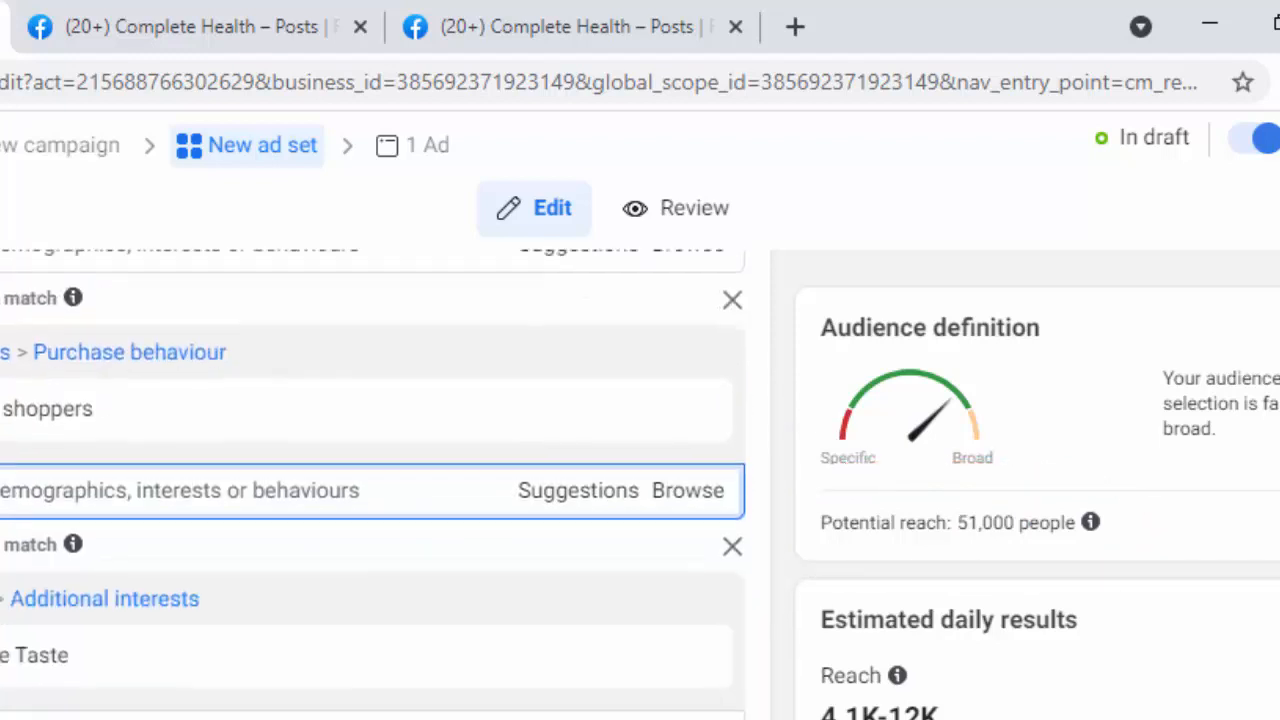
double_click(983, 523)
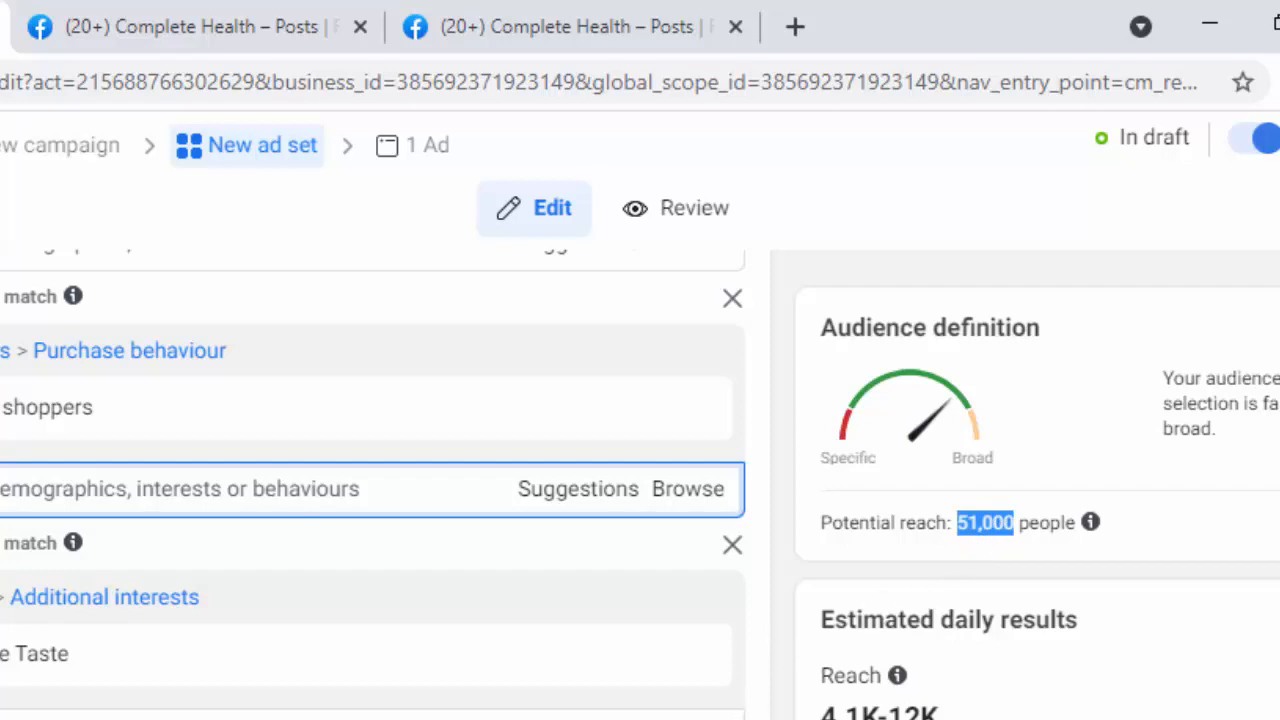
scroll(373, 485, "up", 2)
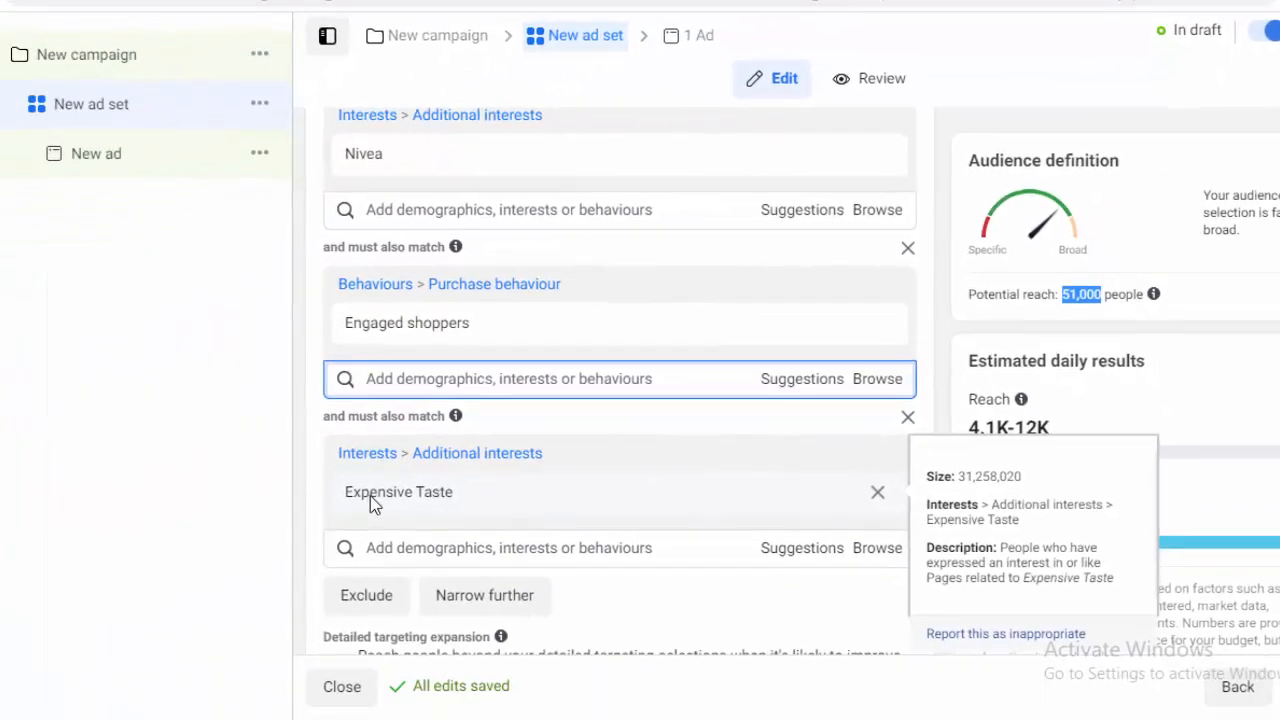
- Examine the suggested interests and behaviours for the Engaged shoppers condition and close the list
left_click(810, 387)
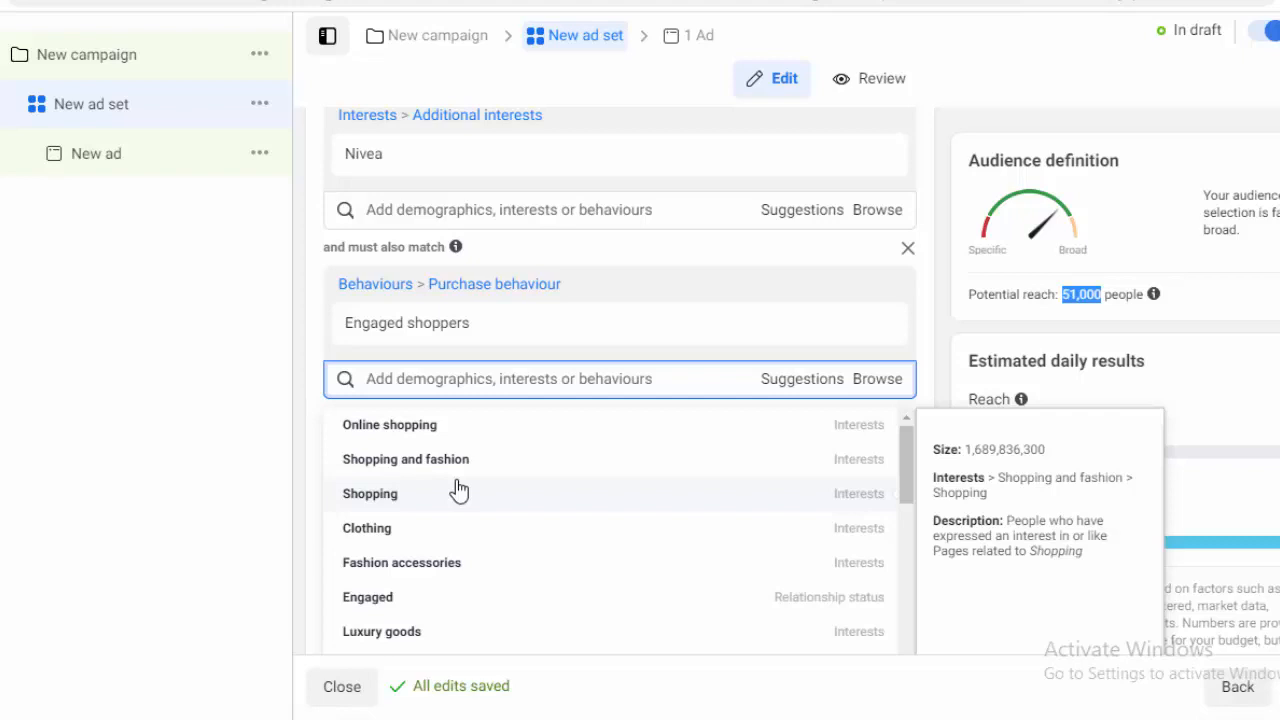
scroll(483, 541, "down", 1)
scroll(483, 541, "down", 2)
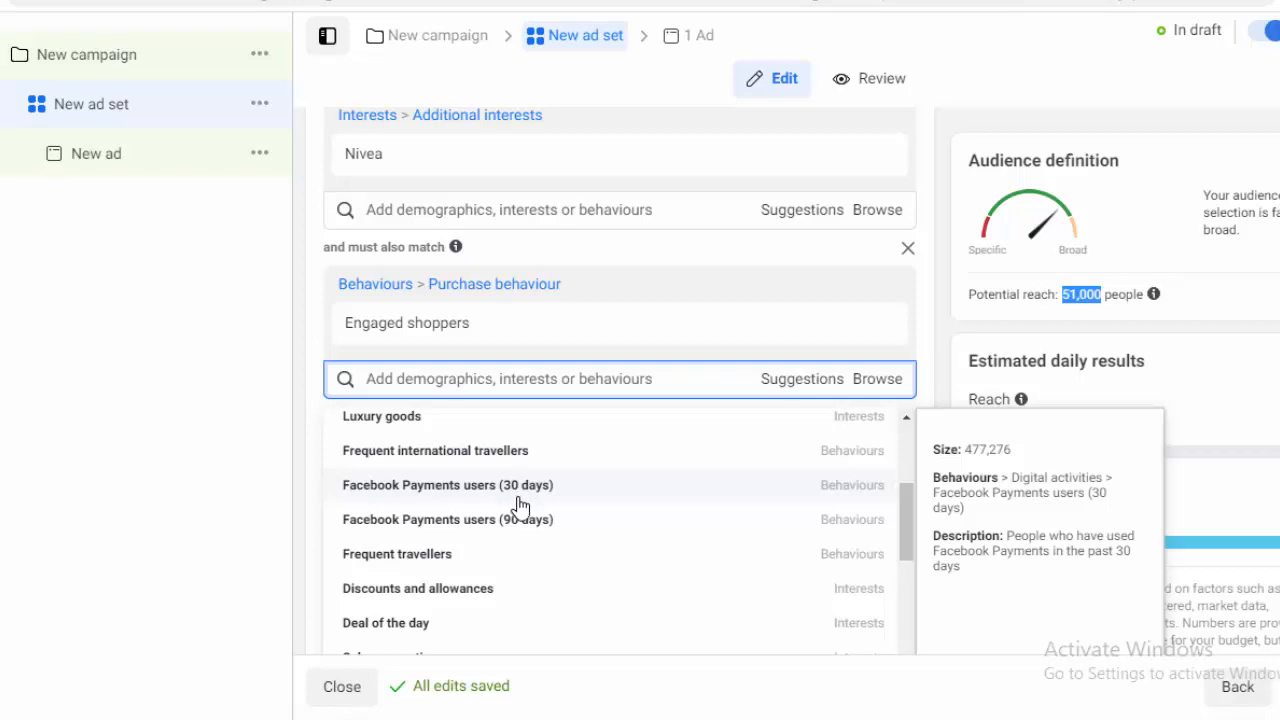
scroll(520, 515, "down", 1)
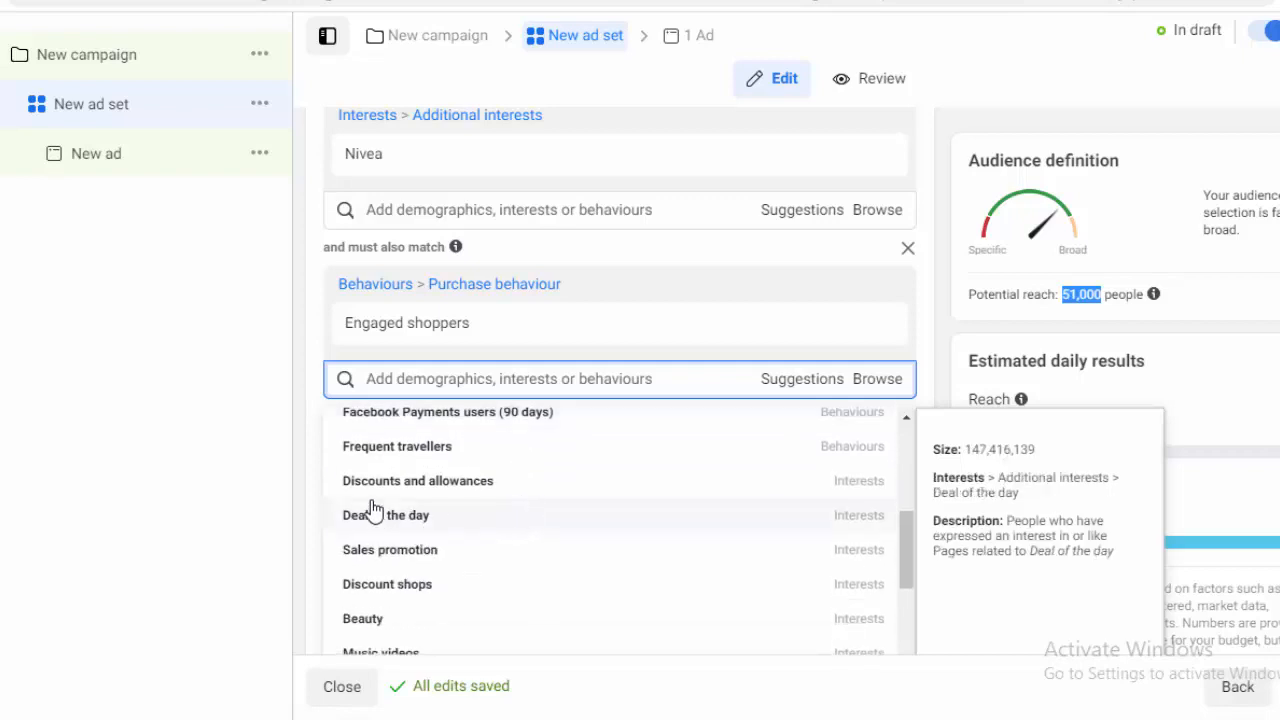
scroll(490, 515, "down", 1)
scroll(480, 552, "down", 1)
scroll(478, 557, "down", 1)
scroll(482, 566, "down", 1)
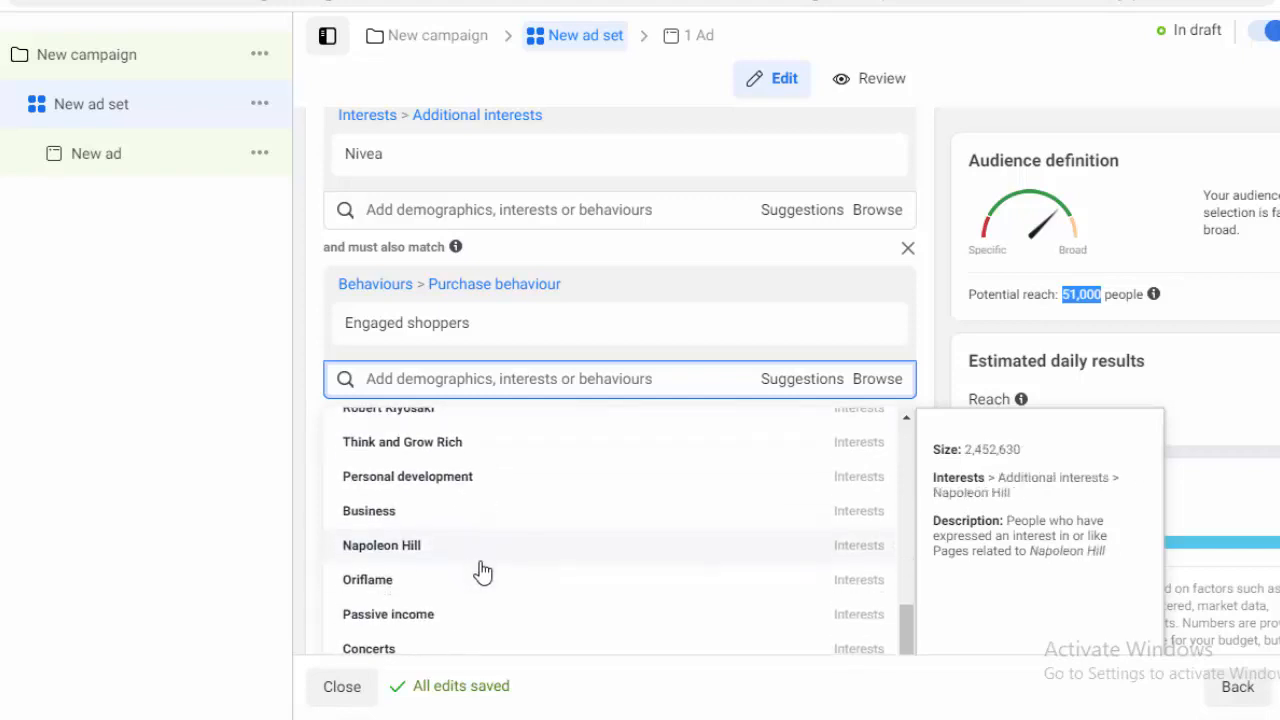
scroll(500, 615, "up", 2)
scroll(508, 618, "up", 1)
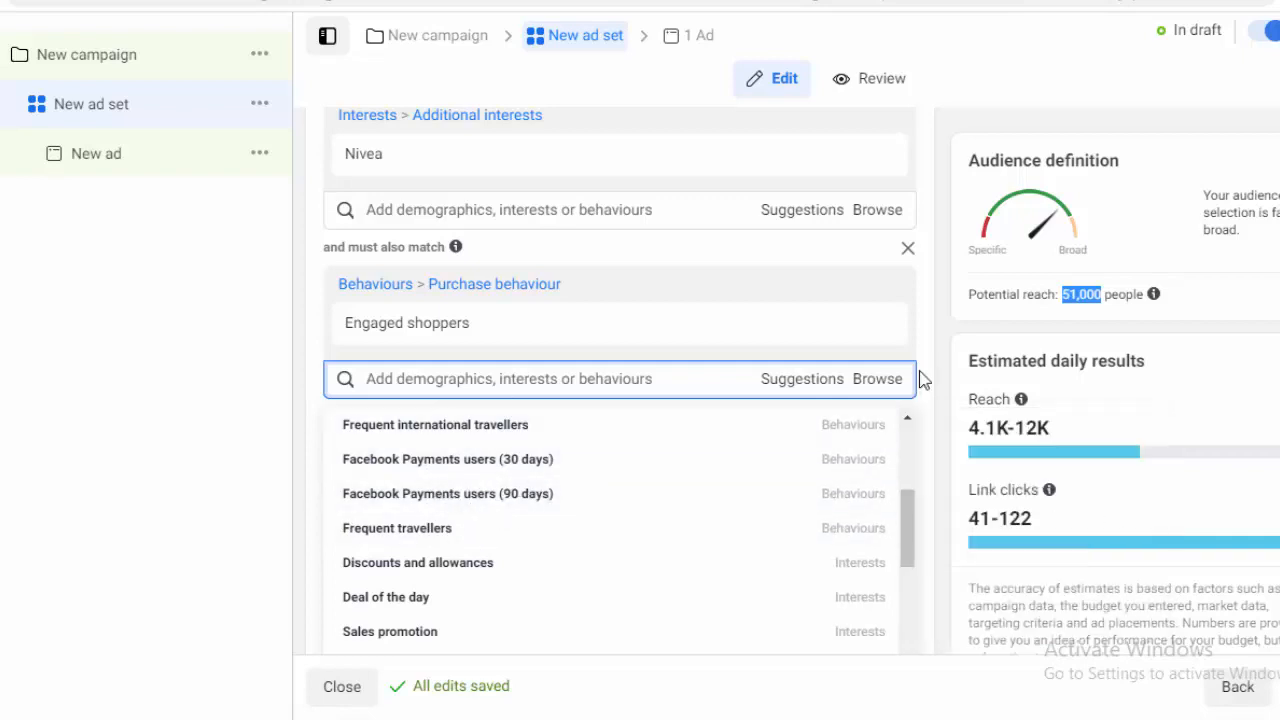
left_click(942, 329)
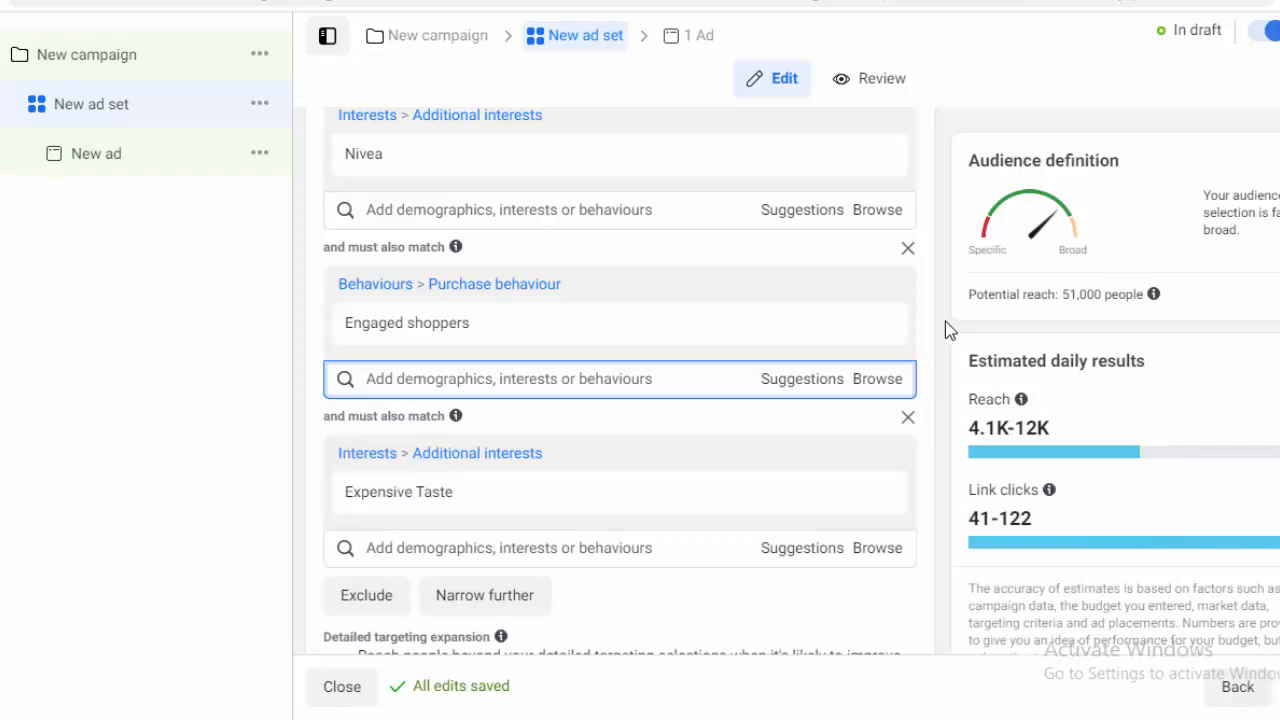
- Examine the suggested targeting options for the Expensive Taste condition and close the list
scroll(945, 321, "down", 1)
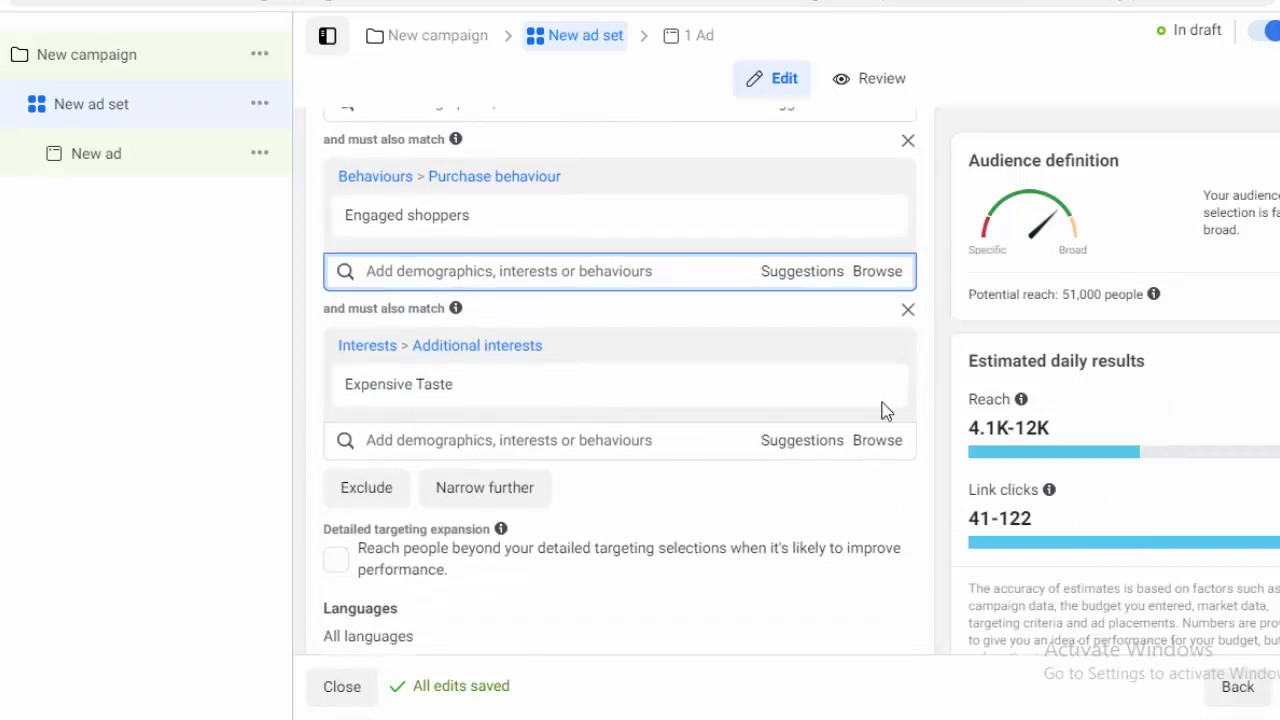
left_click(792, 448)
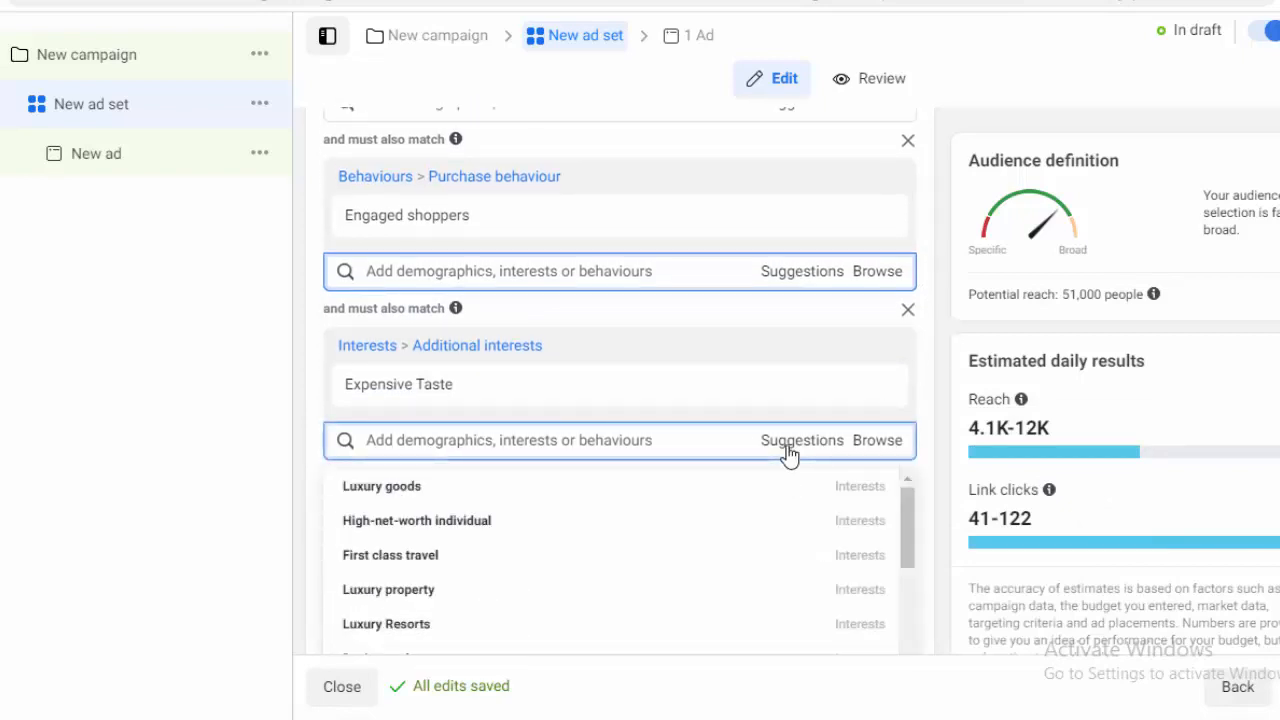
mouse_move(708, 478)
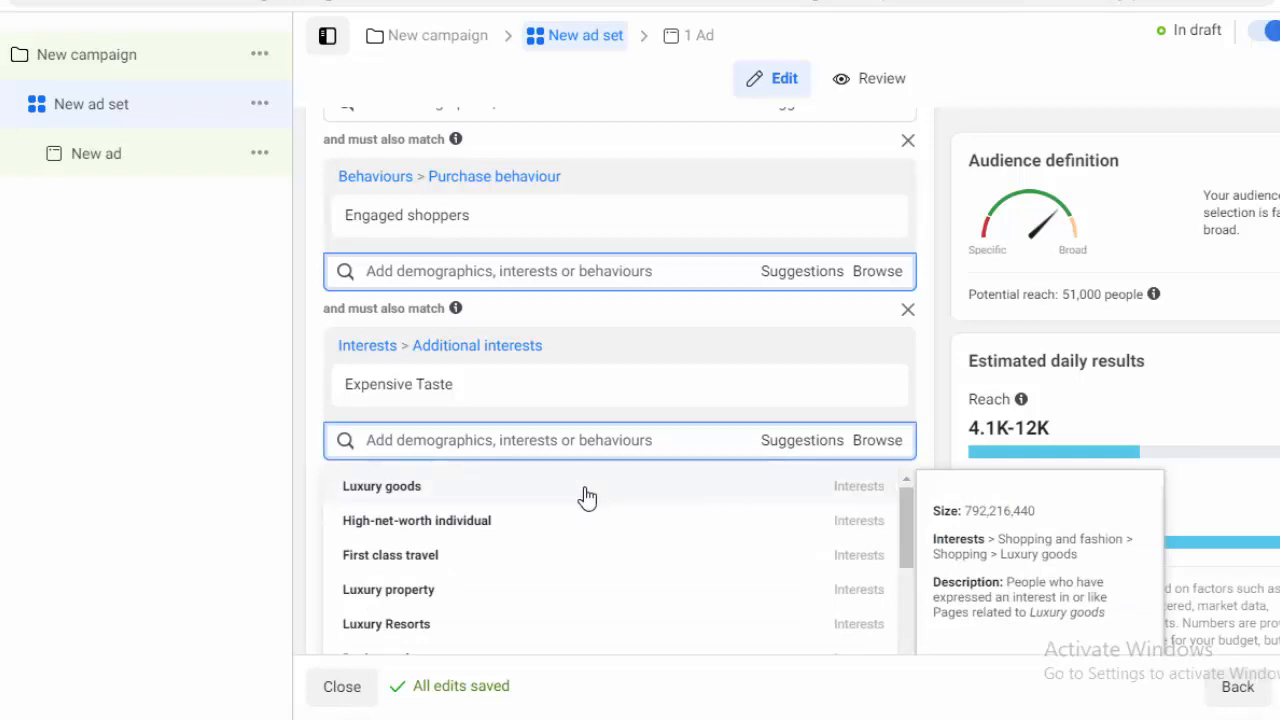
mouse_move(589, 523)
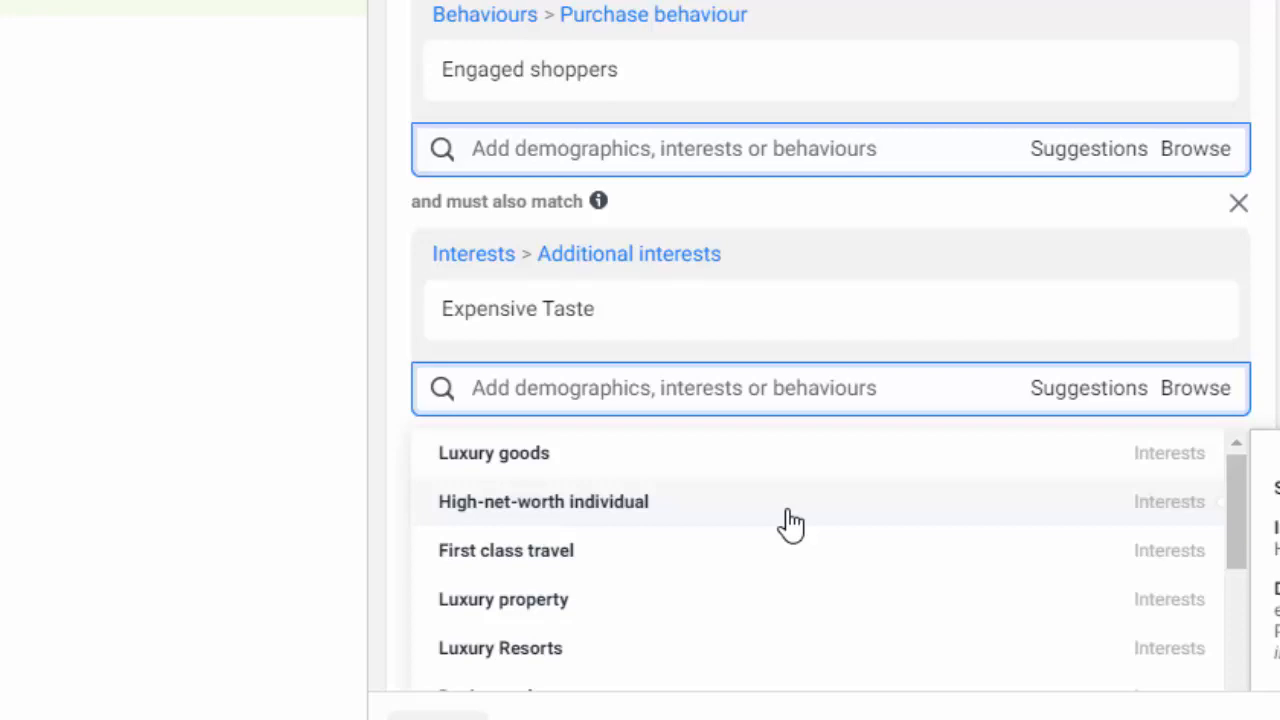
scroll(600, 618, "down", 1)
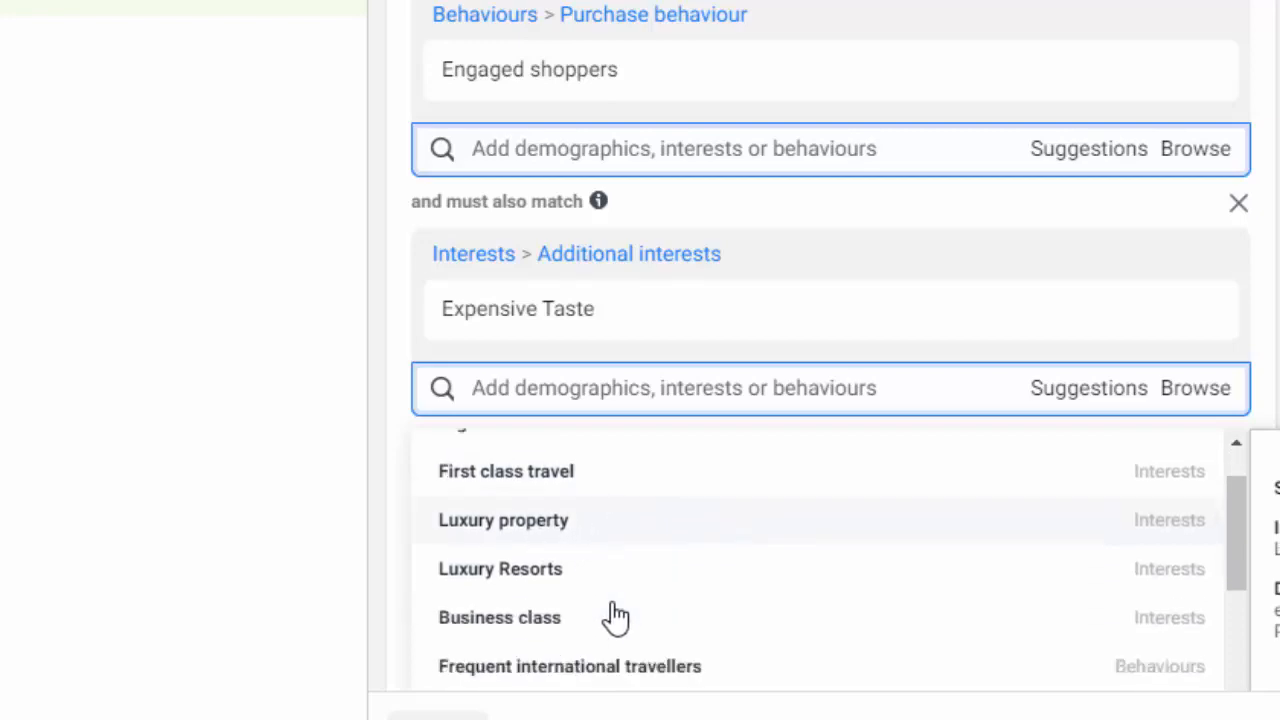
scroll(605, 590, "down", 2)
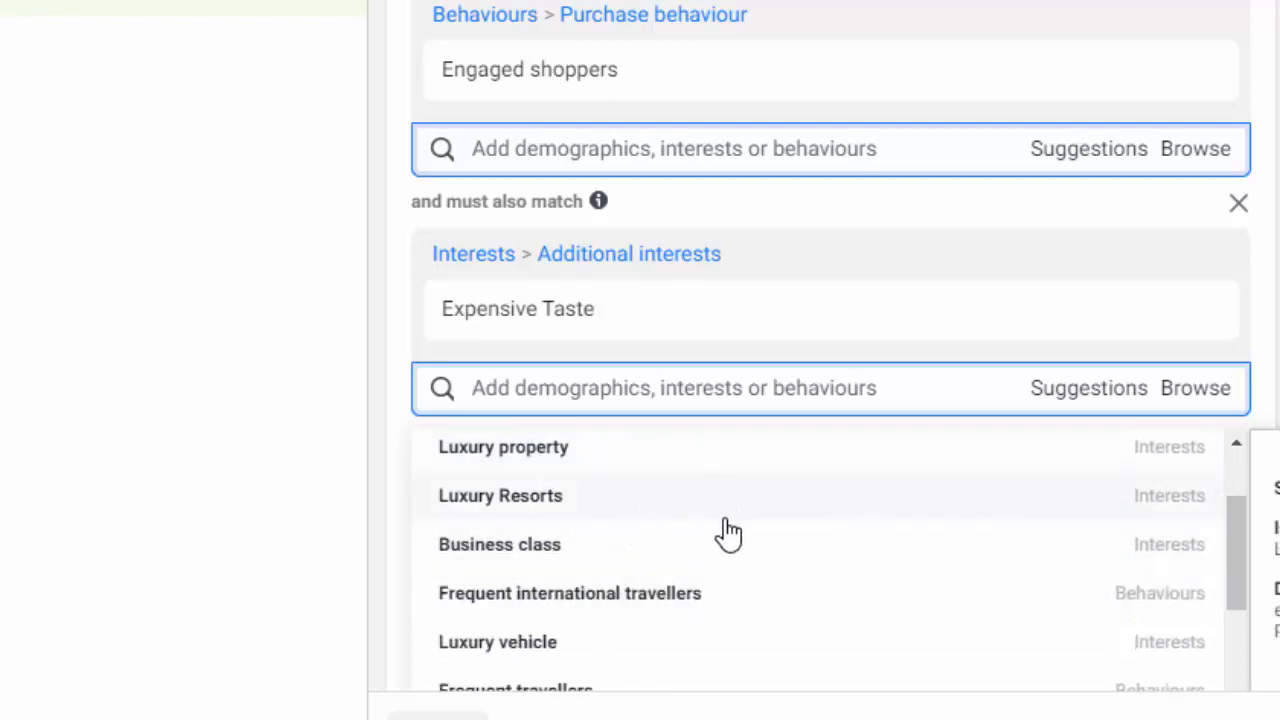
scroll(727, 570, "down", 3)
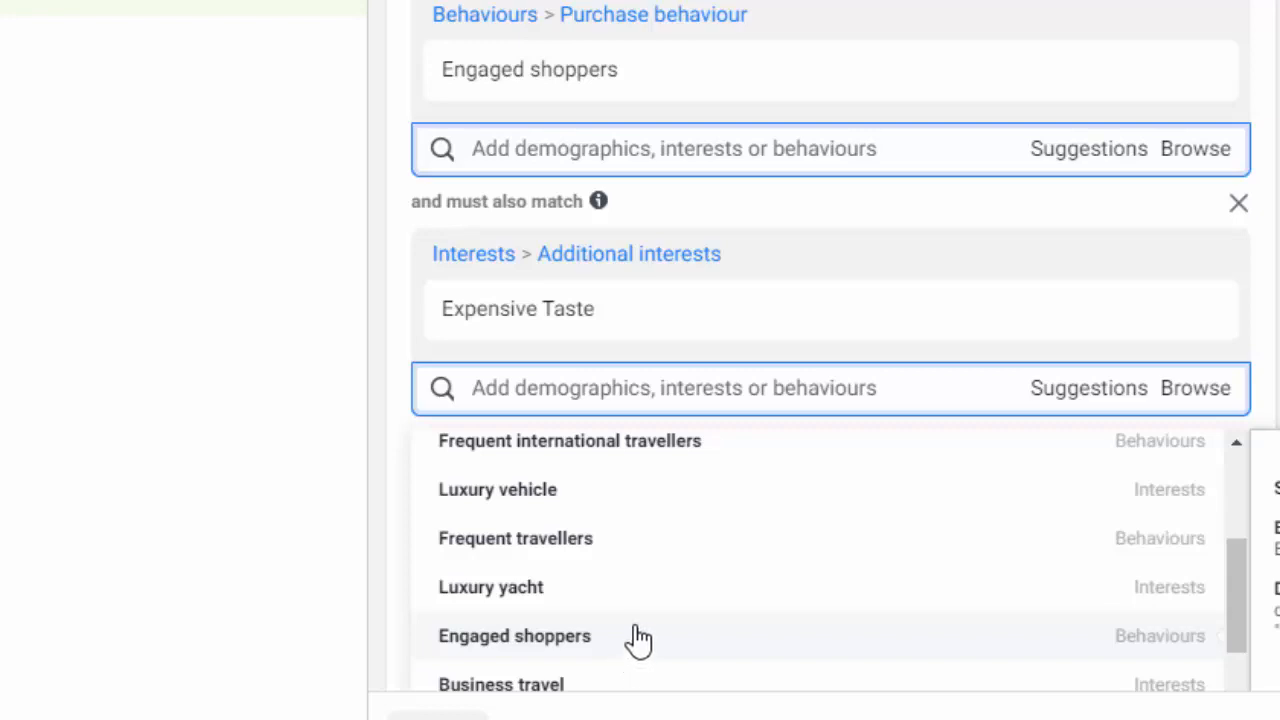
scroll(645, 630, "down", 3)
scroll(605, 580, "down", 2)
scroll(614, 577, "down", 3)
scroll(654, 563, "down", 2)
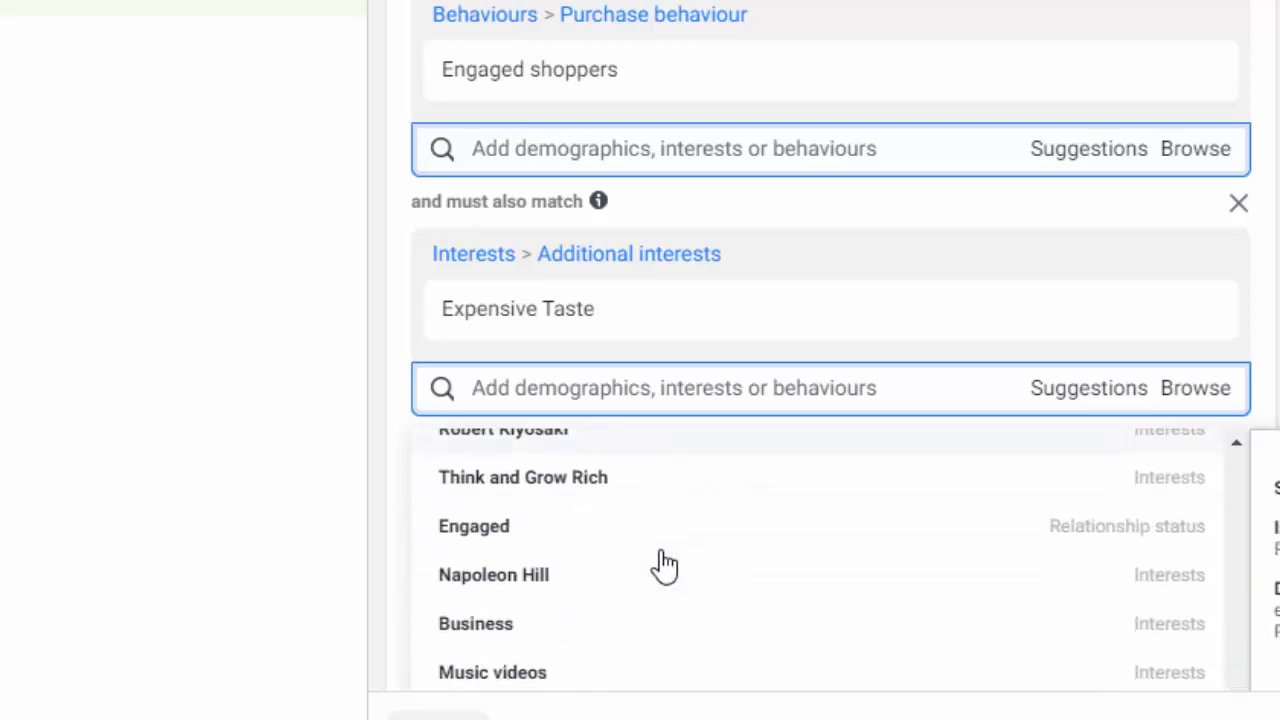
scroll(720, 573, "down", 5)
scroll(797, 510, "up", 7)
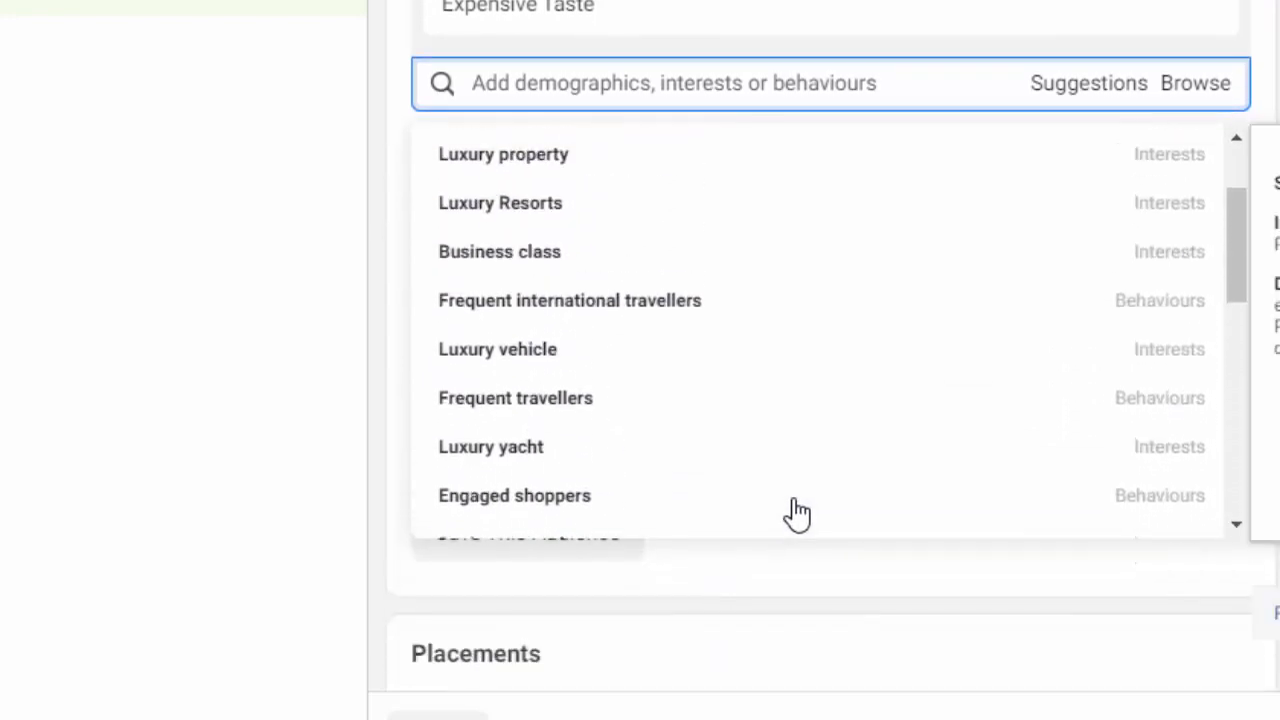
scroll(743, 486, "up", 2)
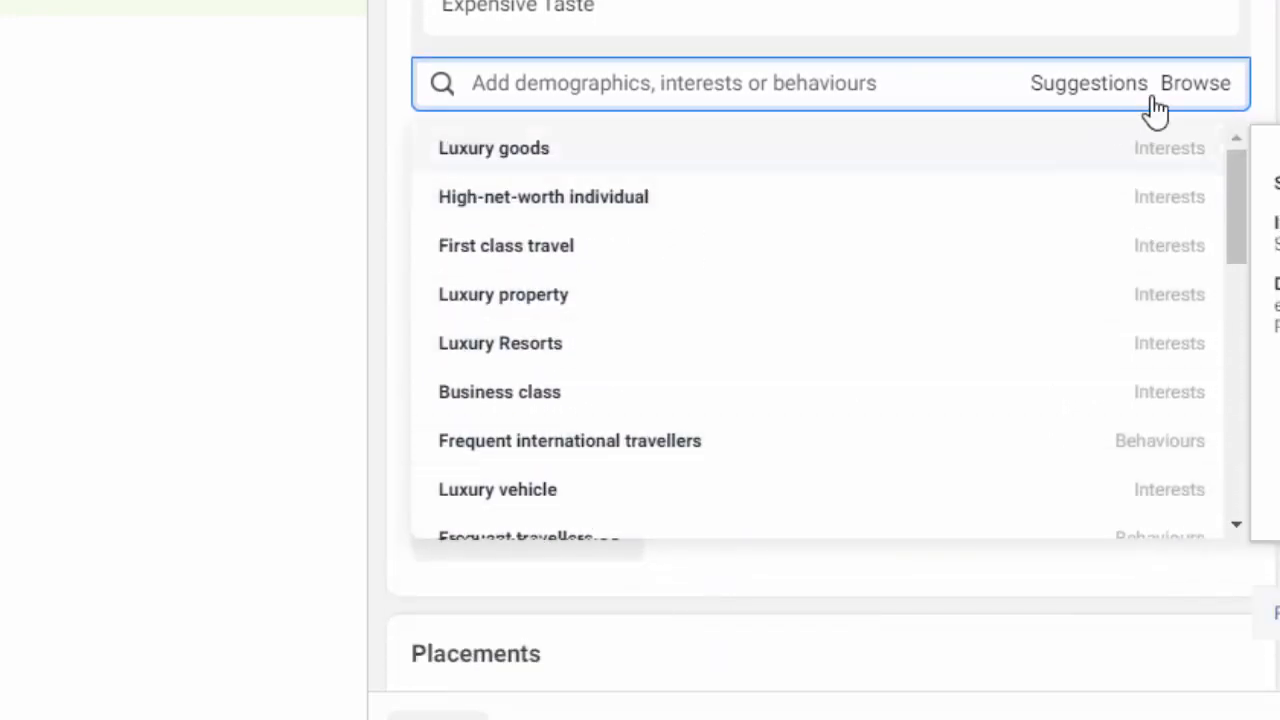
left_click(1273, 45)
scroll(1260, 374, "up", 5)
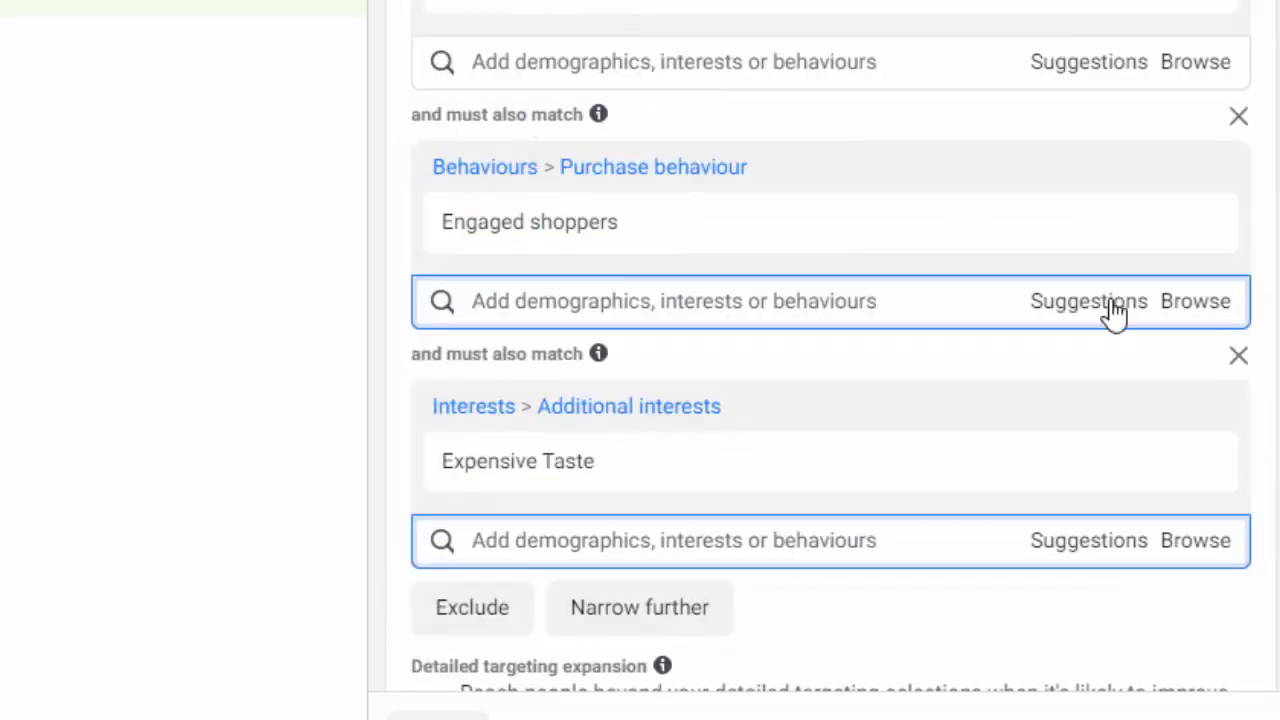
- Turn on detailed targeting expansion to allow reaching people beyond the detailed targeting selections
mouse_move(955, 212)
mouse_move(1090, 203)
mouse_move(792, 213)
scroll(1267, 170, "down", 3)
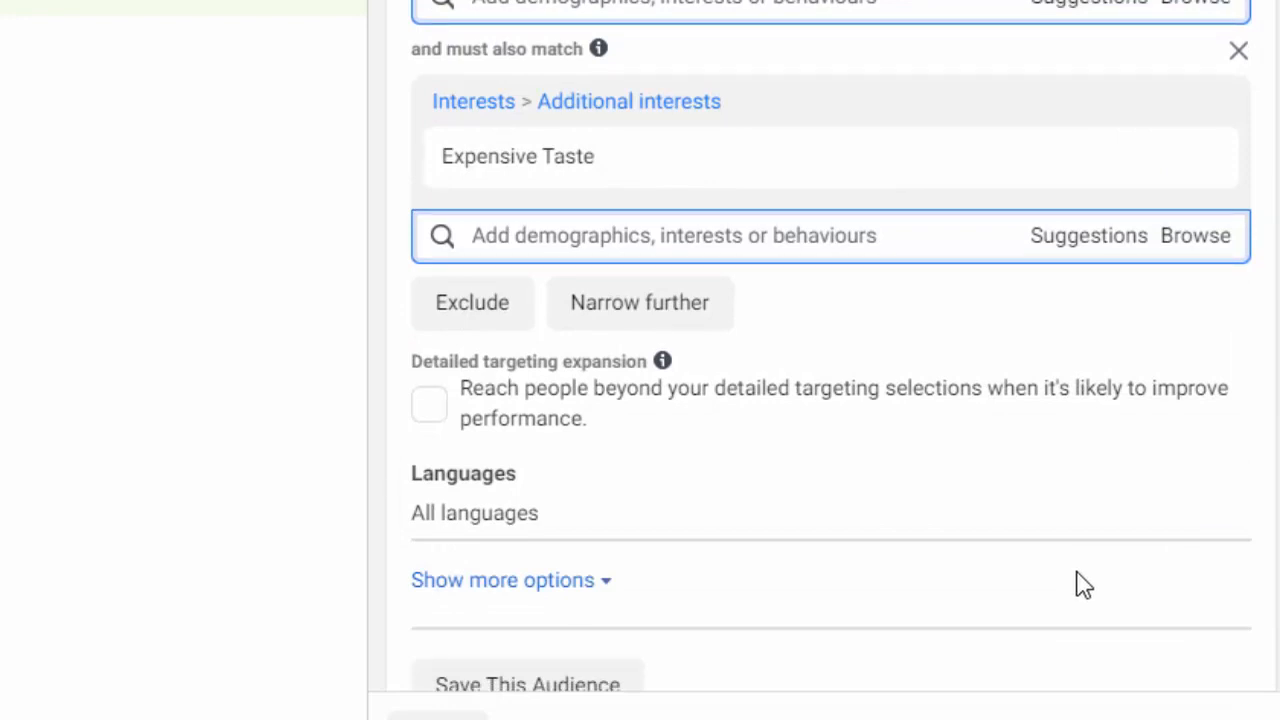
left_click(432, 410)
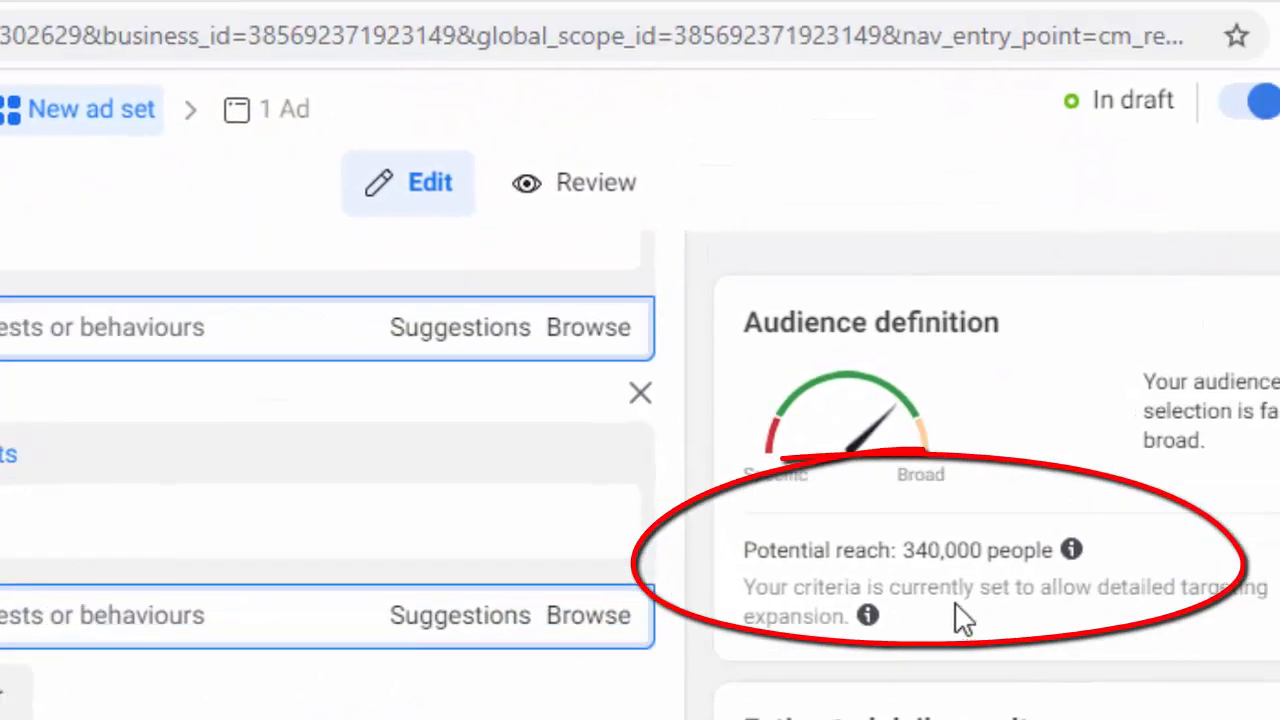
- Examine the potential reach figure, then the size and description details of the Engaged shoppers and Expensive Taste conditions
left_click_drag(905, 551, 981, 550)
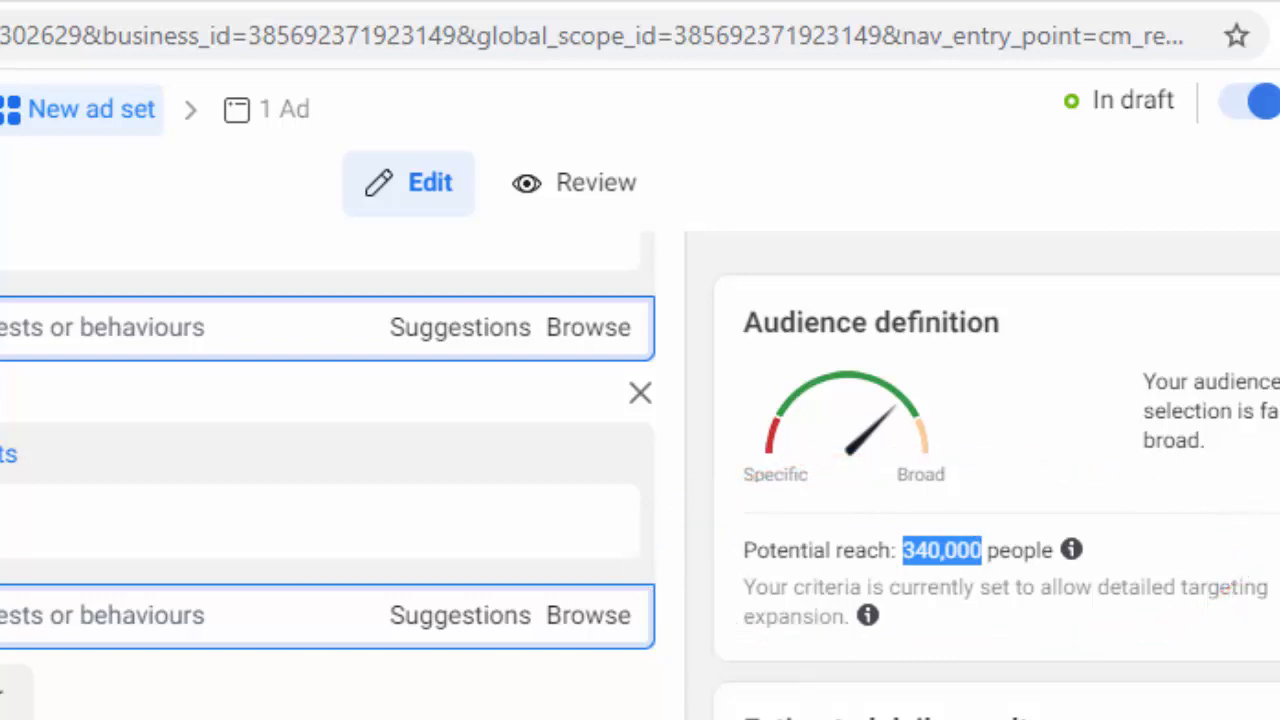
scroll(327, 475, "up", 3)
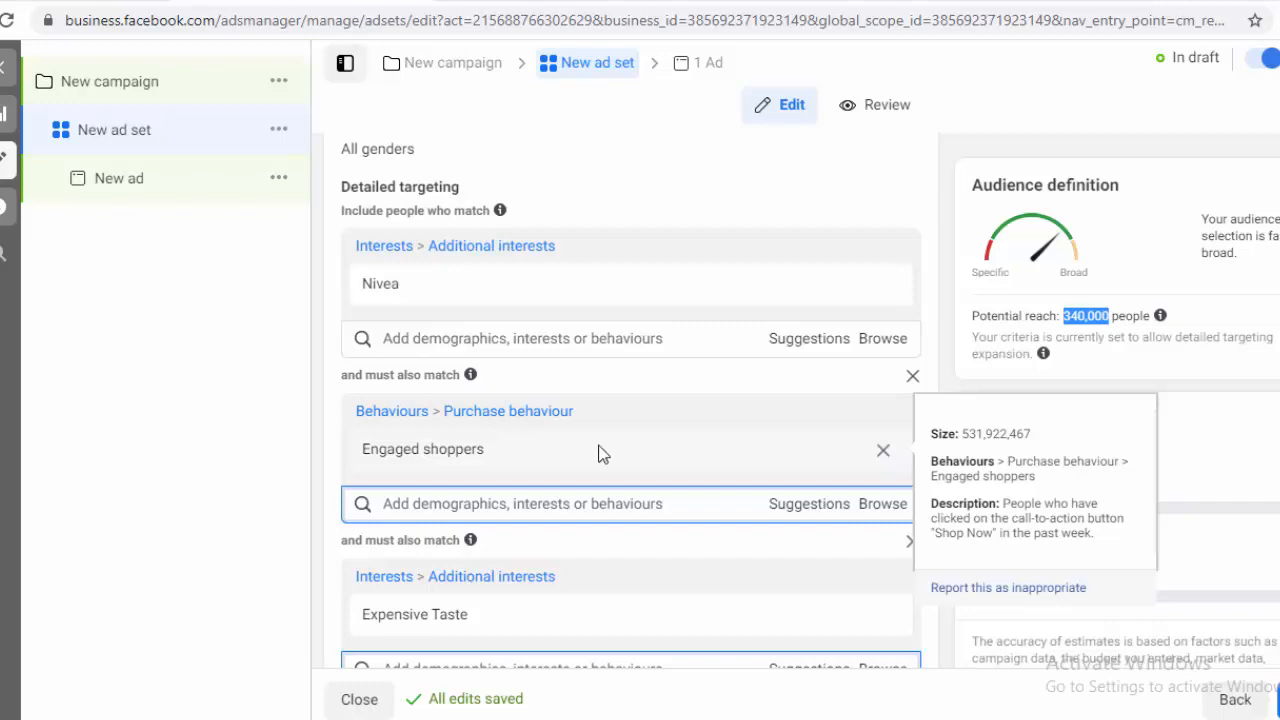
mouse_move(443, 443)
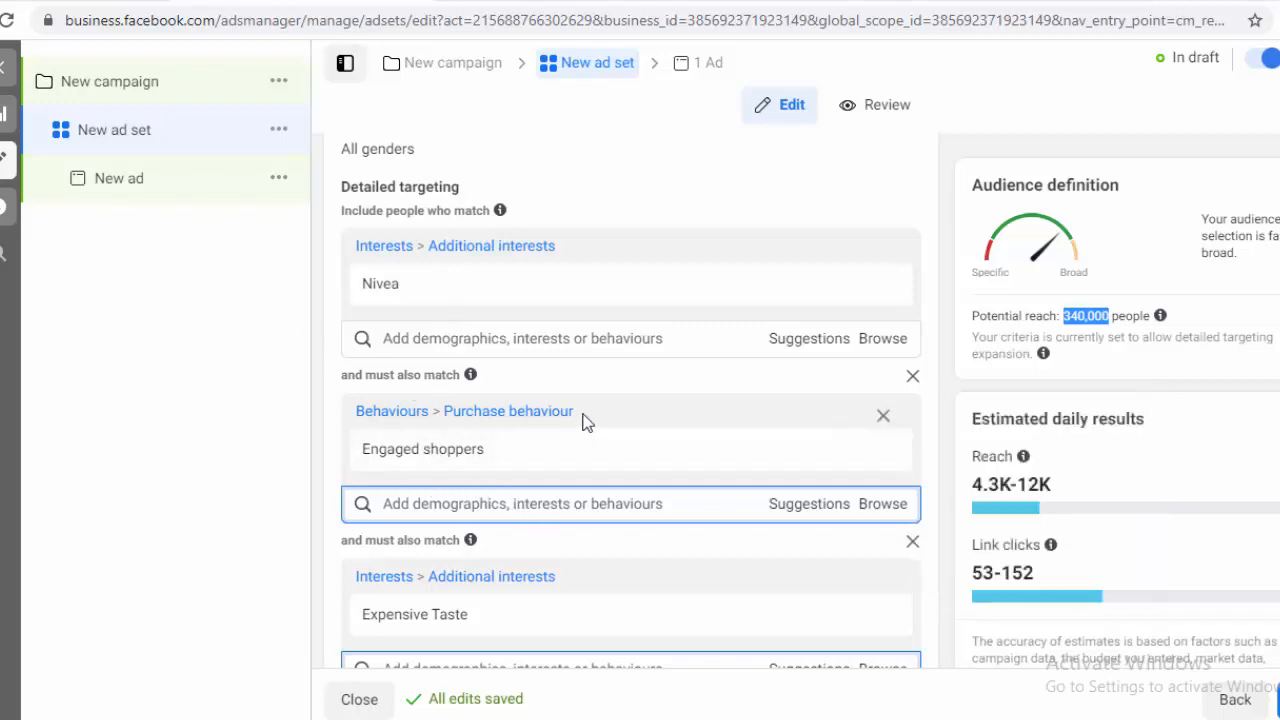
mouse_move(512, 612)
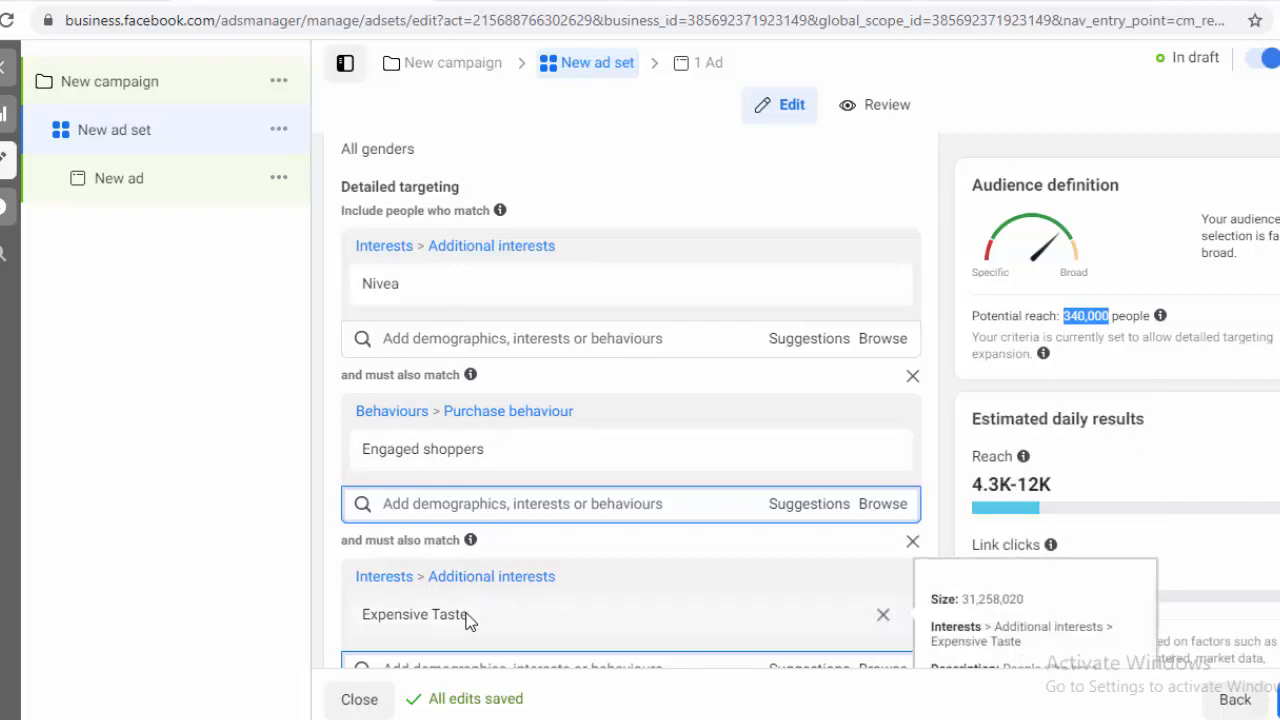
scroll(422, 590, "down", 2)
scroll(434, 429, "up", 2)
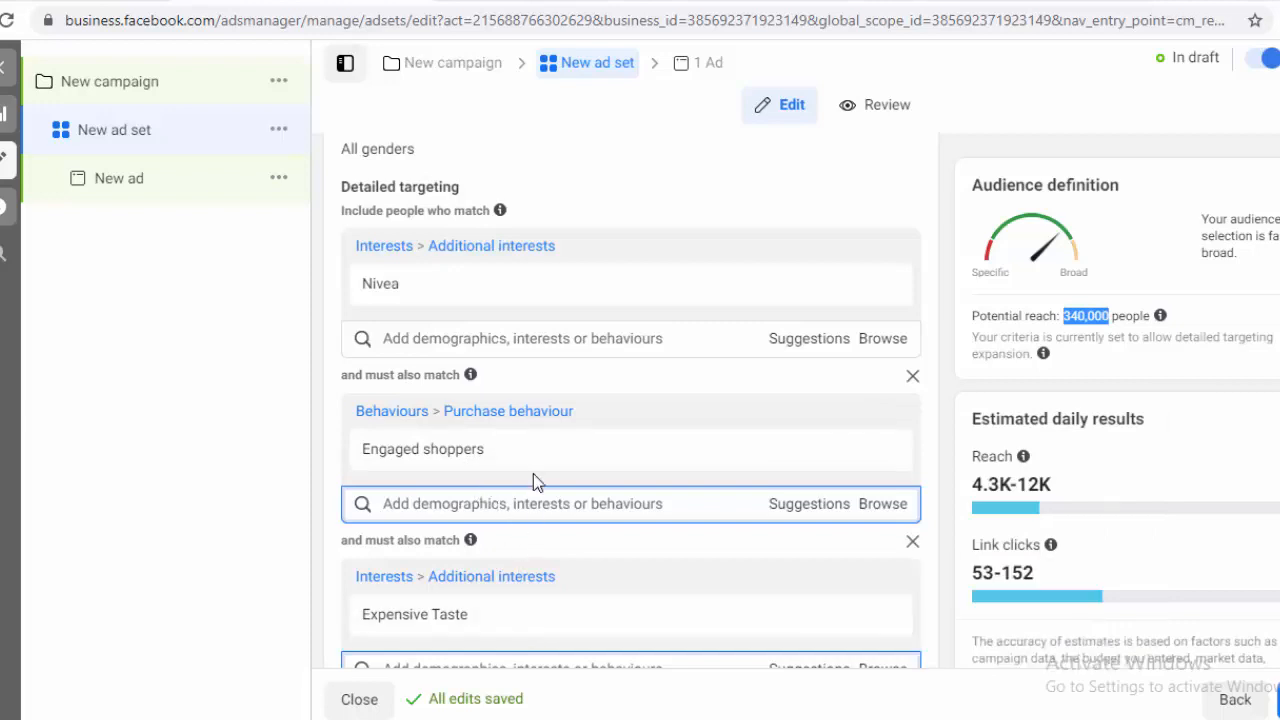
mouse_move(398, 466)
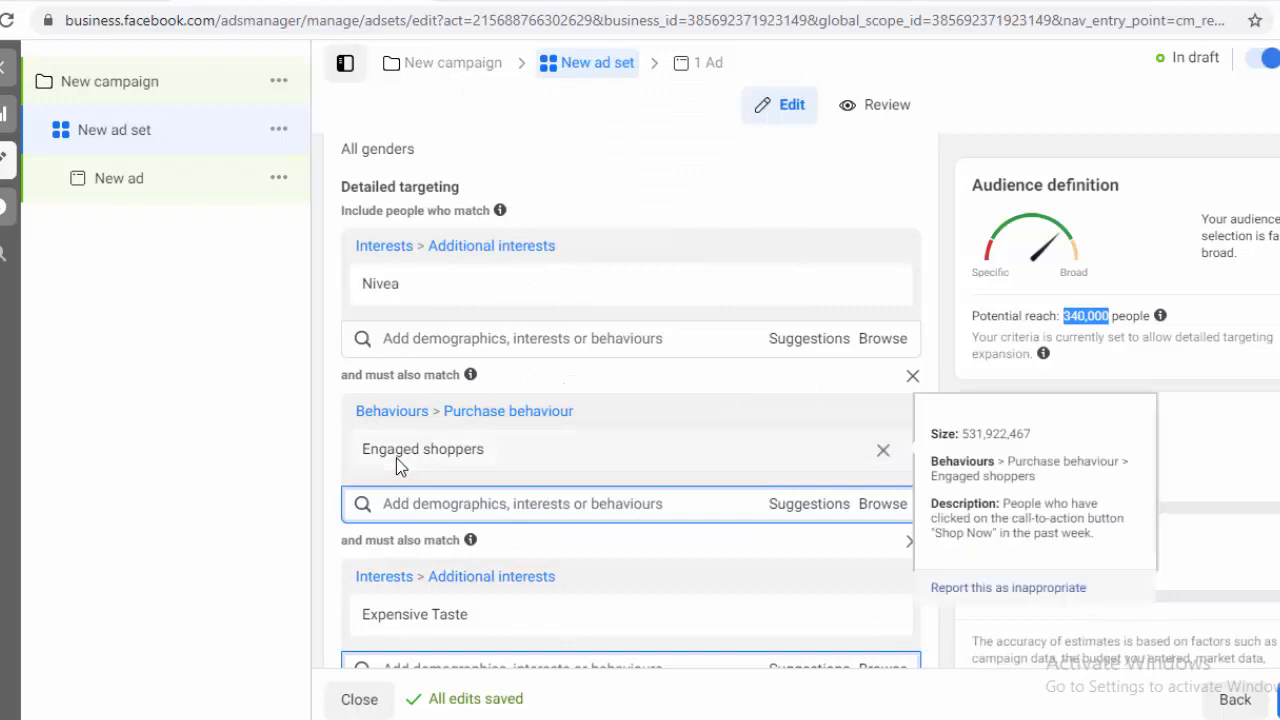